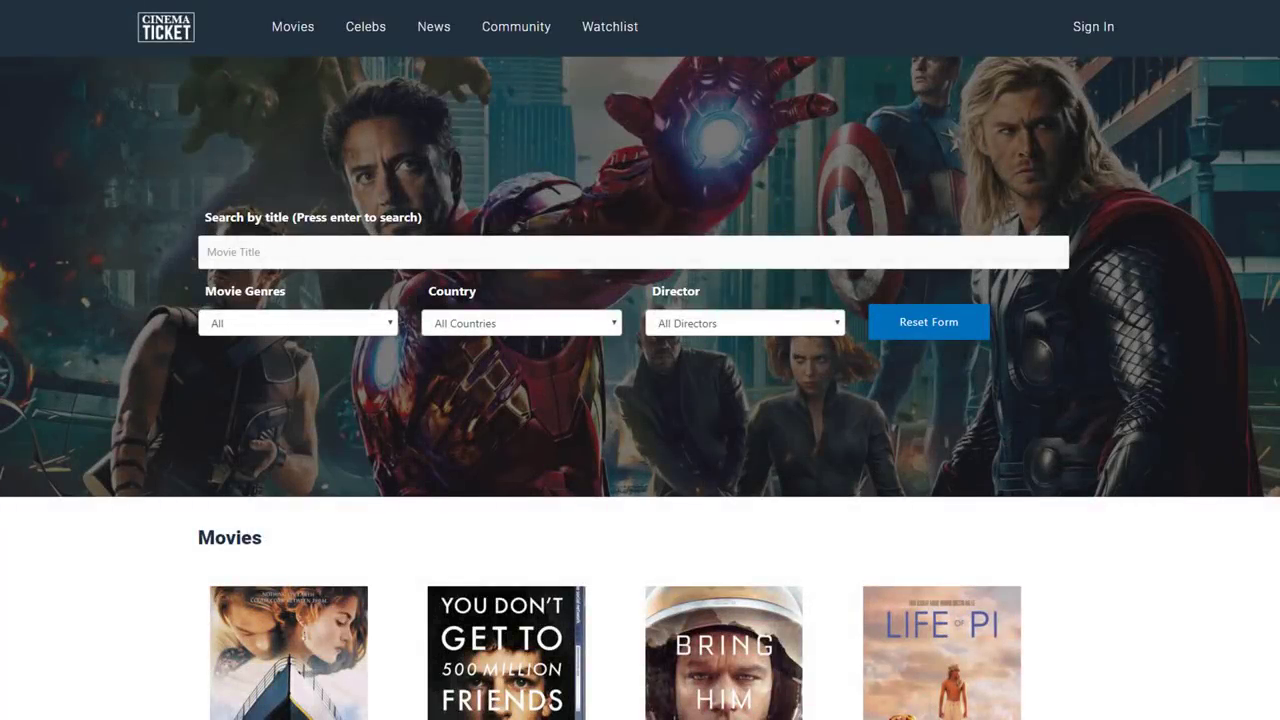
Filter the movie site's list by the Action genre and by a director
scroll(640, 360, "down", 3)
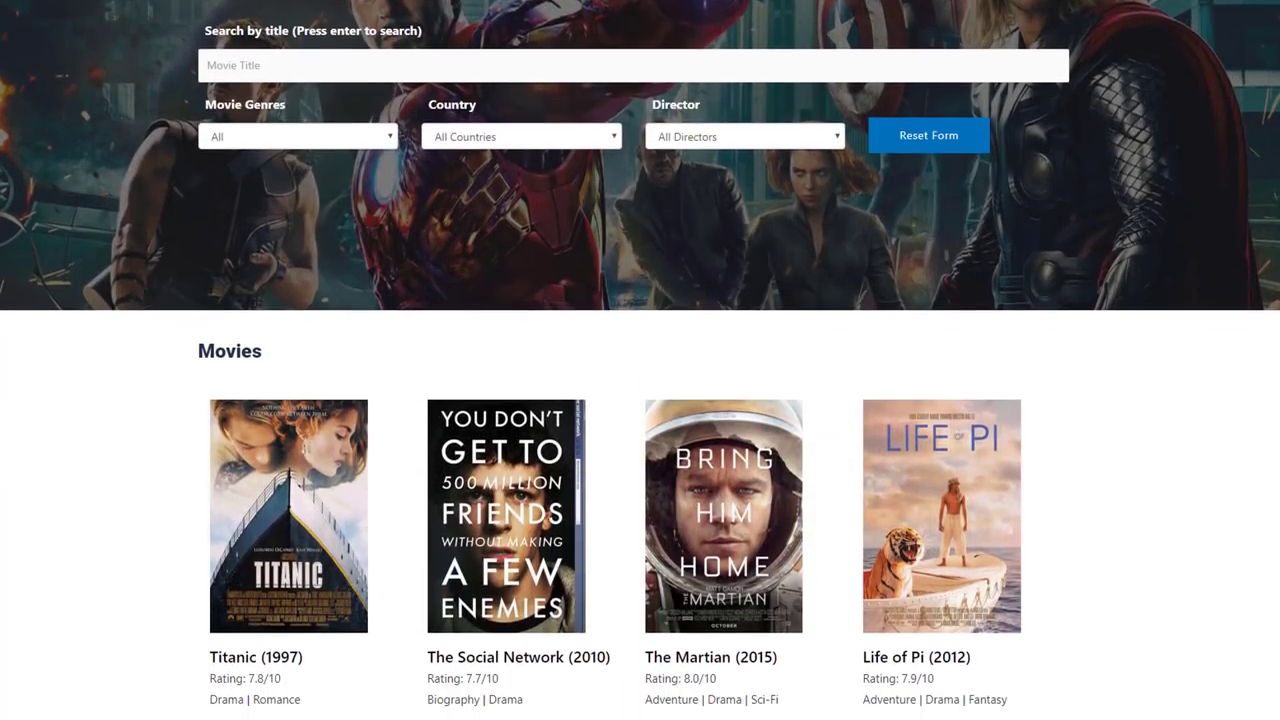
left_click(356, 137)
left_click(350, 175)
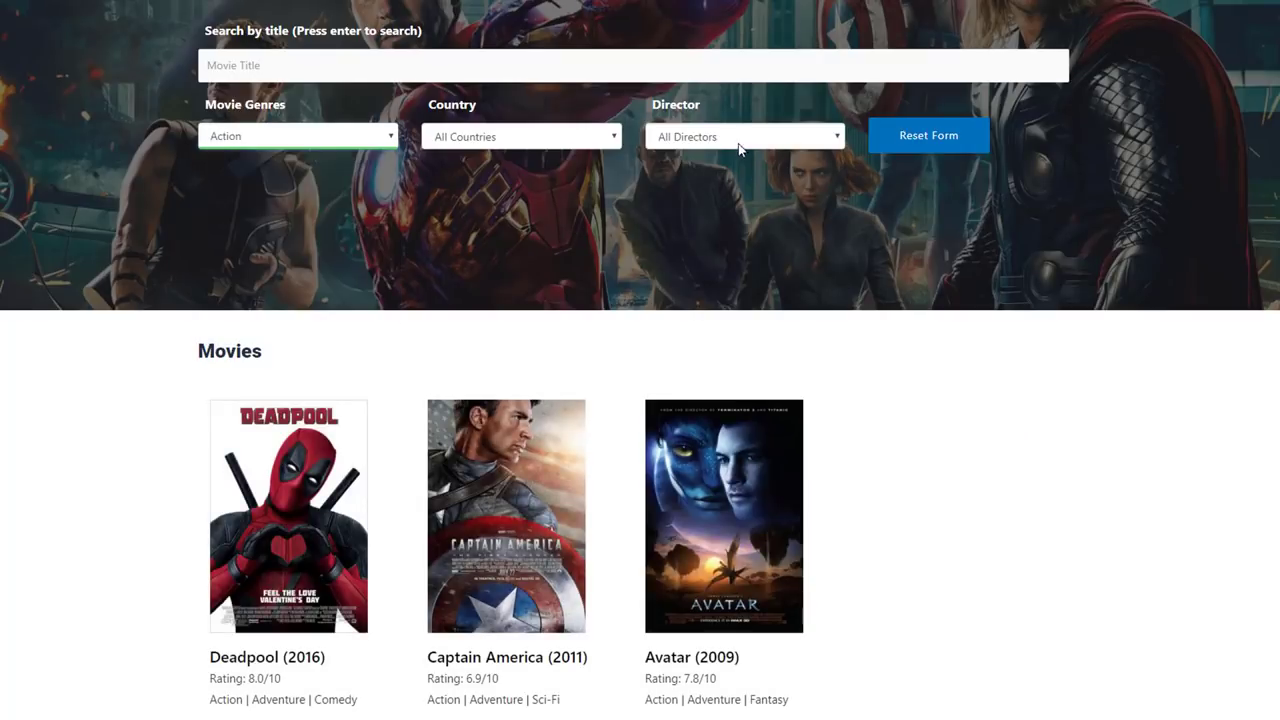
left_click(742, 139)
left_click(733, 251)
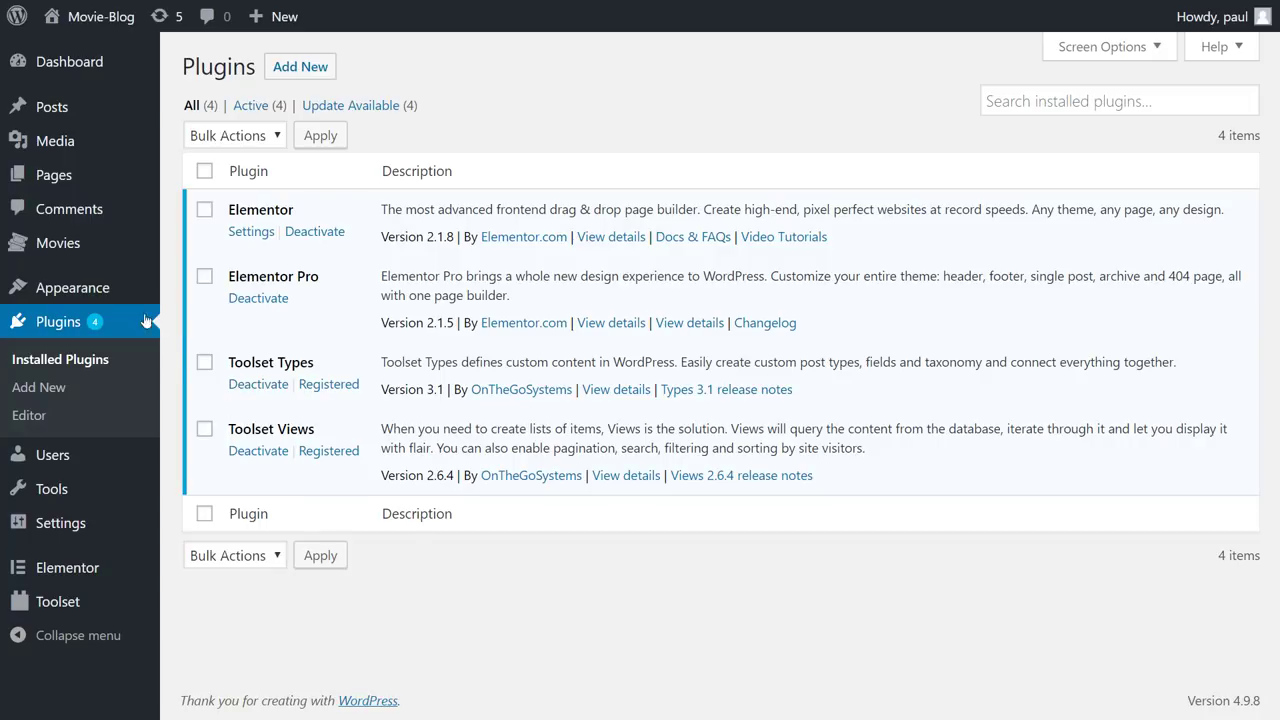
Open the Titanic (1997) entry from the site's Movies and examine its custom fields, genres and featured image
left_click(90, 244)
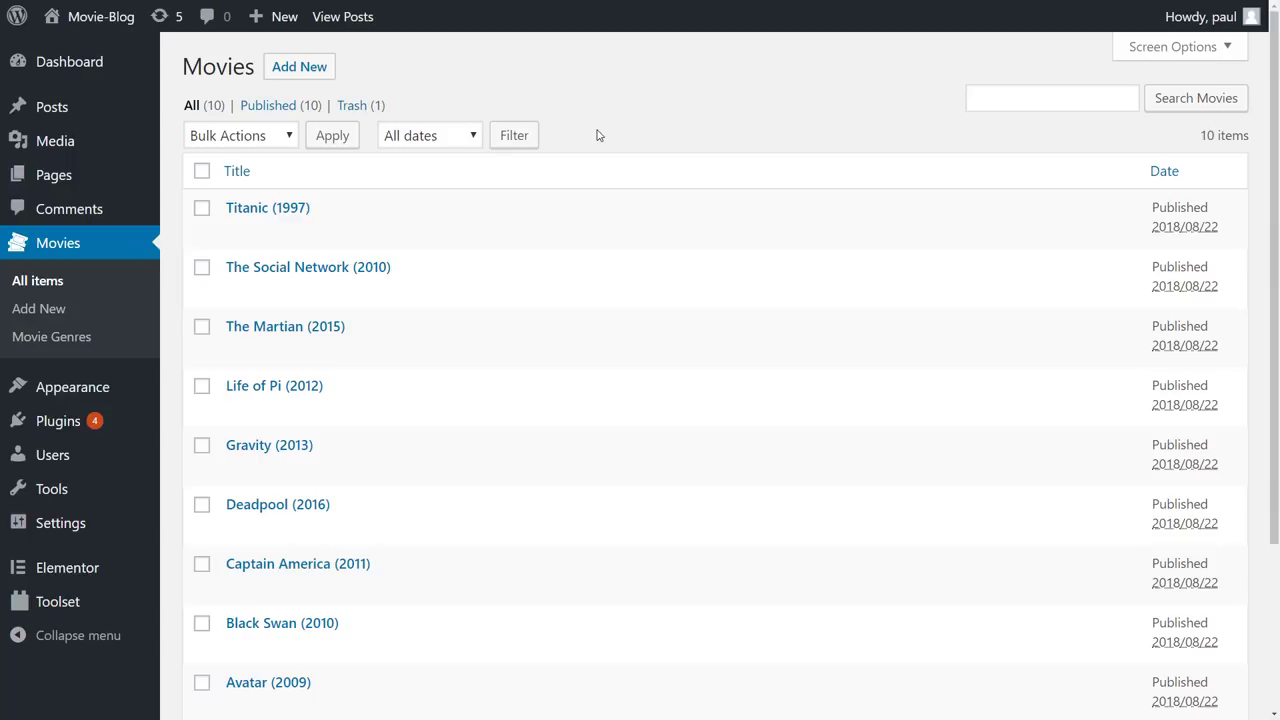
left_click(289, 207)
left_click_drag(1277, 200, 1277, 452)
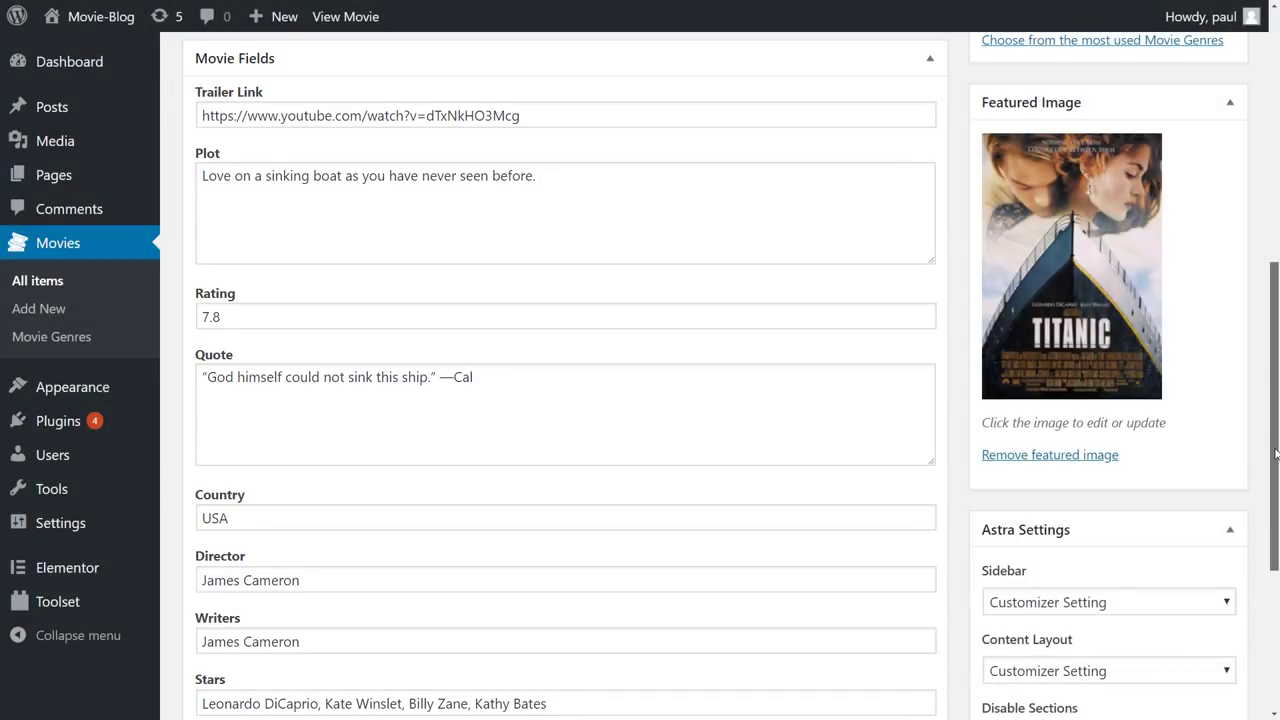
left_click_drag(1276, 420, 1275, 290)
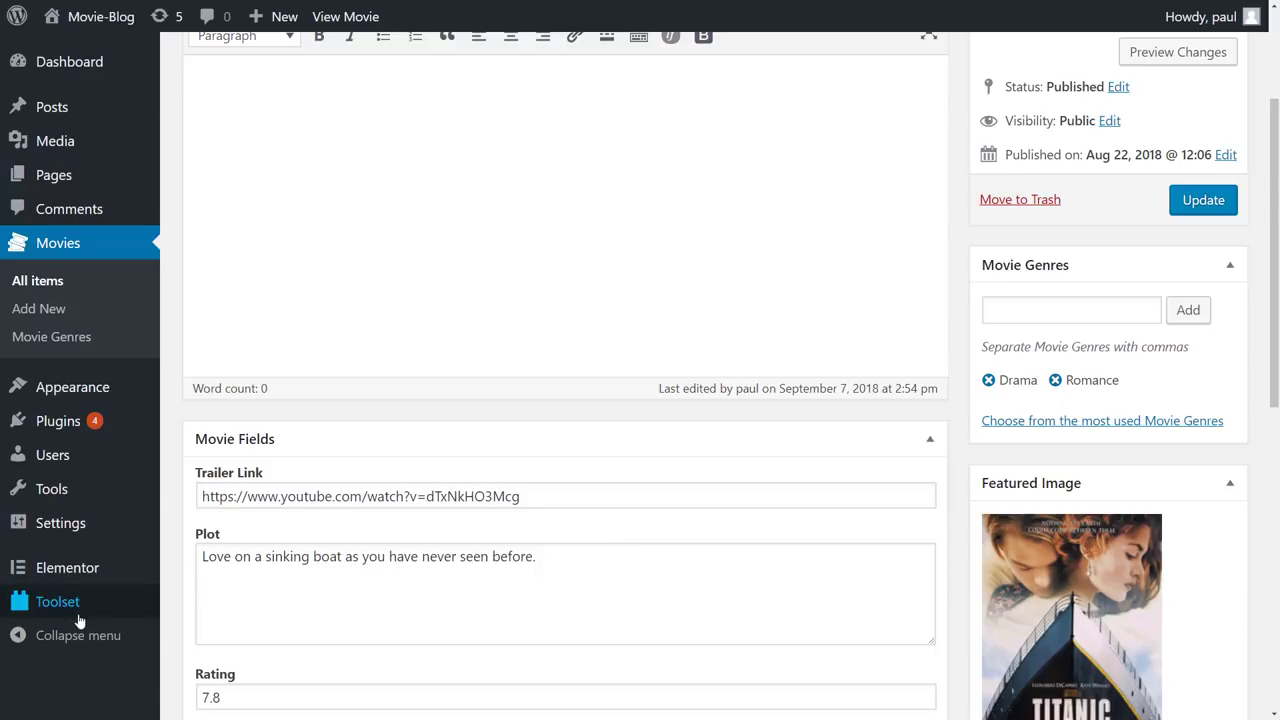
Create a Toolset View named My Movie View that displays results using a custom search, and set it to load the Movies post type
mouse_move(126, 612)
left_click(192, 549)
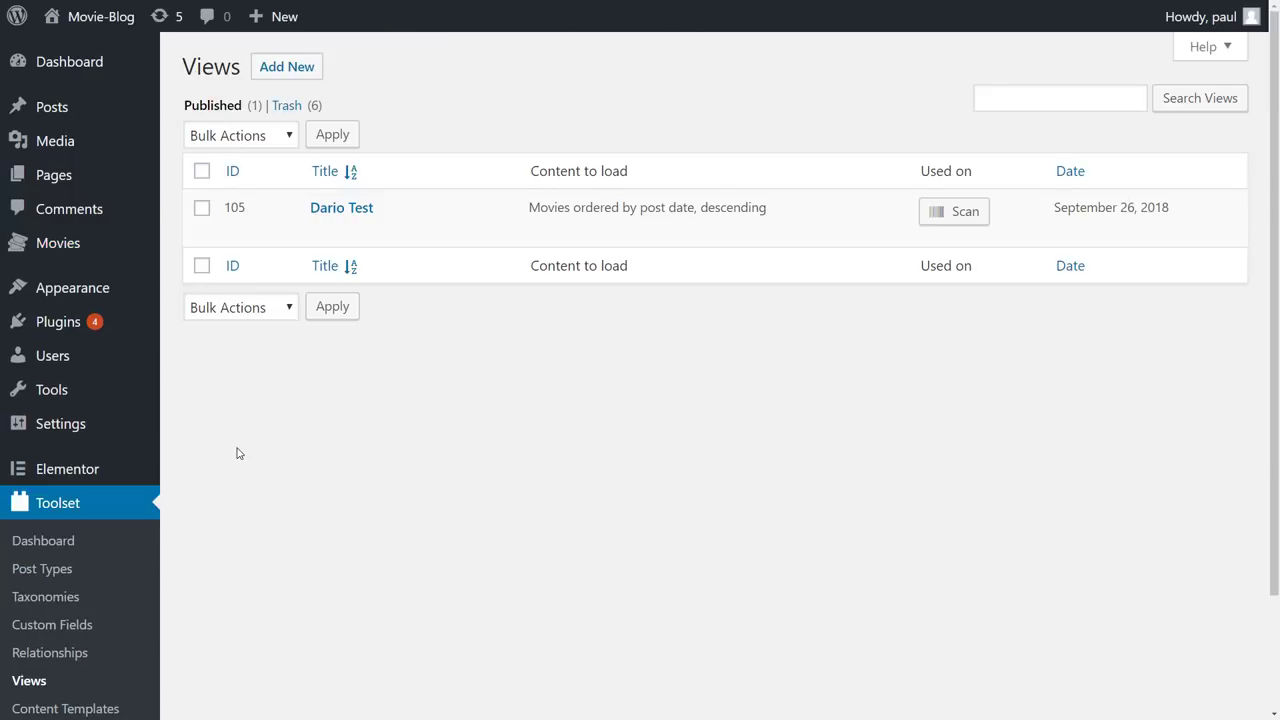
left_click(312, 67)
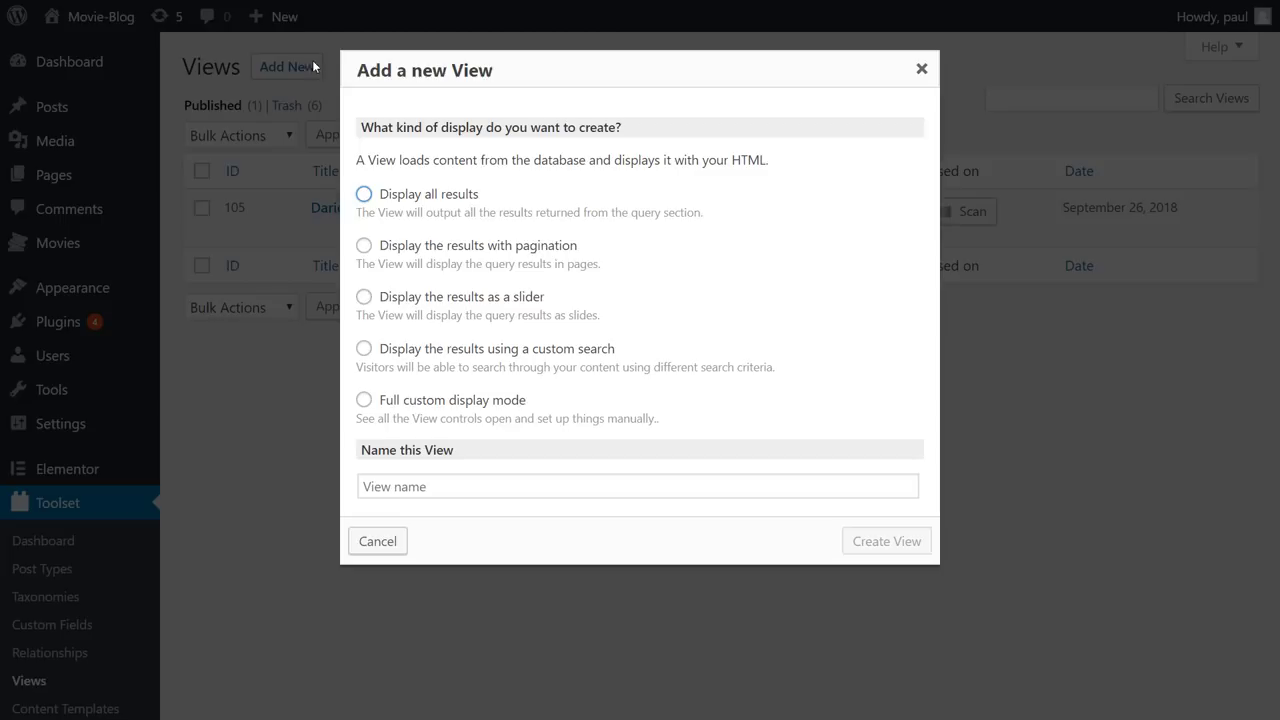
left_click(392, 354)
left_click(457, 488)
type("My Movie View")
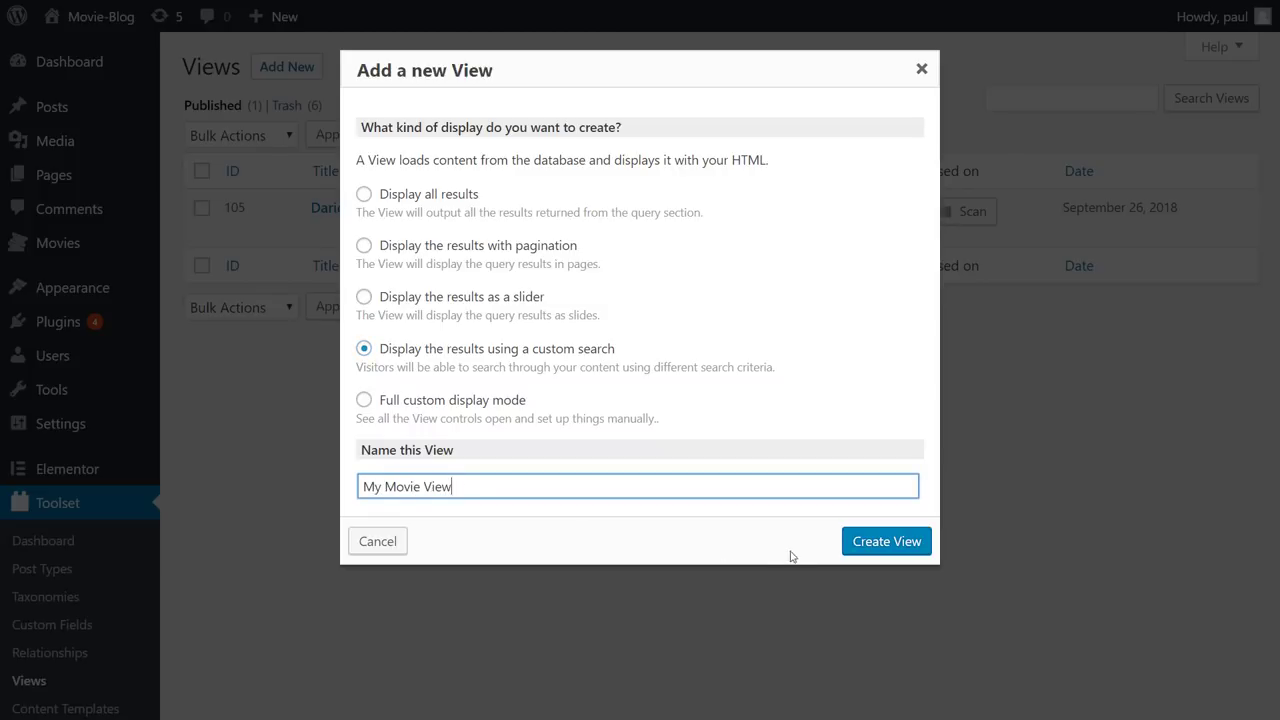
left_click(862, 544)
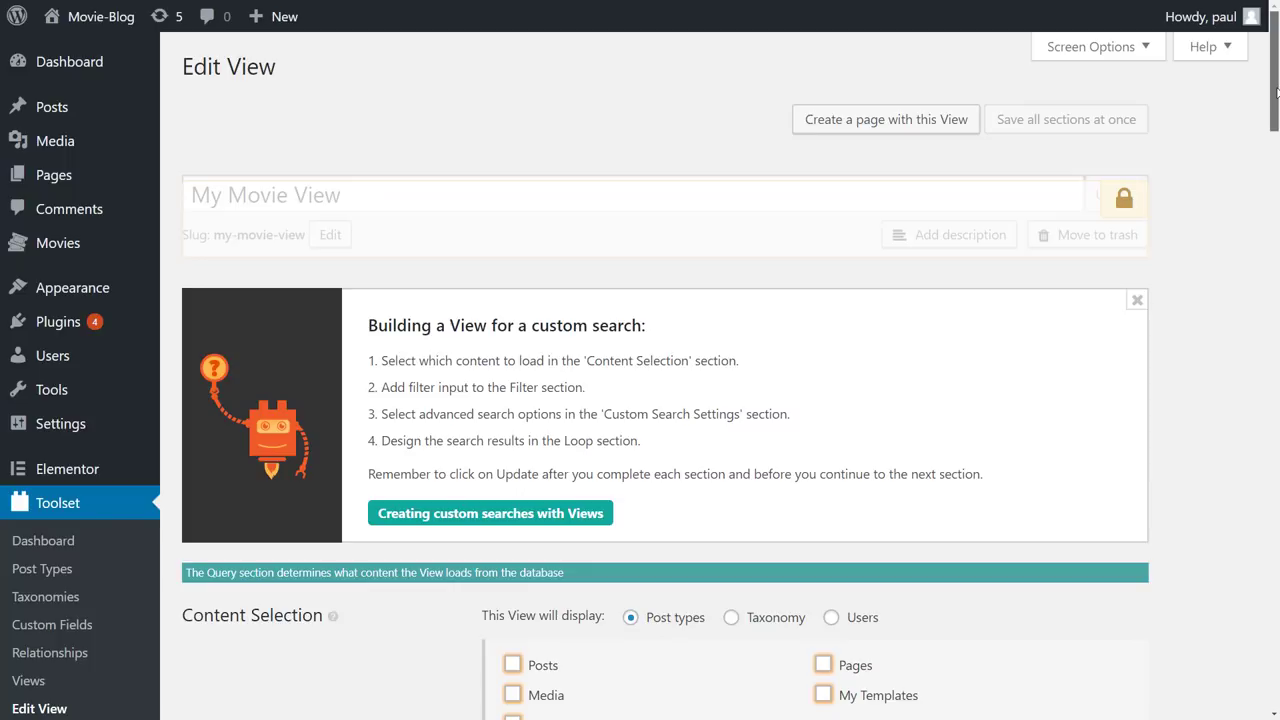
left_click_drag(1276, 92, 1263, 168)
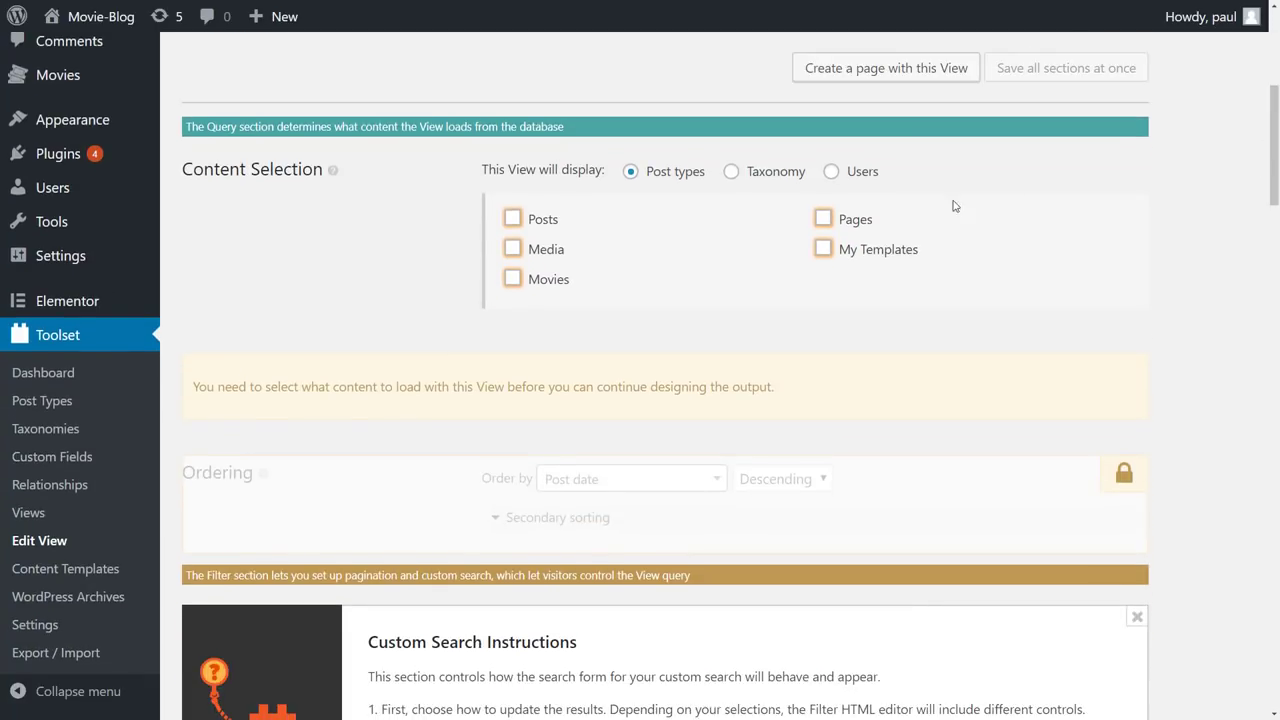
left_click(550, 288)
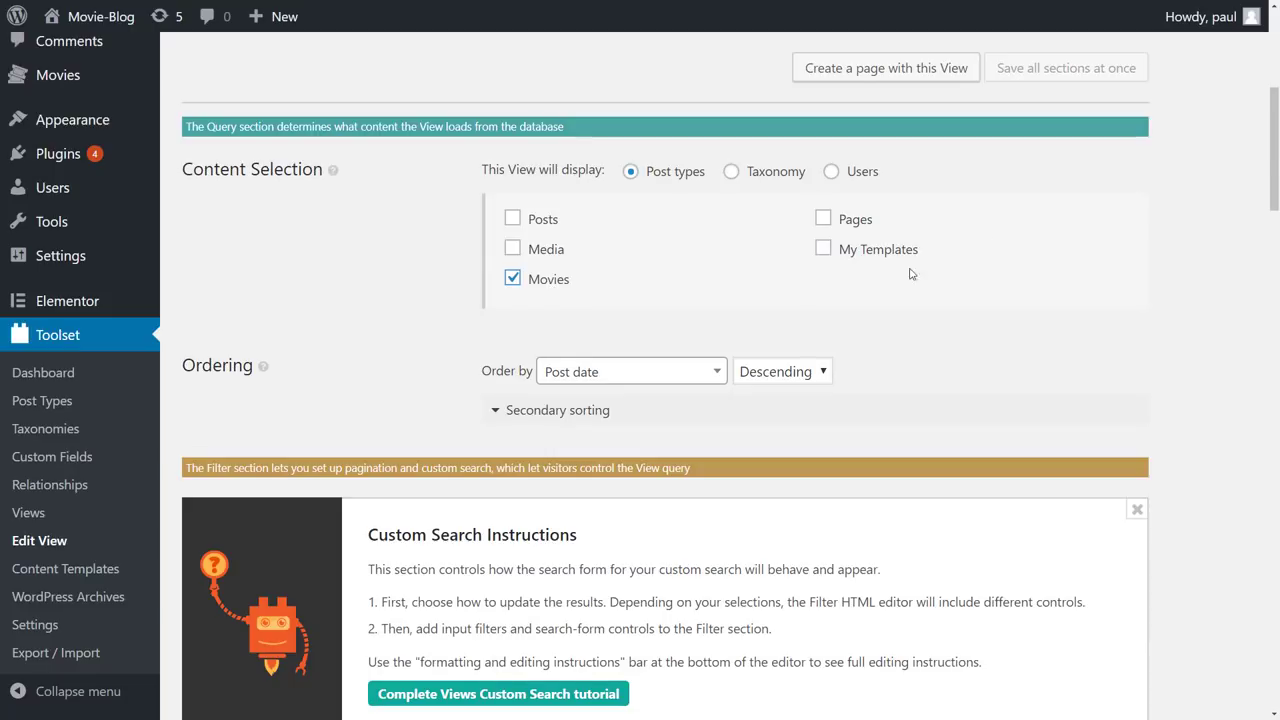
Start the Loop Wizard for the View and set the loop style to a Bootstrap grid with 4 columns
left_click_drag(1276, 157, 1248, 270)
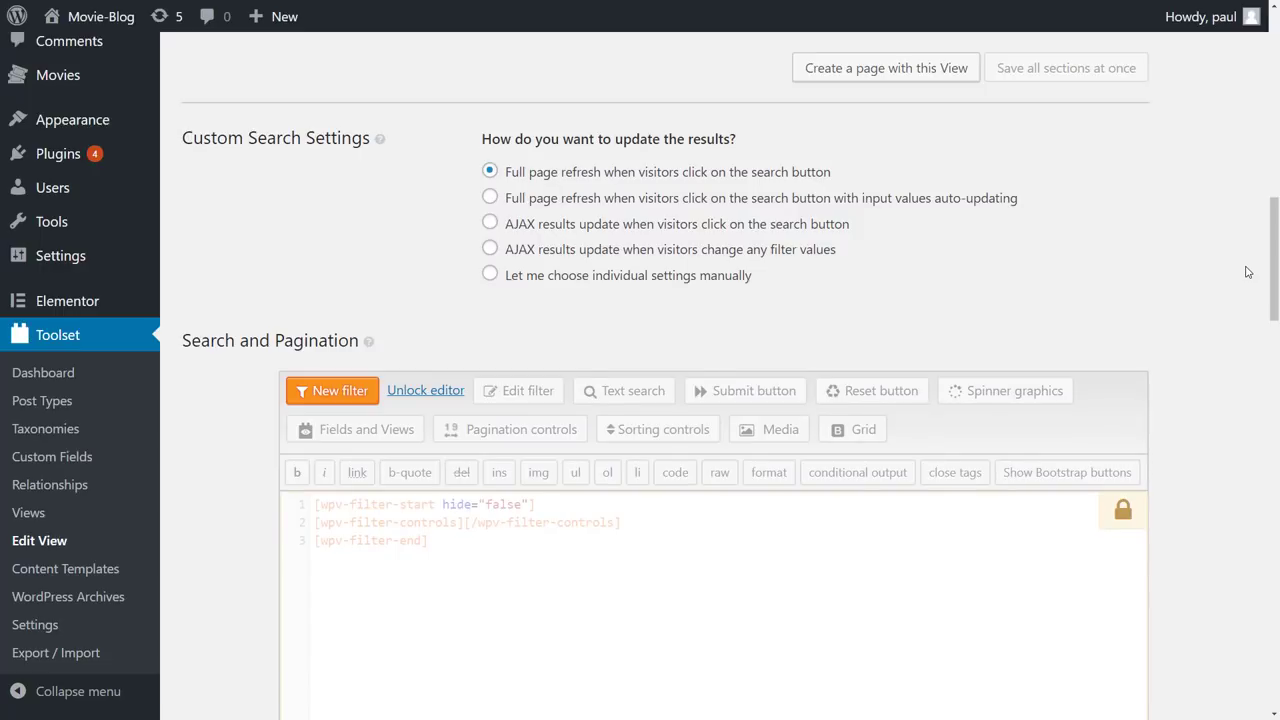
left_click_drag(1267, 274, 1276, 472)
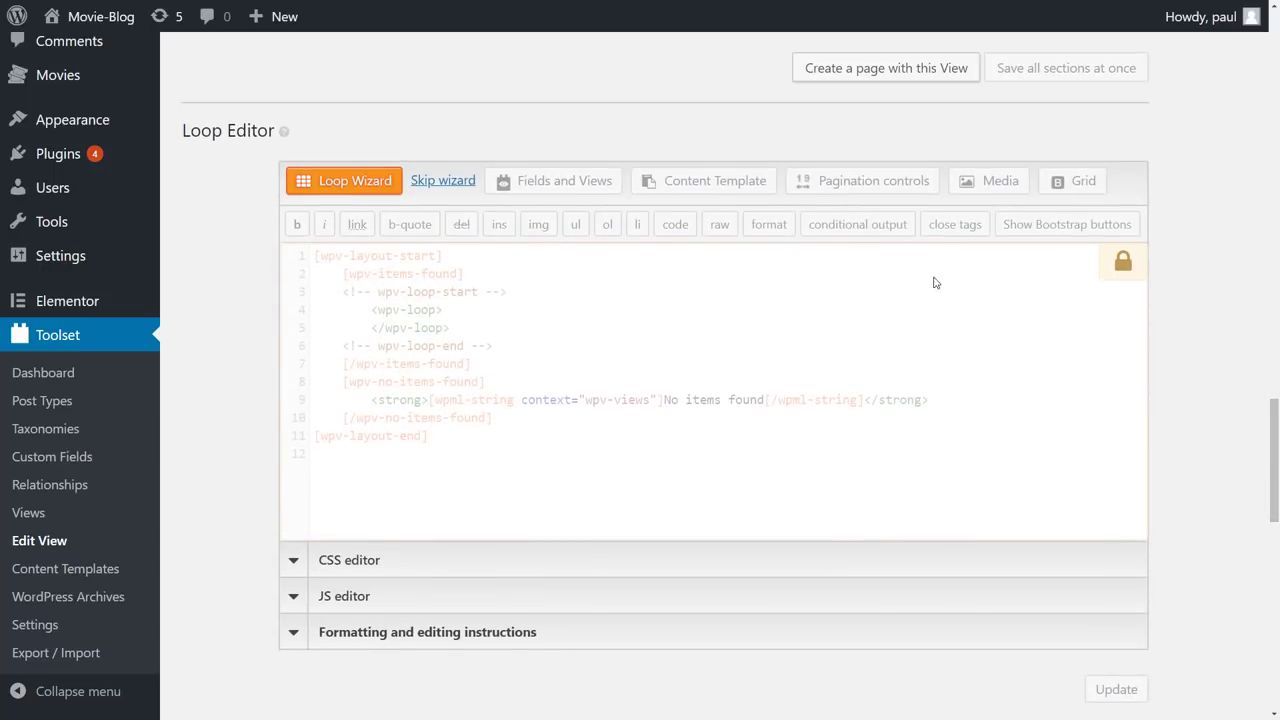
left_click(357, 182)
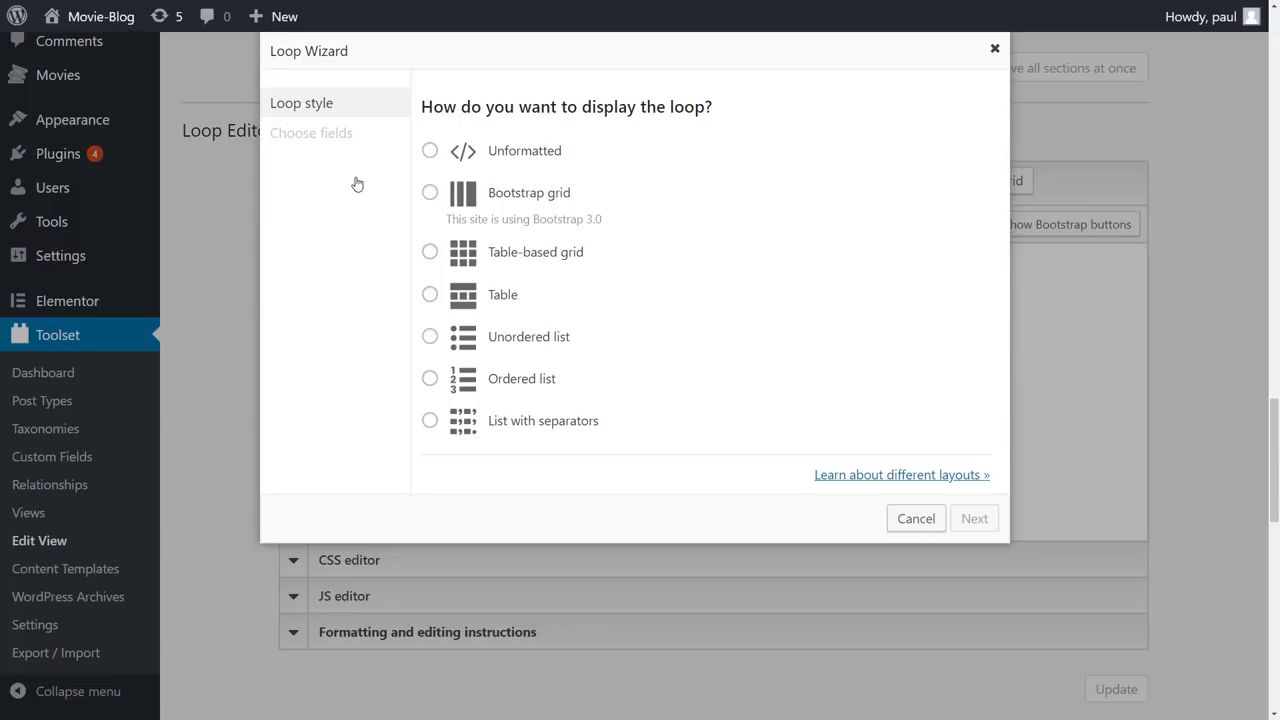
left_click(520, 202)
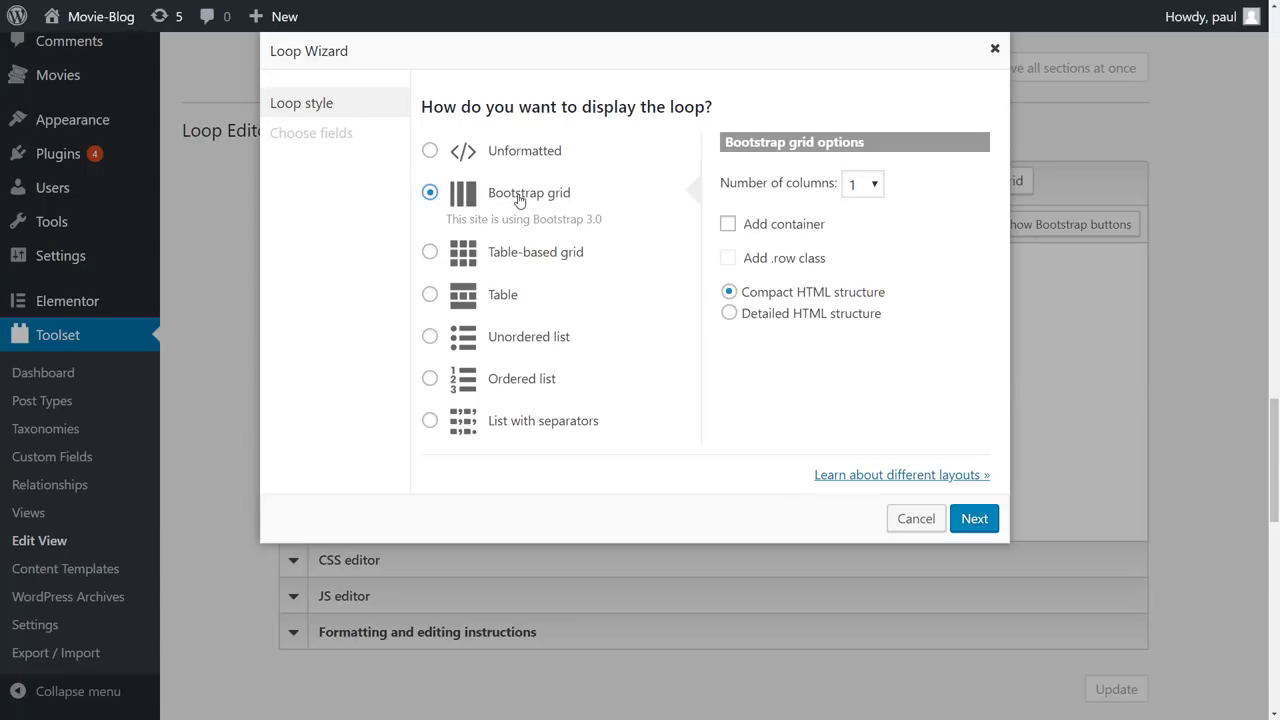
left_click(871, 194)
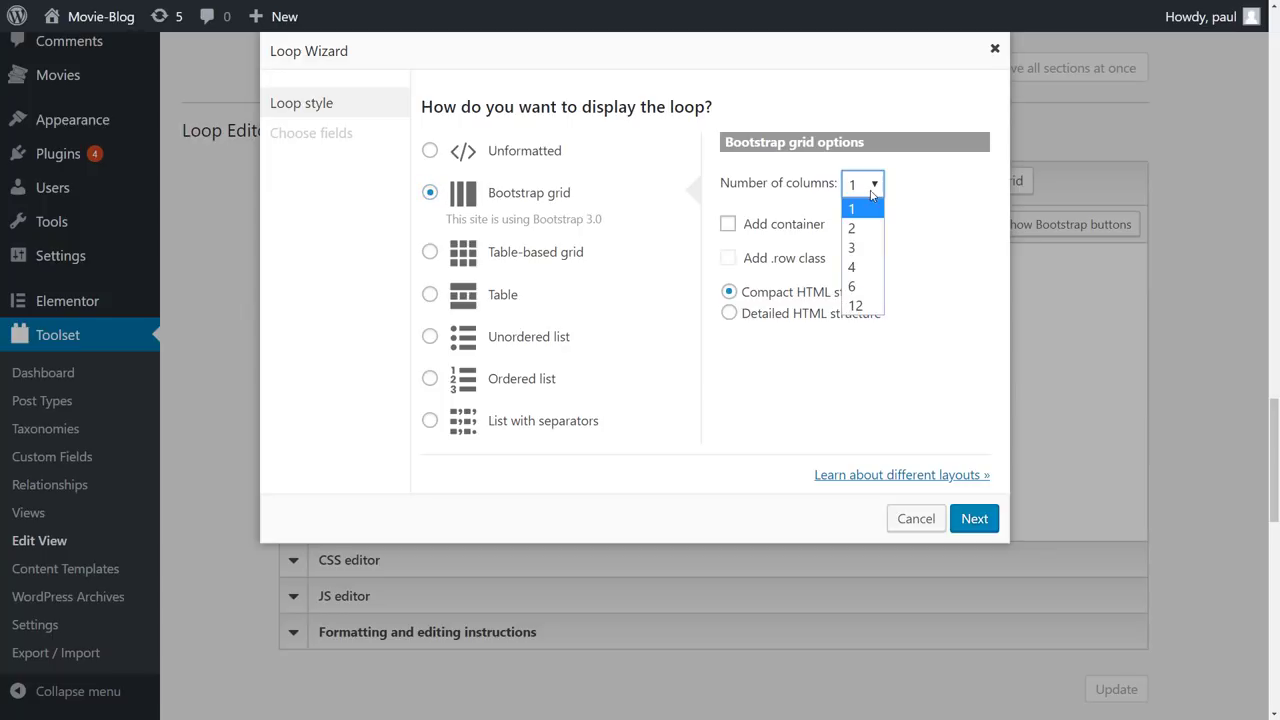
left_click(870, 267)
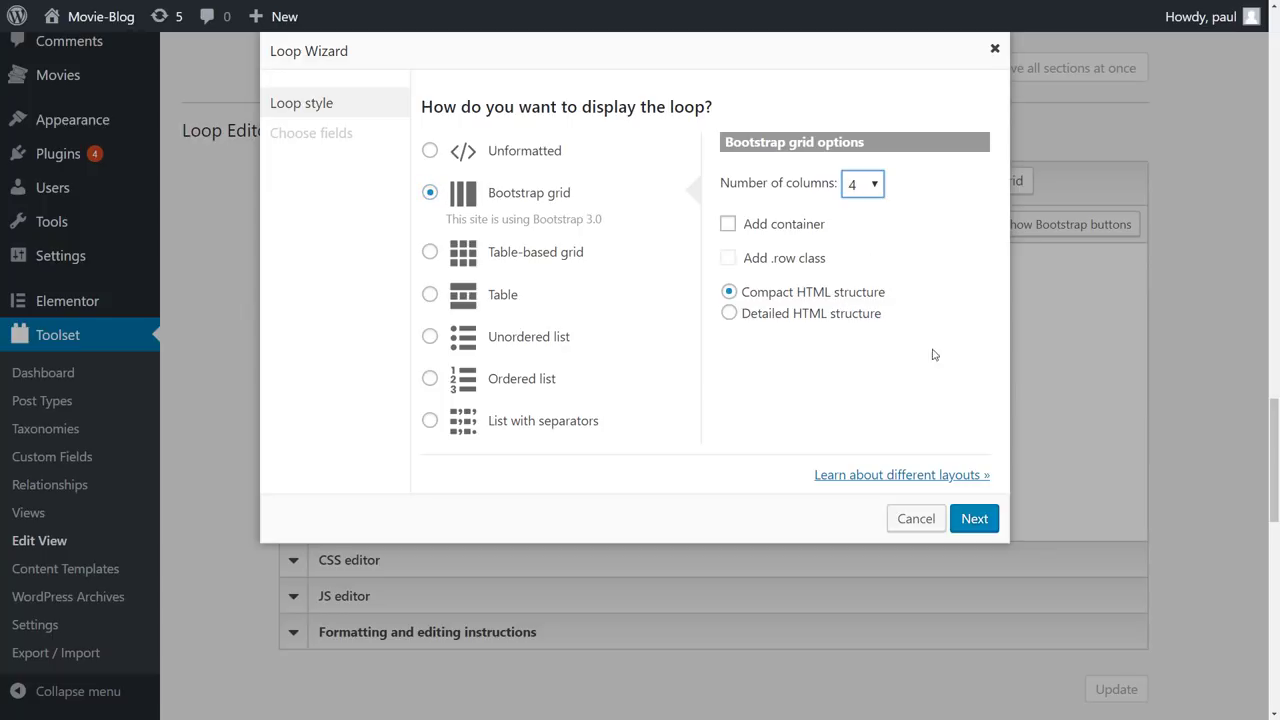
left_click(978, 519)
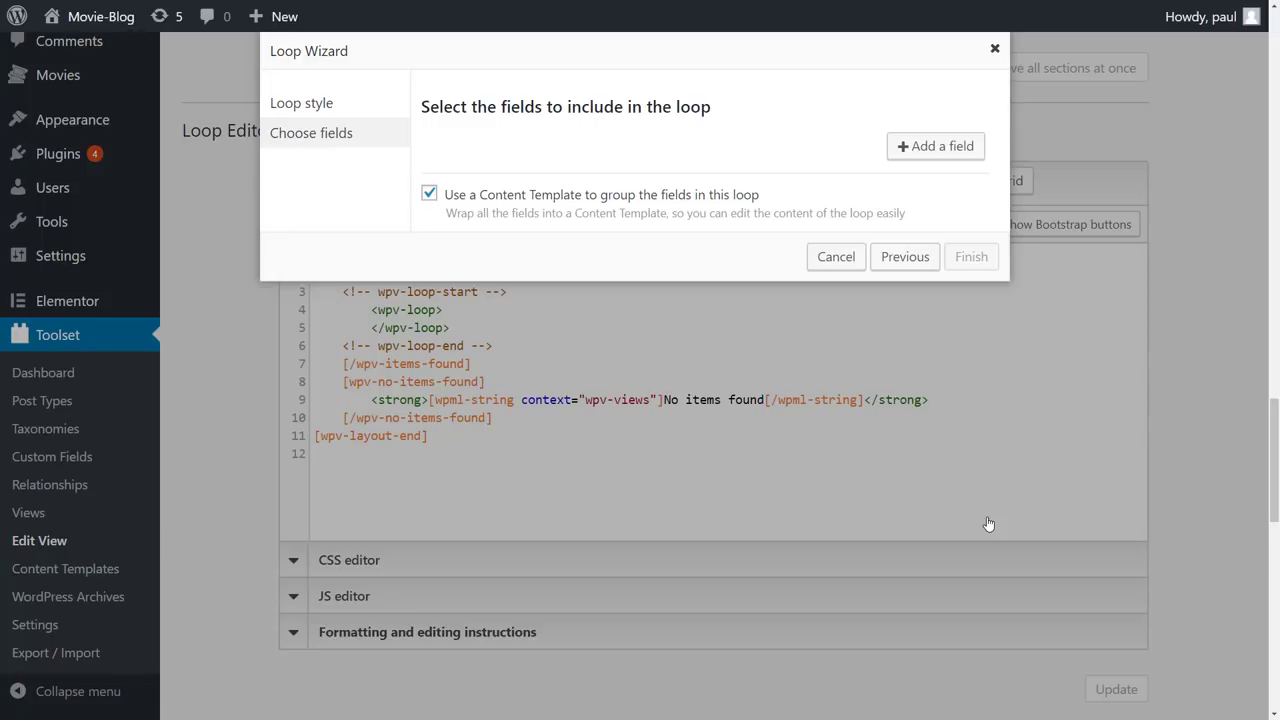
Add the Post featured image field to the loop and set its image size to Medium (300x300)
left_click(928, 153)
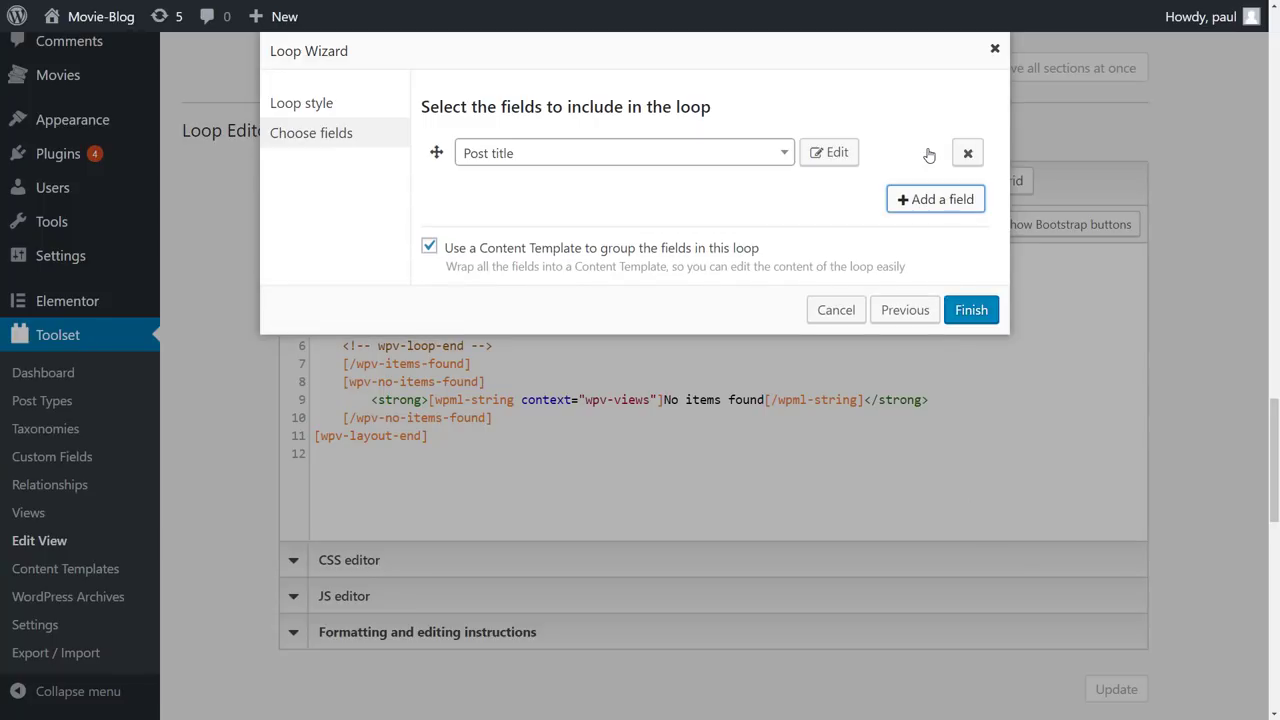
left_click(719, 160)
type("fea")
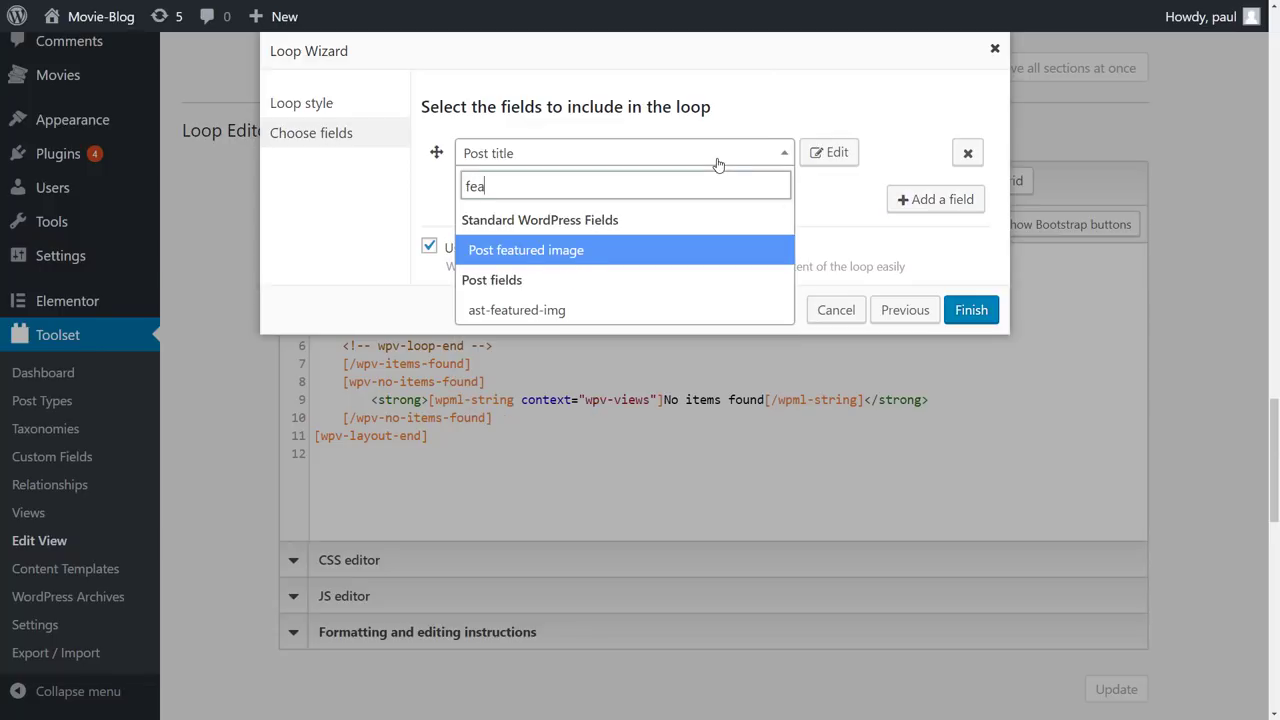
left_click(633, 252)
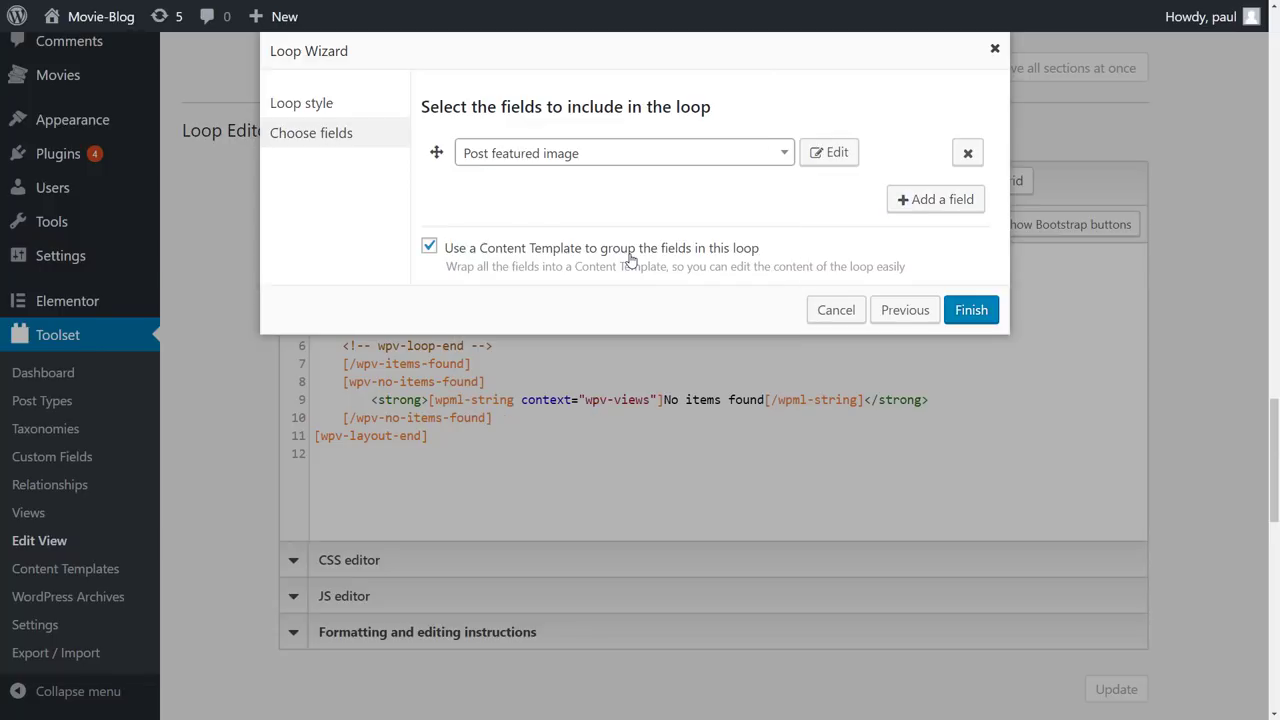
left_click(823, 157)
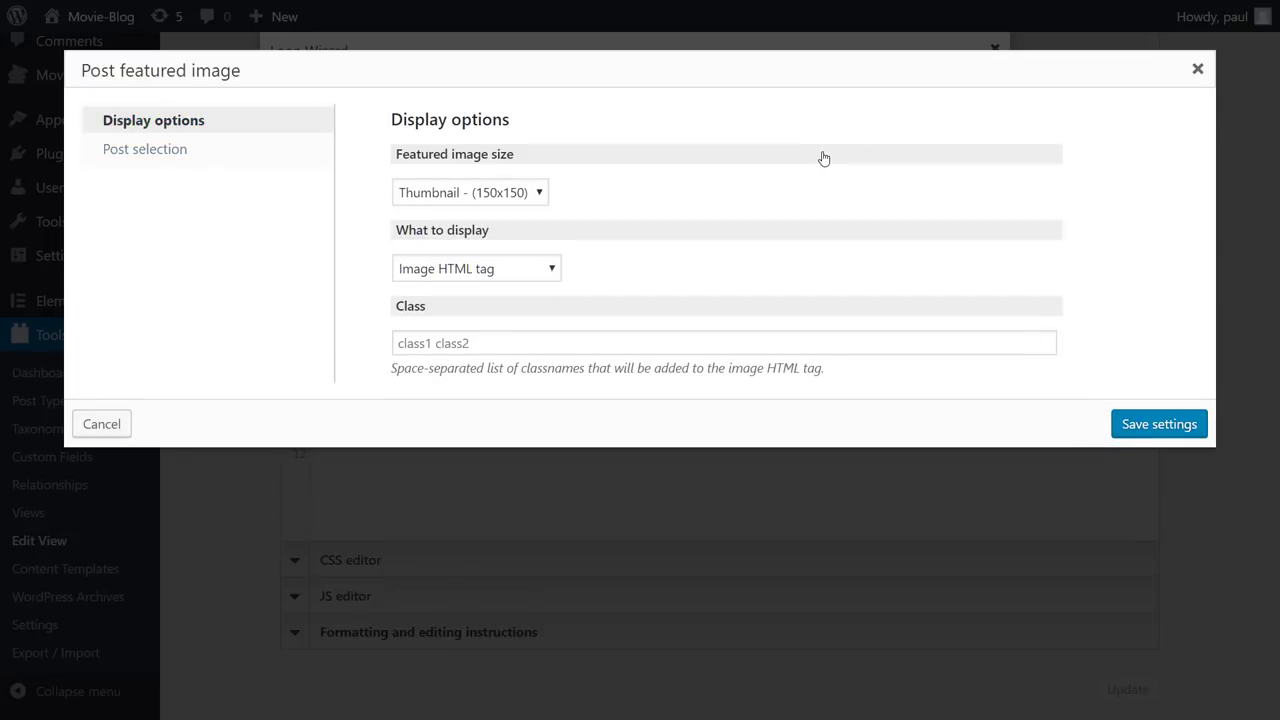
left_click(515, 193)
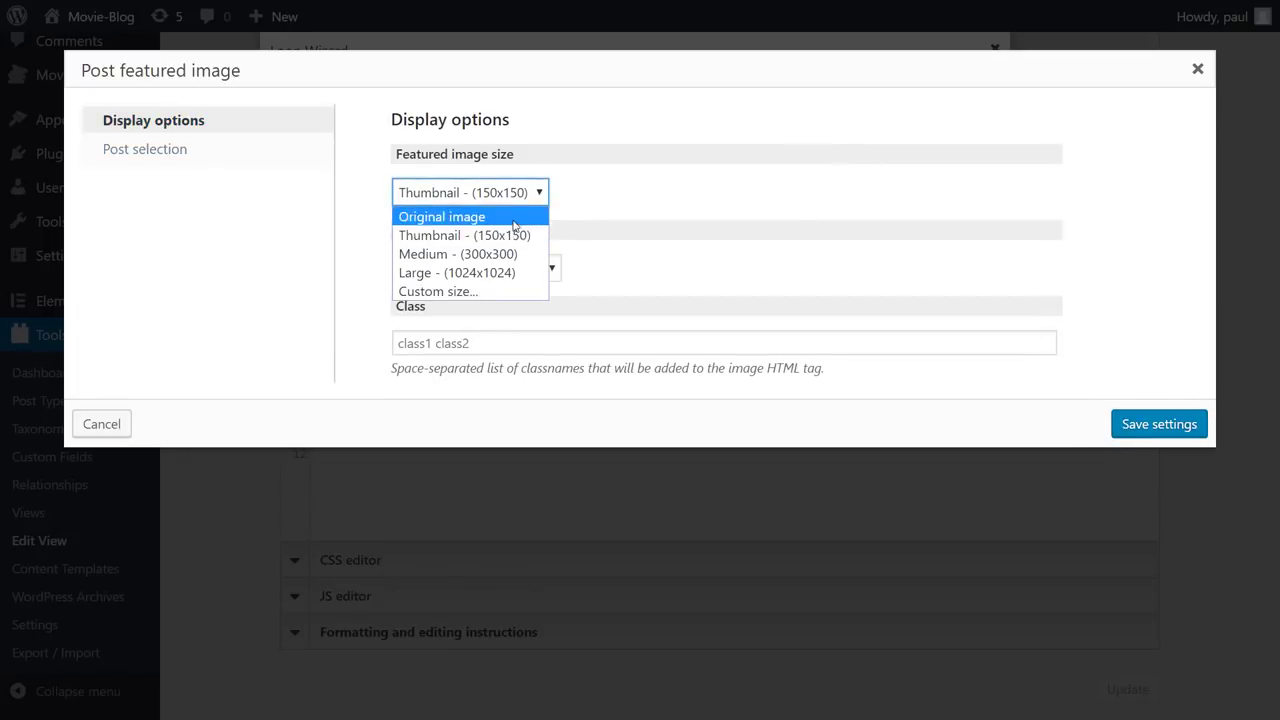
left_click(509, 256)
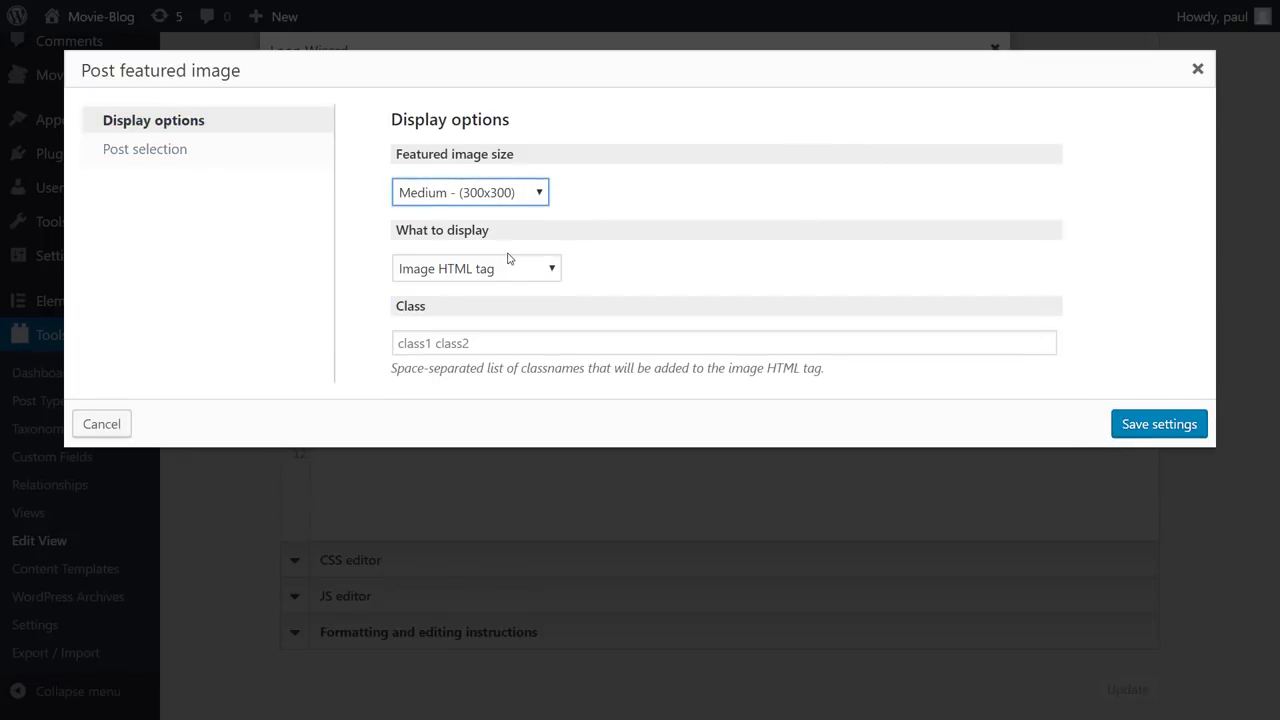
left_click(1131, 427)
Add the Post title with a link and Rating fields to the loop
left_click(926, 201)
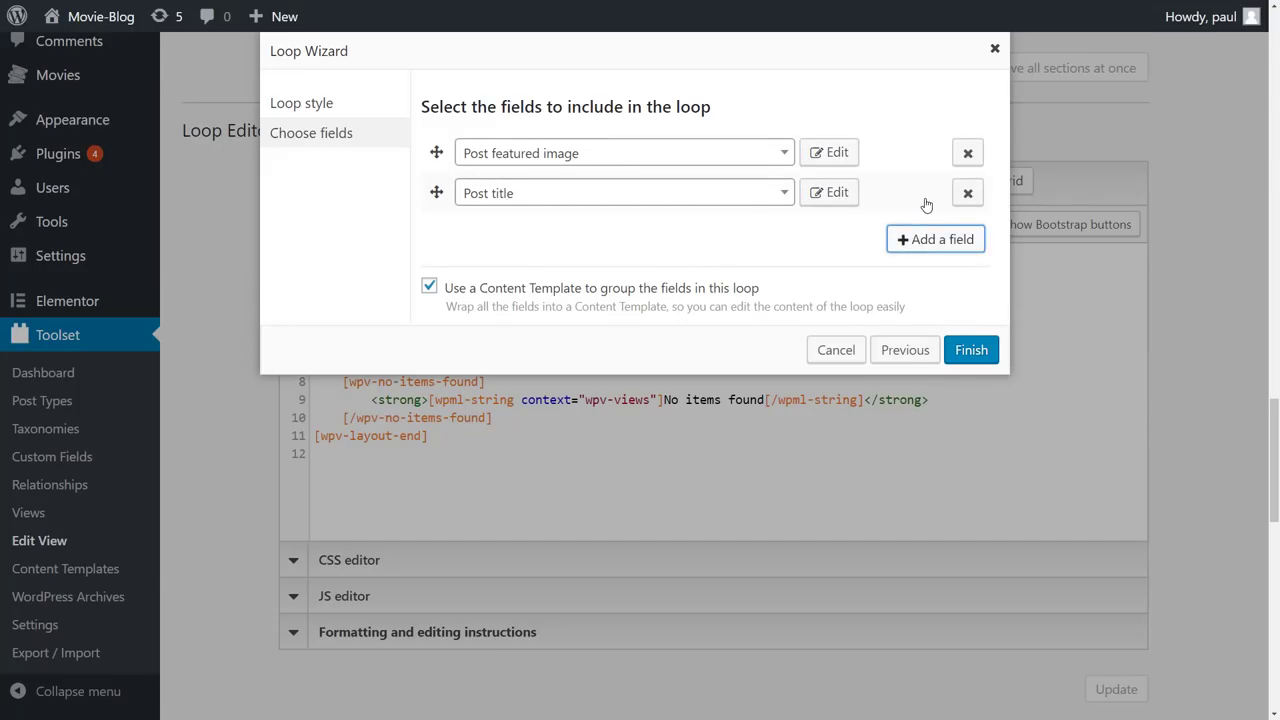
left_click(725, 203)
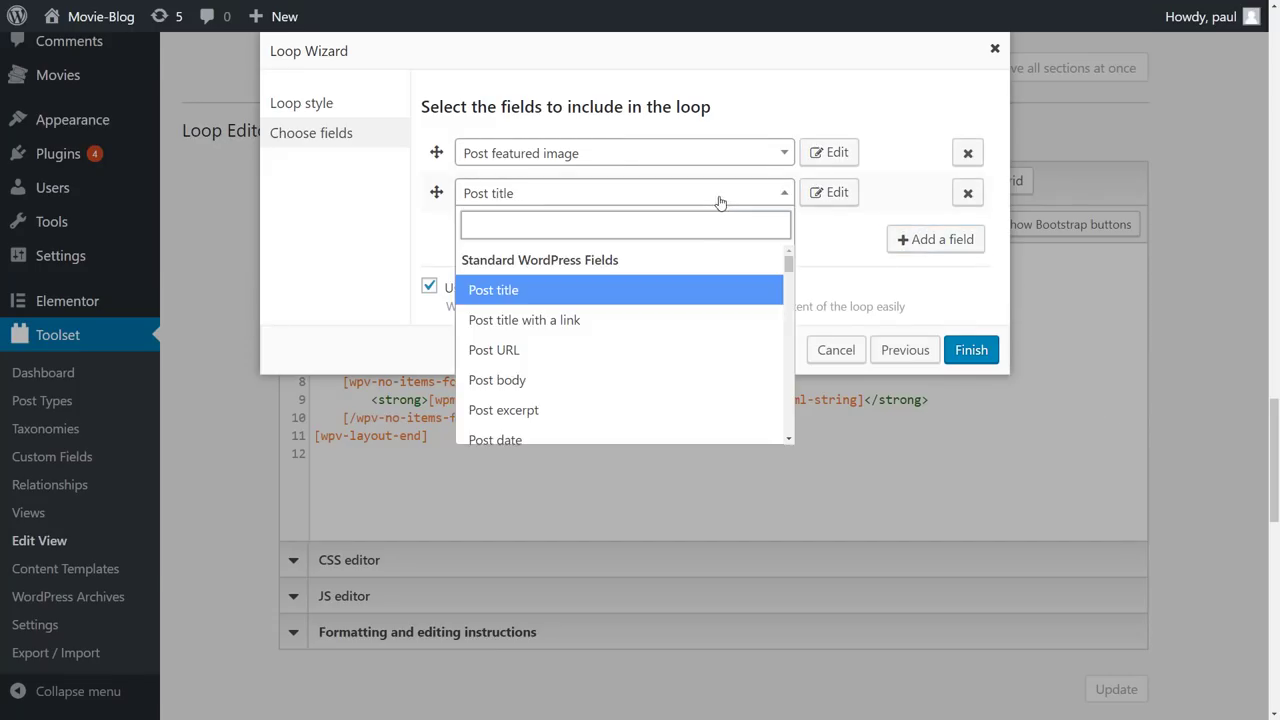
left_click(677, 317)
left_click(893, 239)
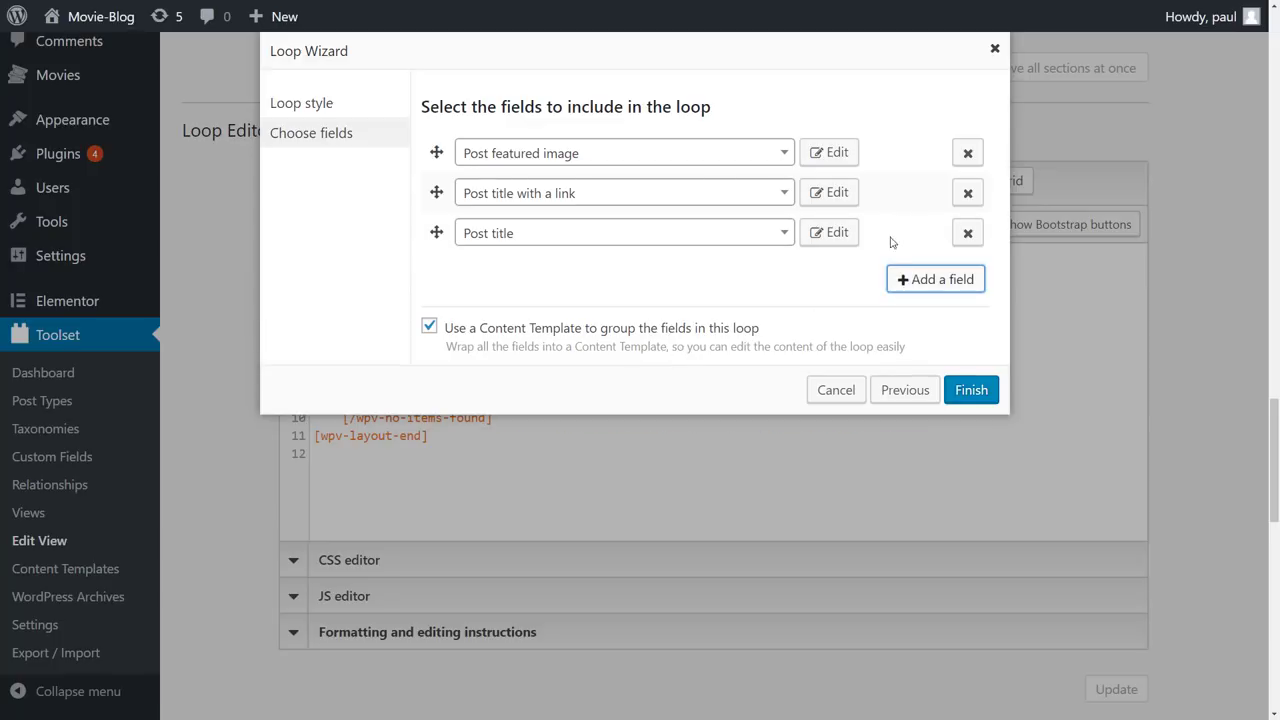
left_click(710, 233)
type("rat")
left_click(622, 390)
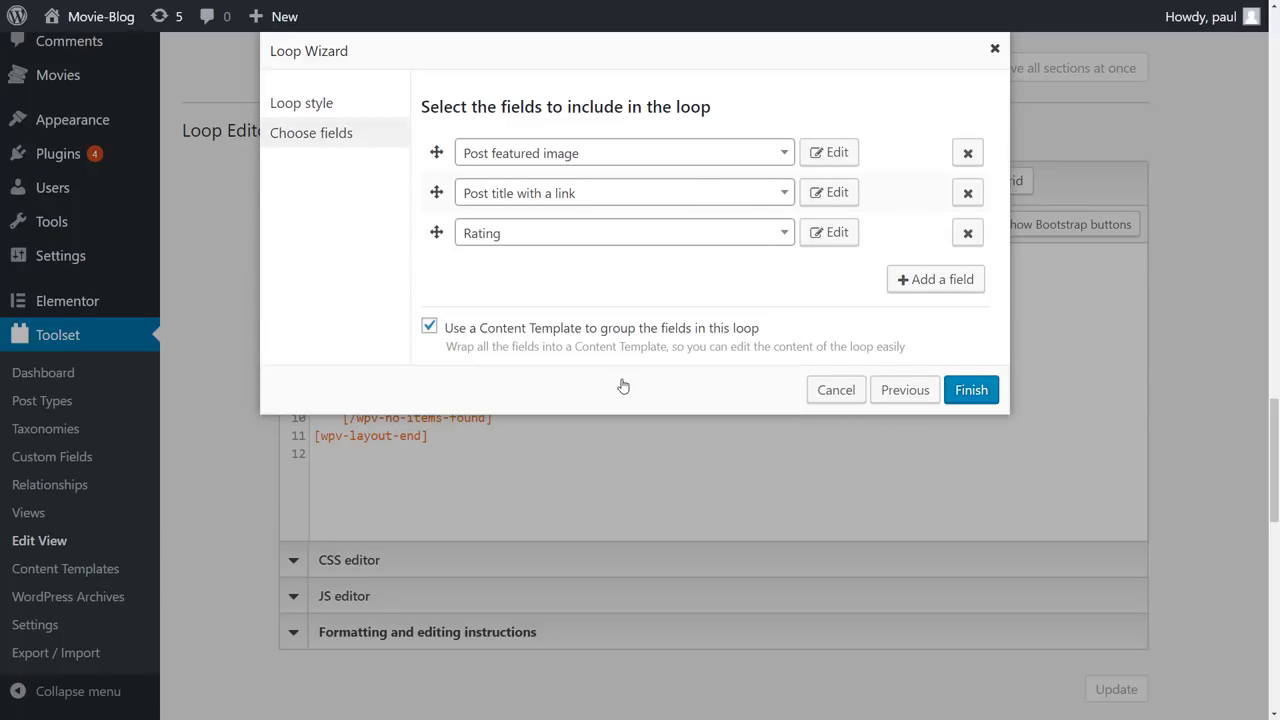
Add the Movie Genres field to the loop as its fourth field
left_click(917, 279)
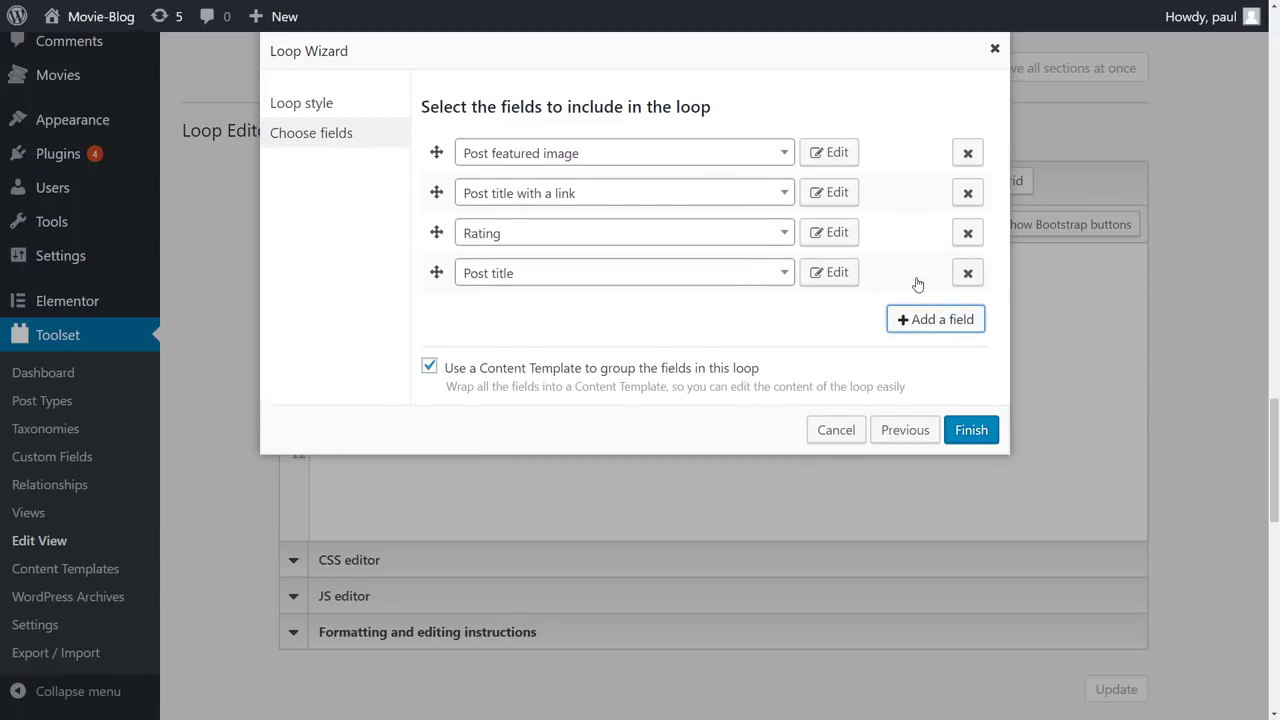
left_click(704, 280)
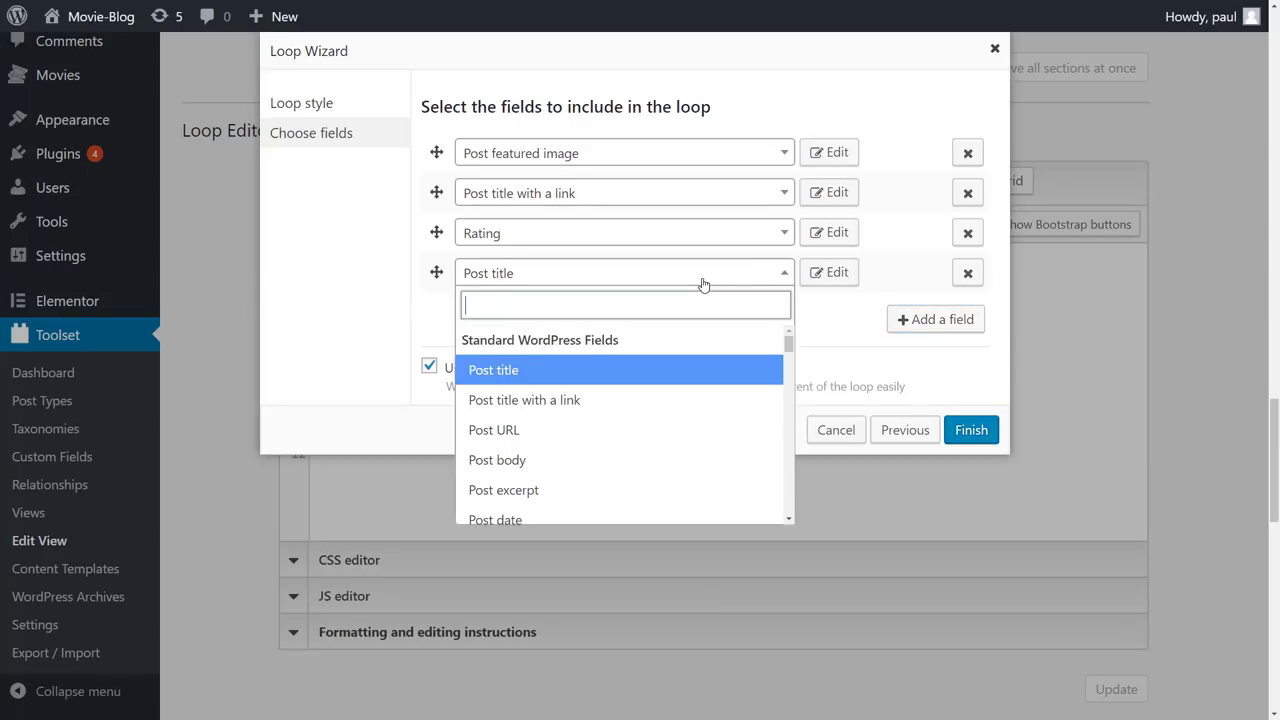
type("genre")
left_click(615, 371)
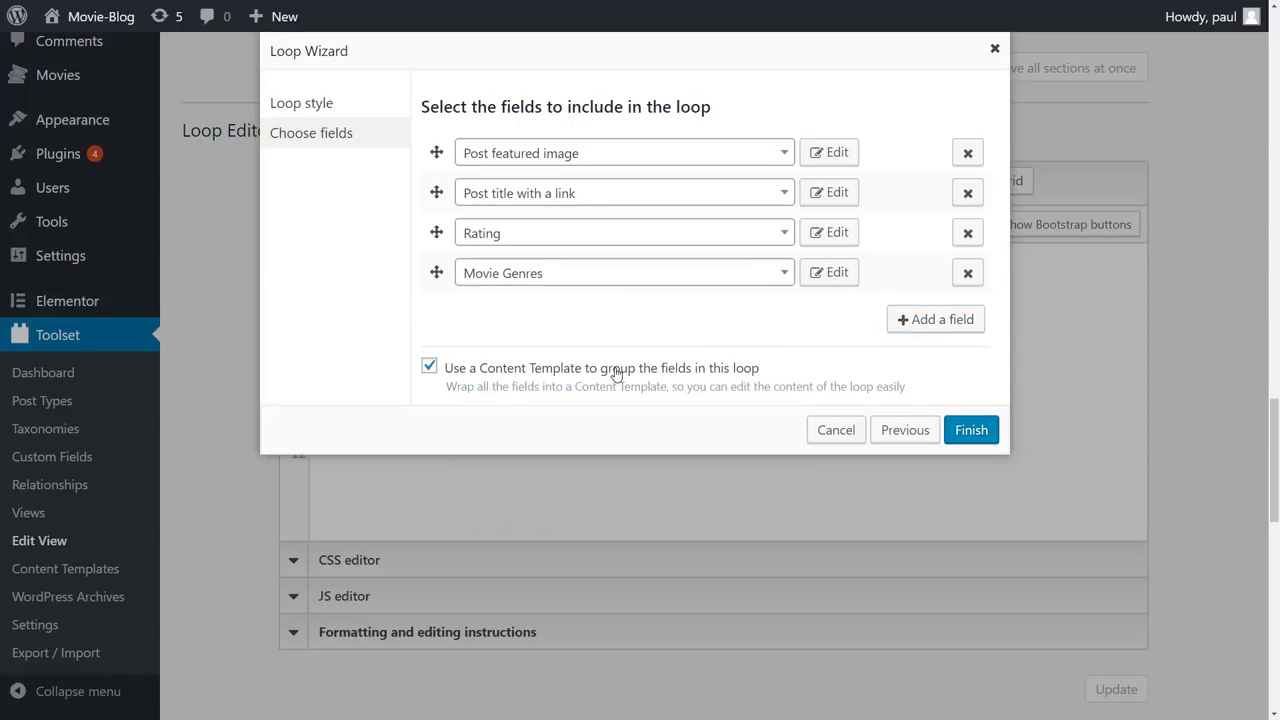
Display the Movie Genres field as term names separated by " | ", finish the Loop Wizard and go to the loop's Content Template
left_click(828, 276)
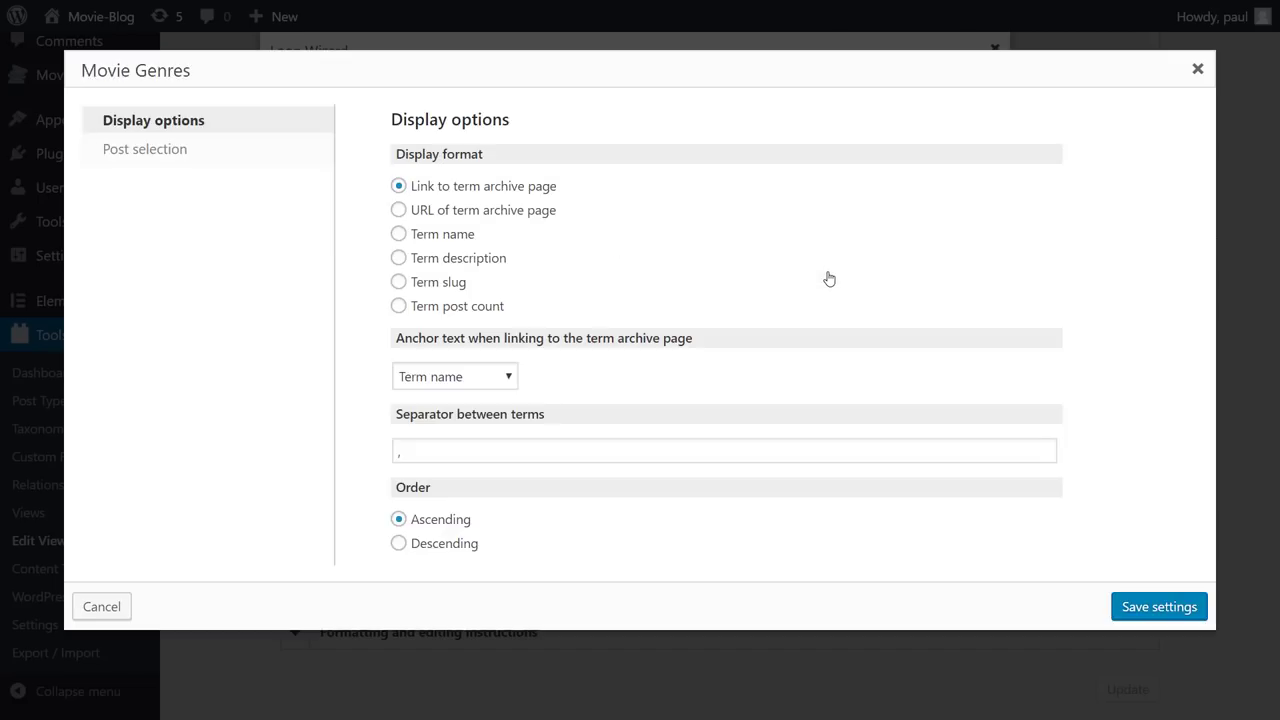
left_click(455, 234)
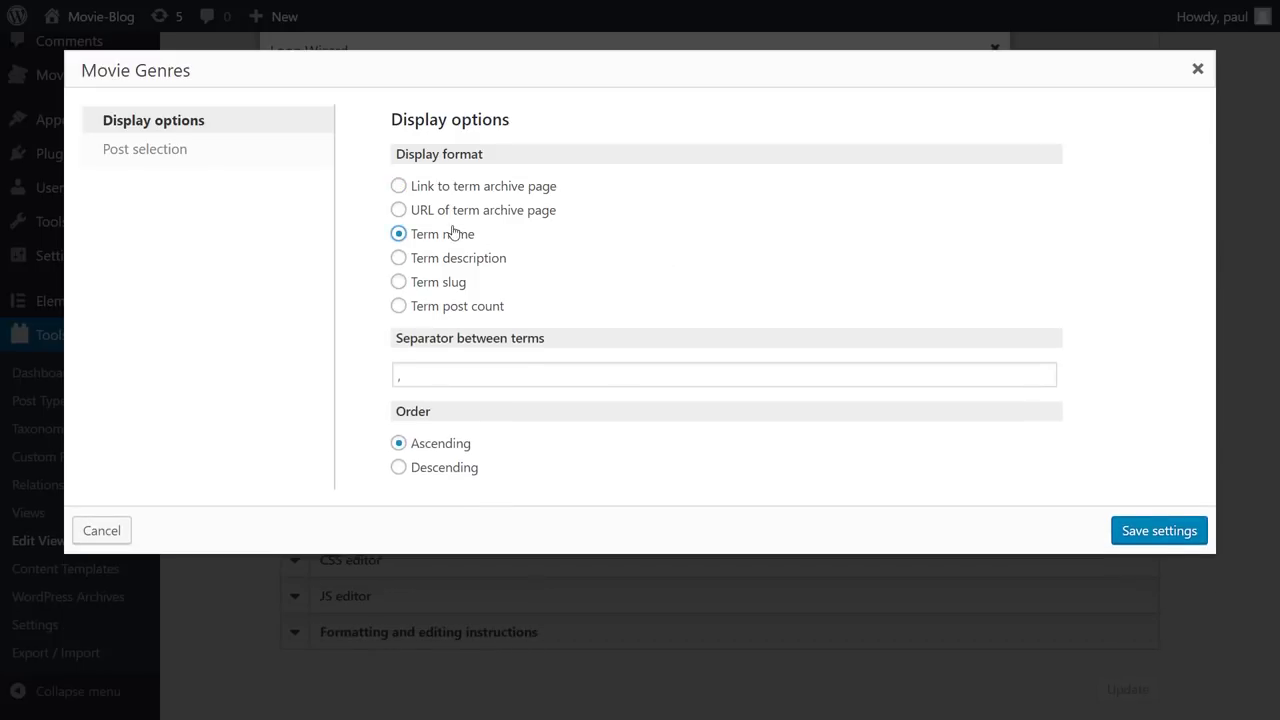
left_click(397, 374)
key("ctrl+a")
key("BackSpace")
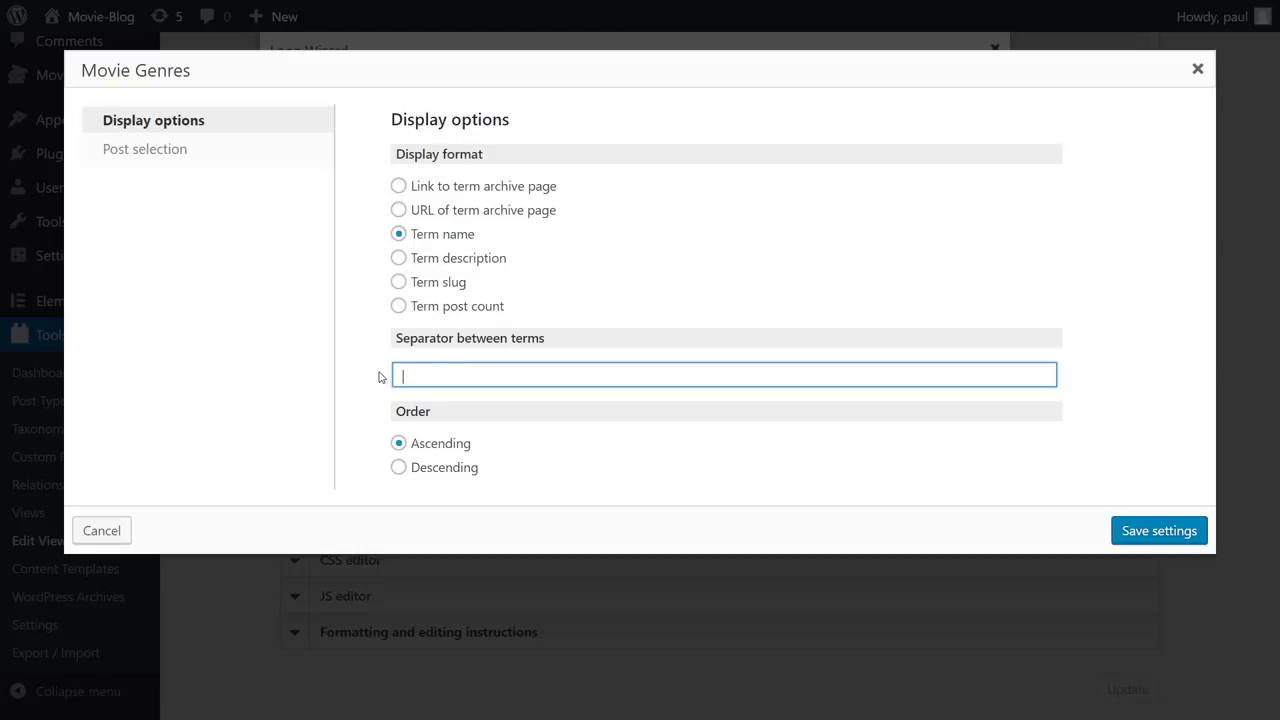
left_click(1166, 531)
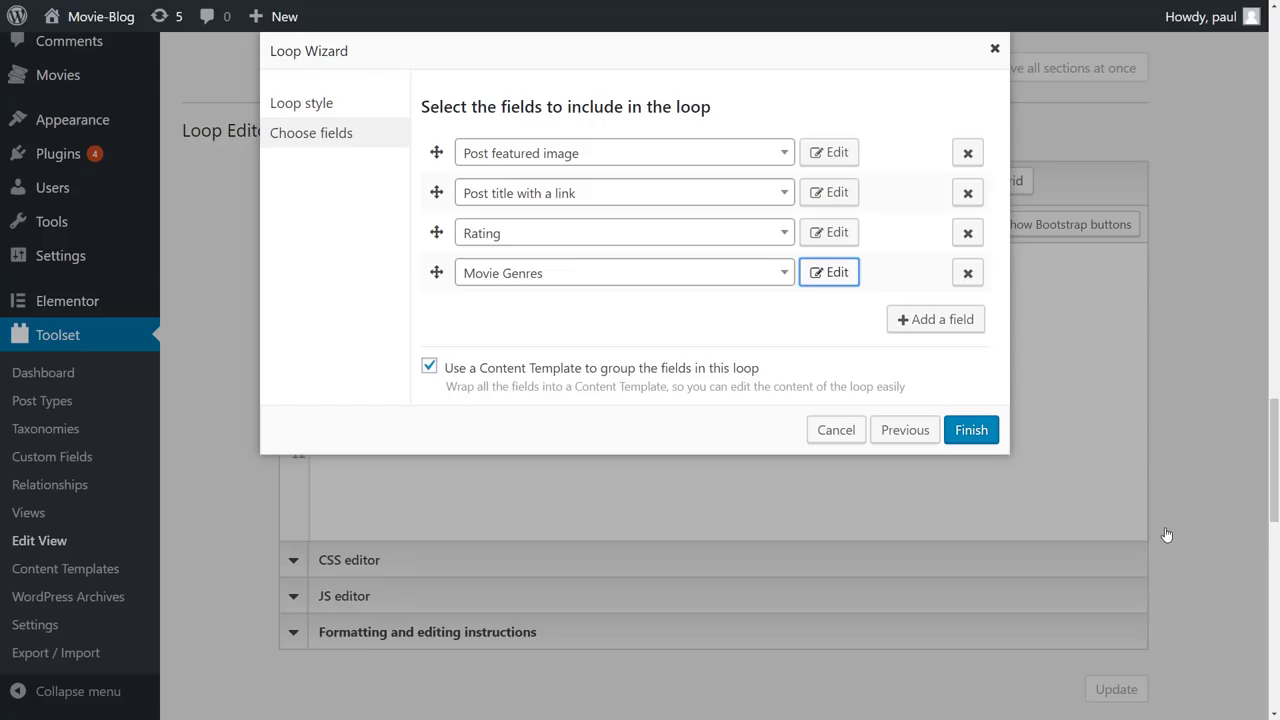
left_click(971, 430)
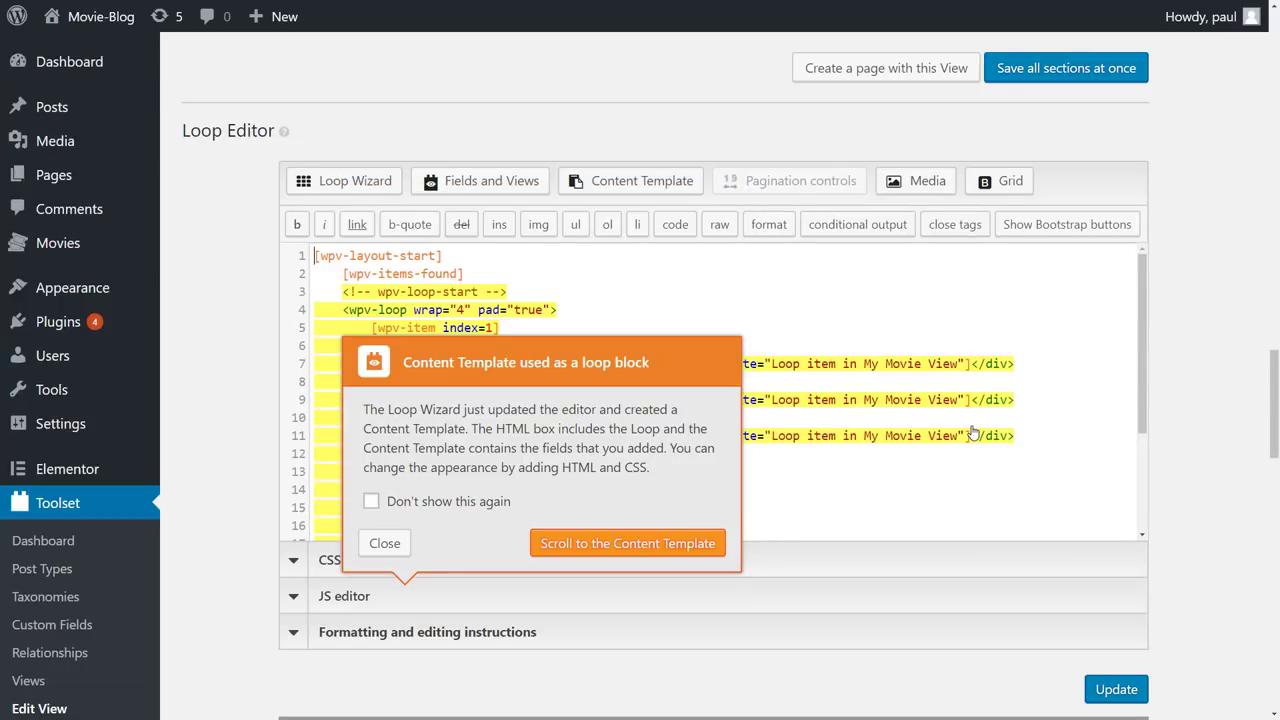
left_click(722, 541)
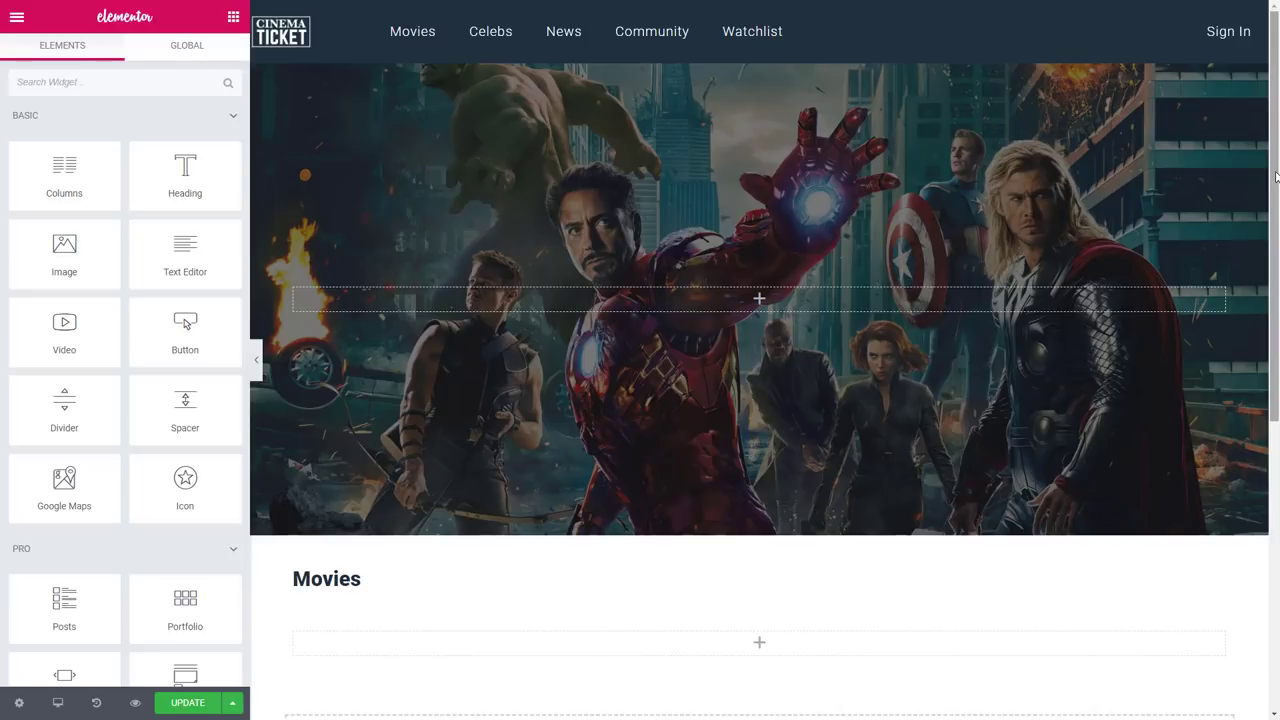
In the Elementor page editor, add a Toolset View widget below the Movies heading and make it display My Movie View
left_click_drag(1276, 177, 1265, 381)
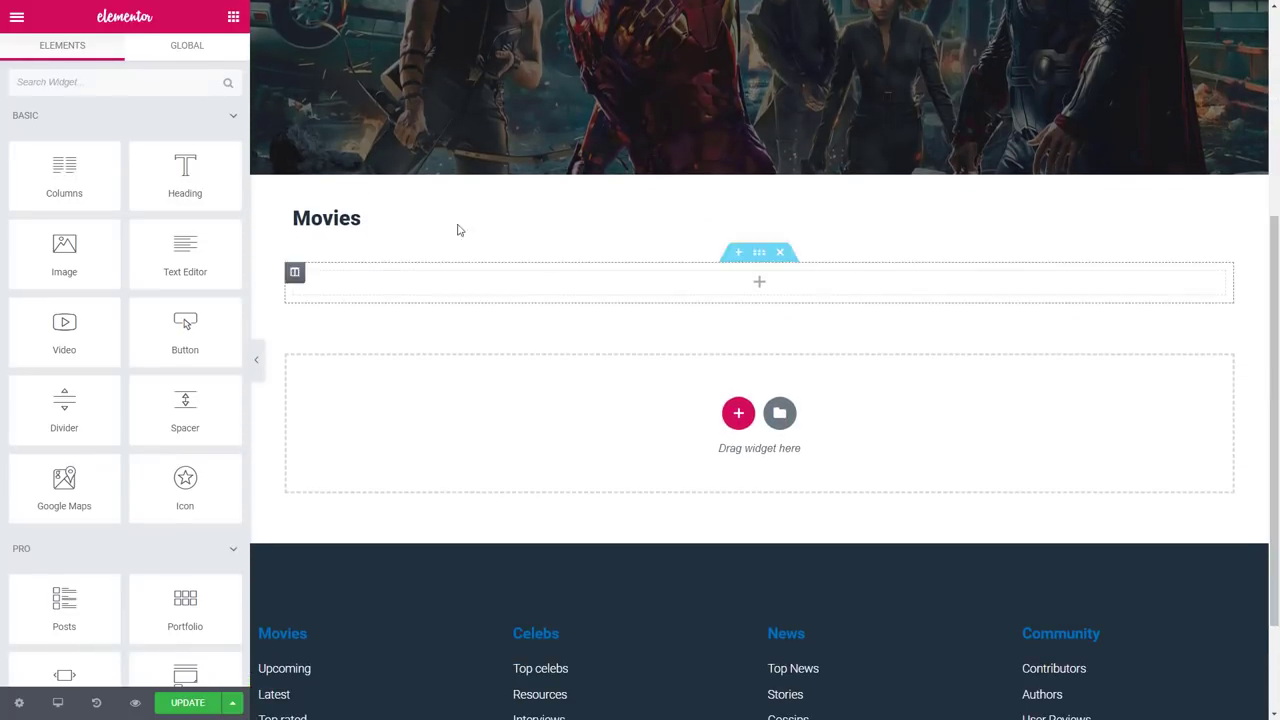
left_click(158, 86)
type("tools")
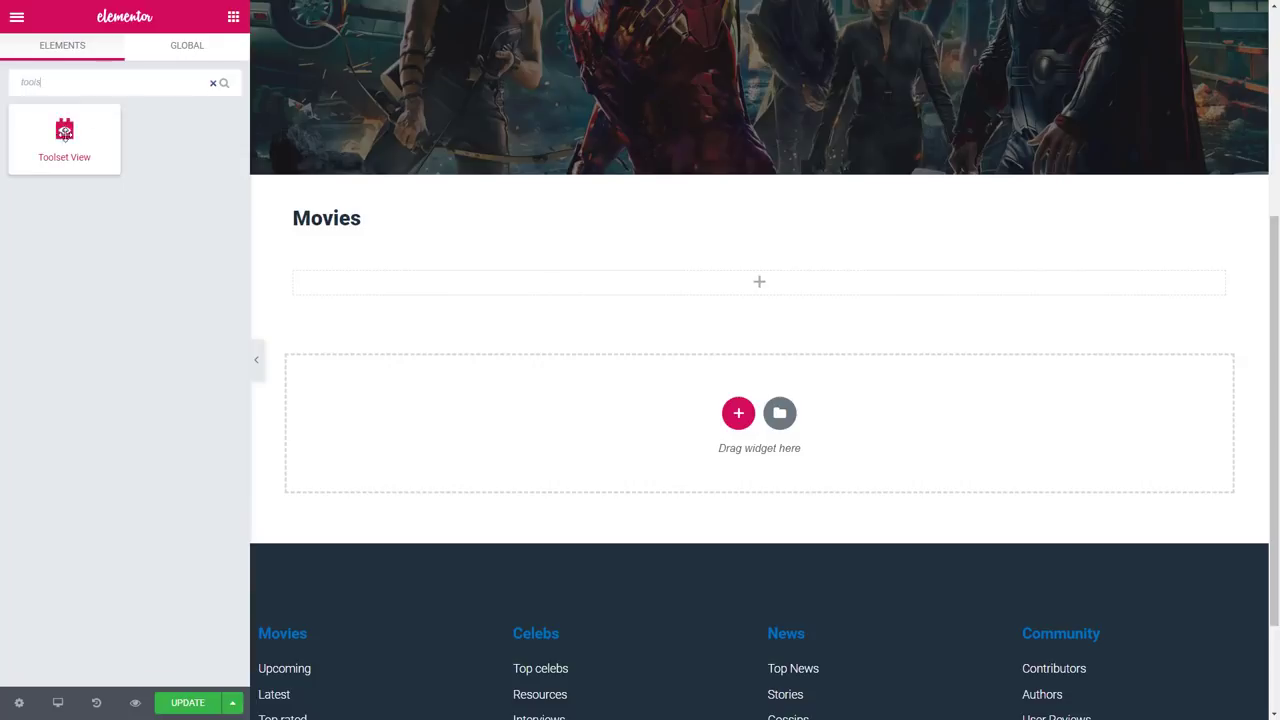
left_click_drag(64, 135, 757, 289)
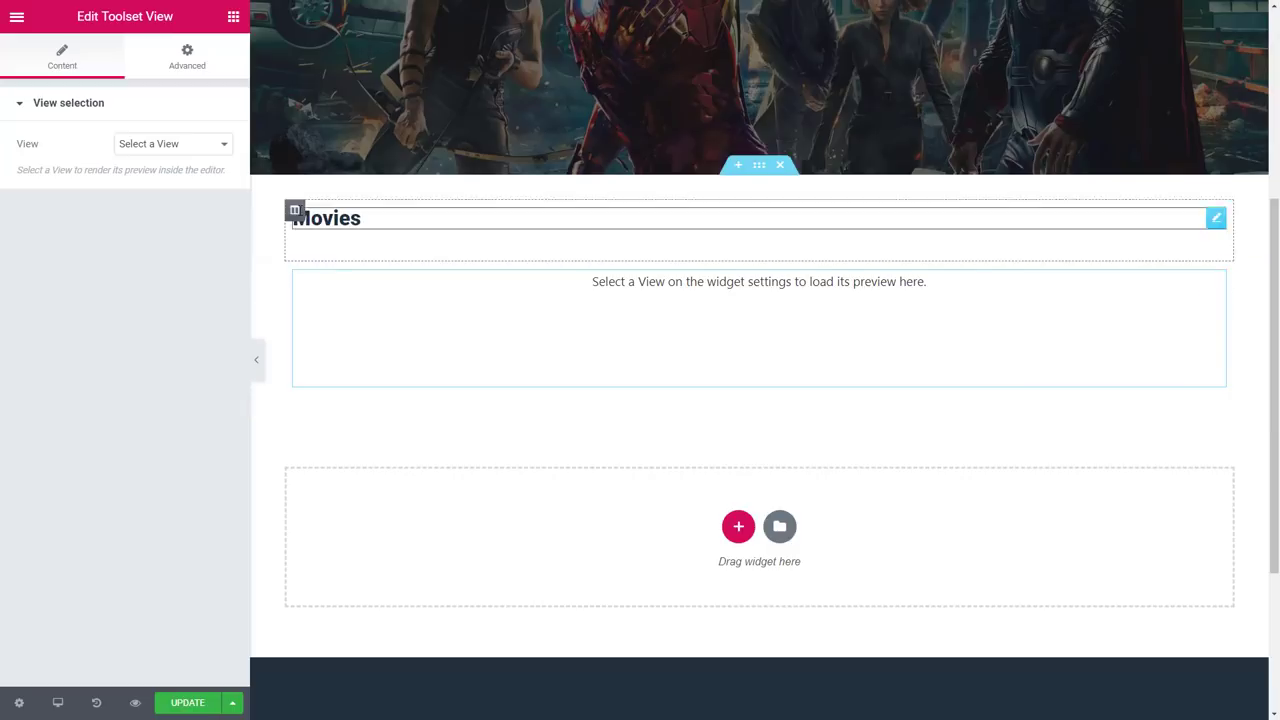
left_click(179, 147)
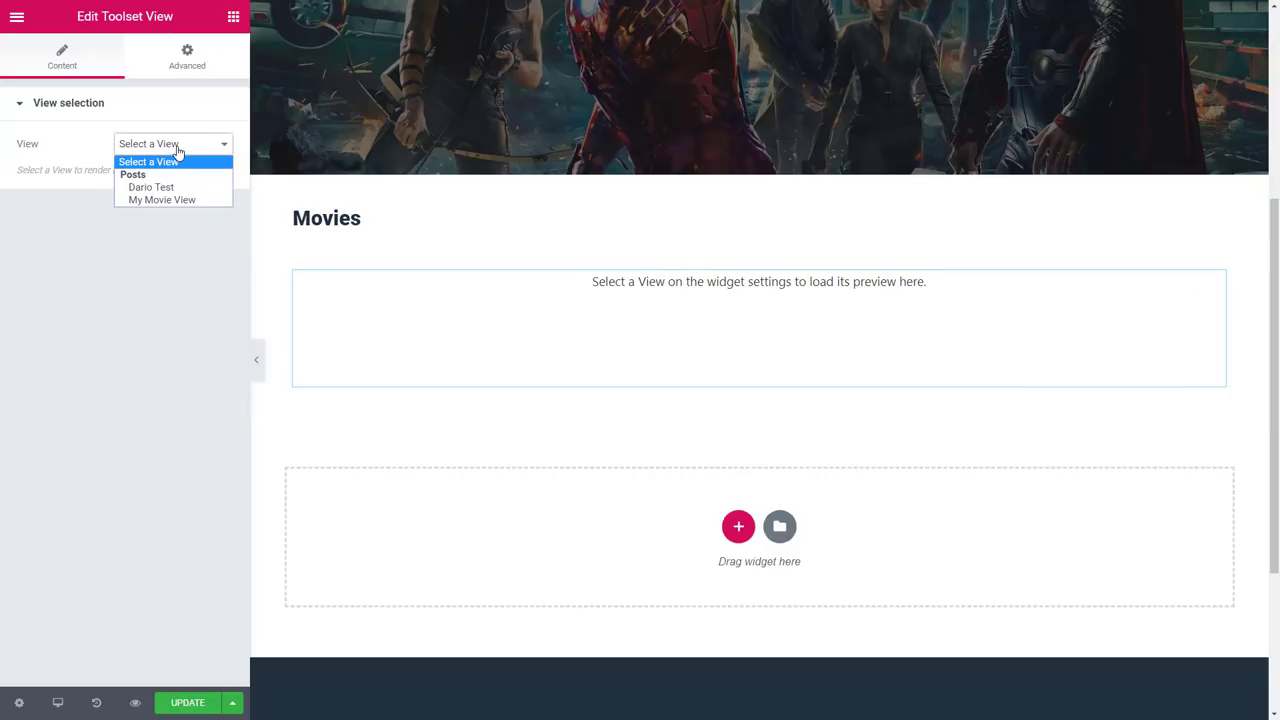
left_click(176, 200)
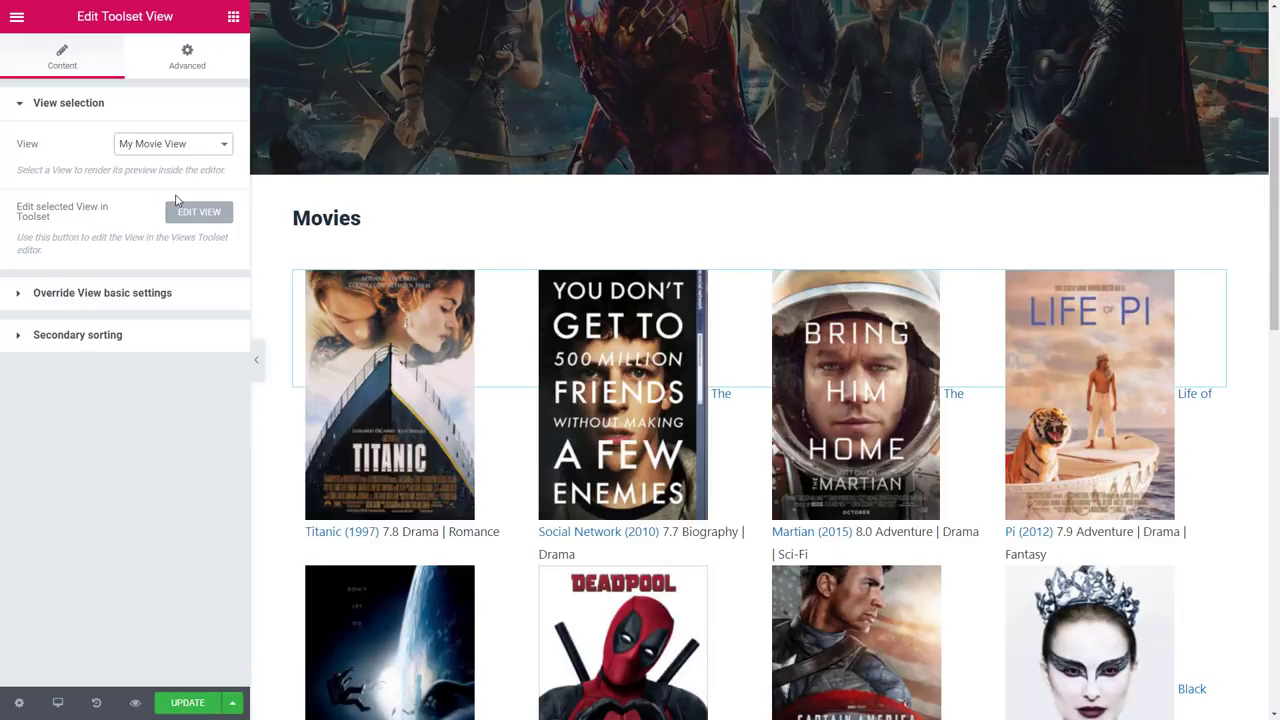
left_click_drag(1273, 214, 1272, 264)
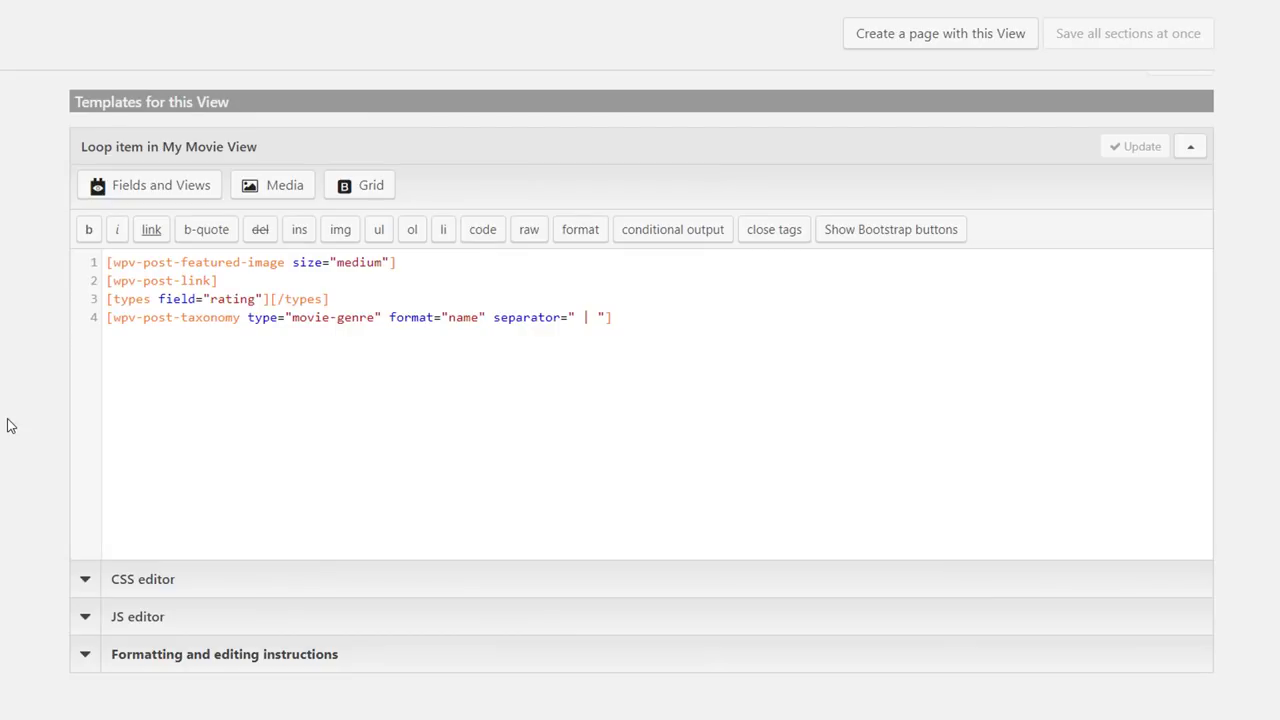
Wrap the post link in the loop item template in an h4 element with the class movie-title
left_click(106, 281)
type("<h4 class=\"m")
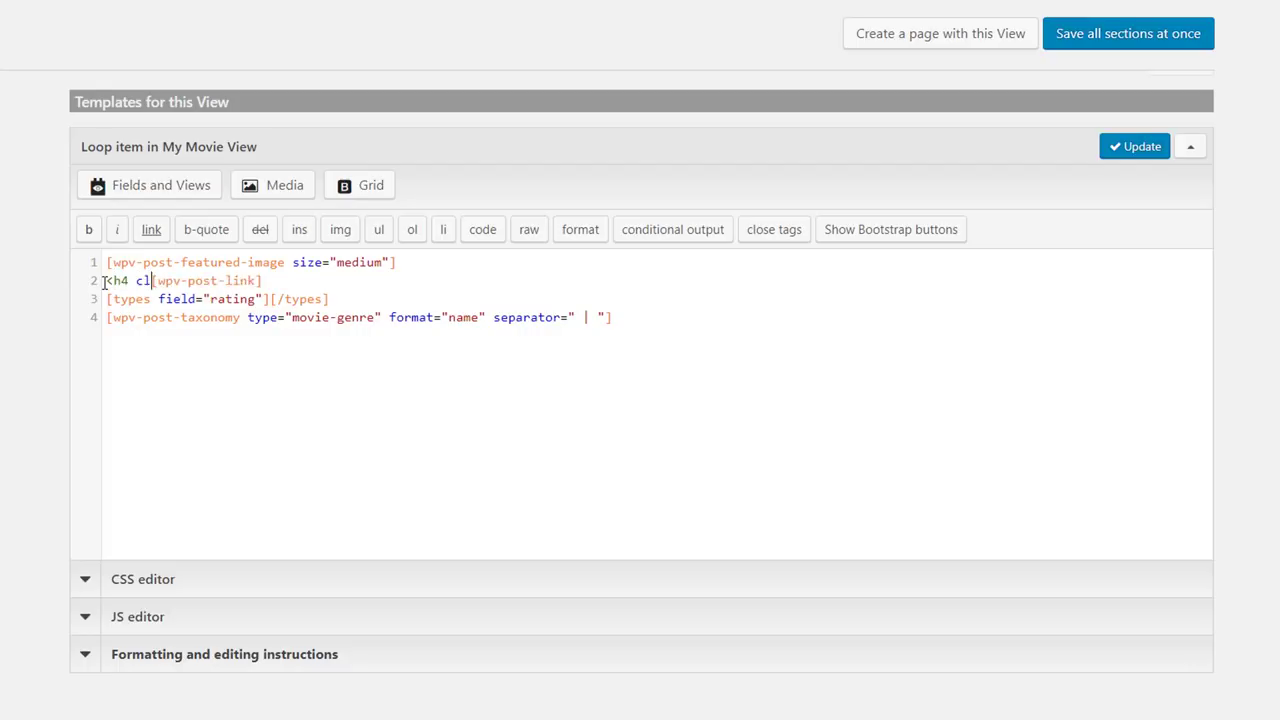
type("ovie-title\">")
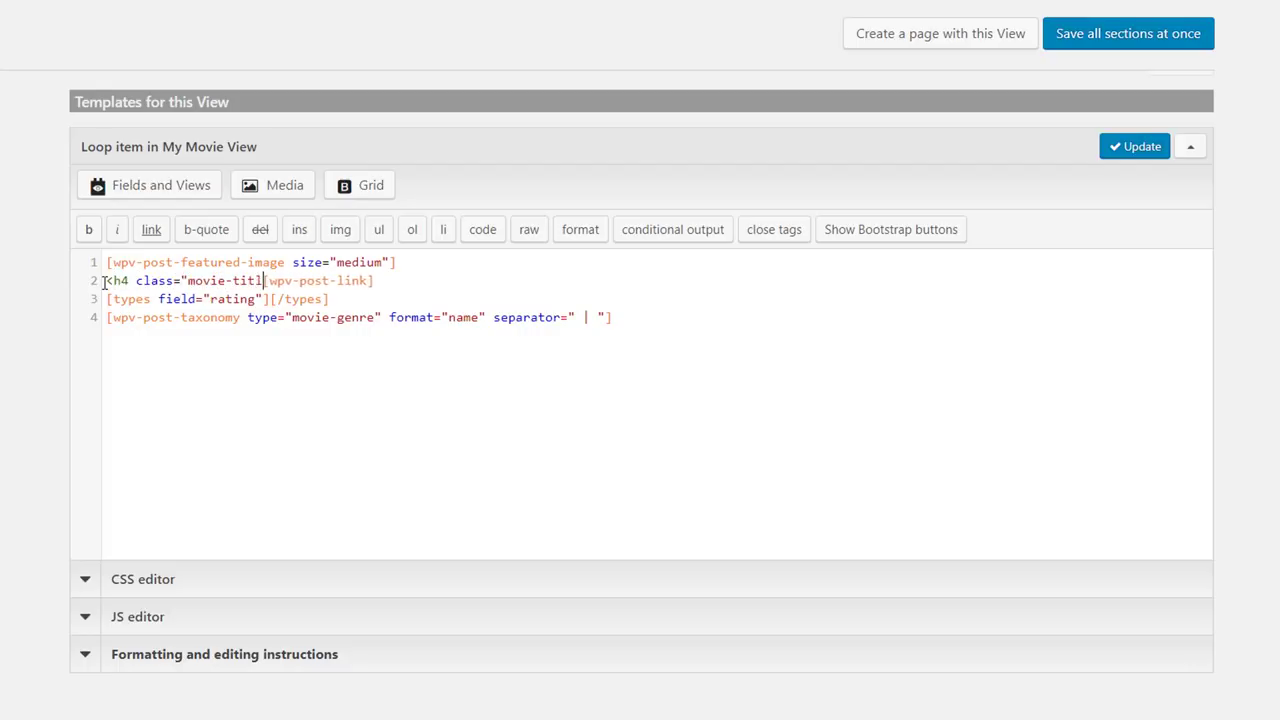
key("End")
type("</h4>")
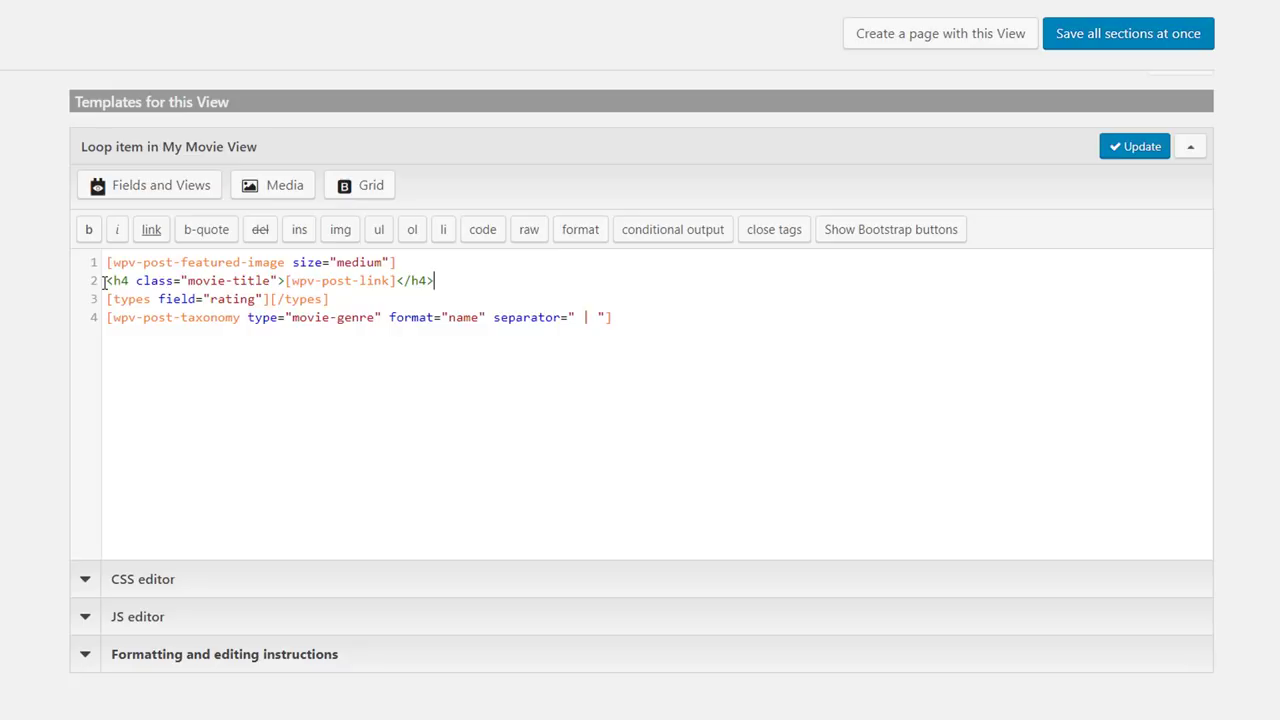
key("Right")
Add template CSS giving .movie-title links color black and font-weight 500, and .movie-title a margin-top of 15px
left_click(158, 580)
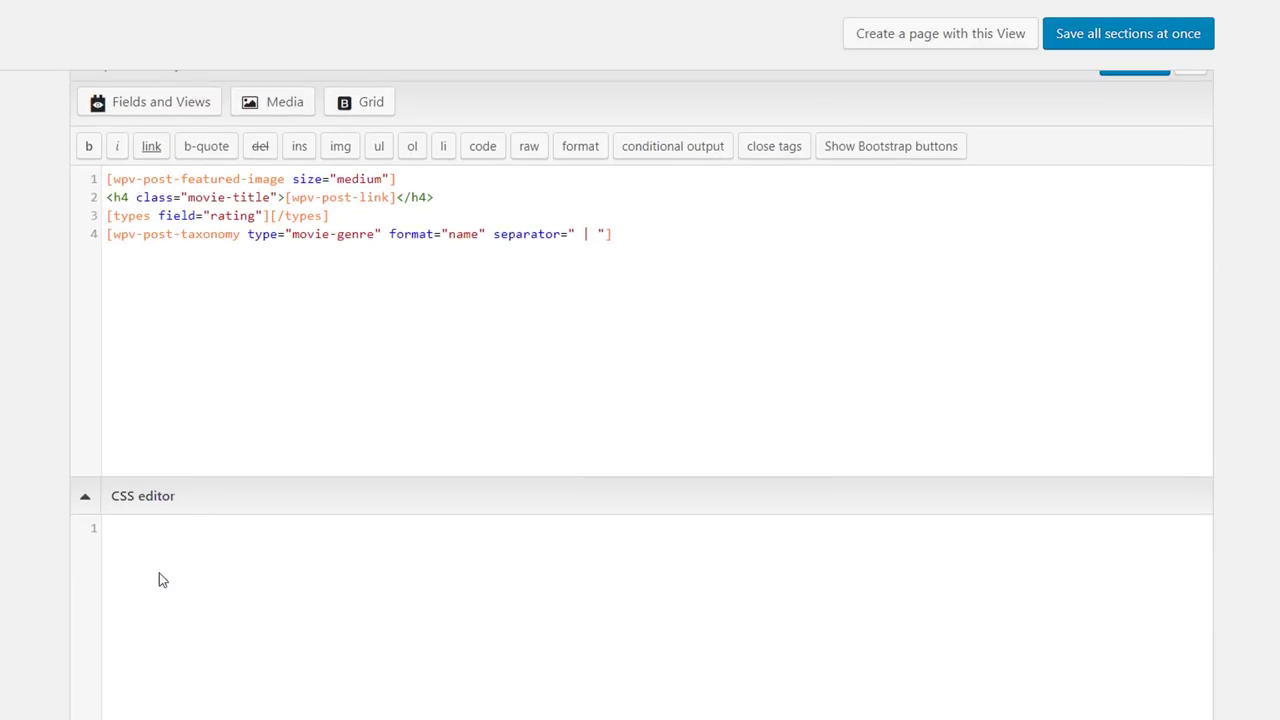
left_click(165, 574)
type(".movie-title > a{     color: black;     font-weight: 500; }  .movie-title{     margin-top: 15px; }")
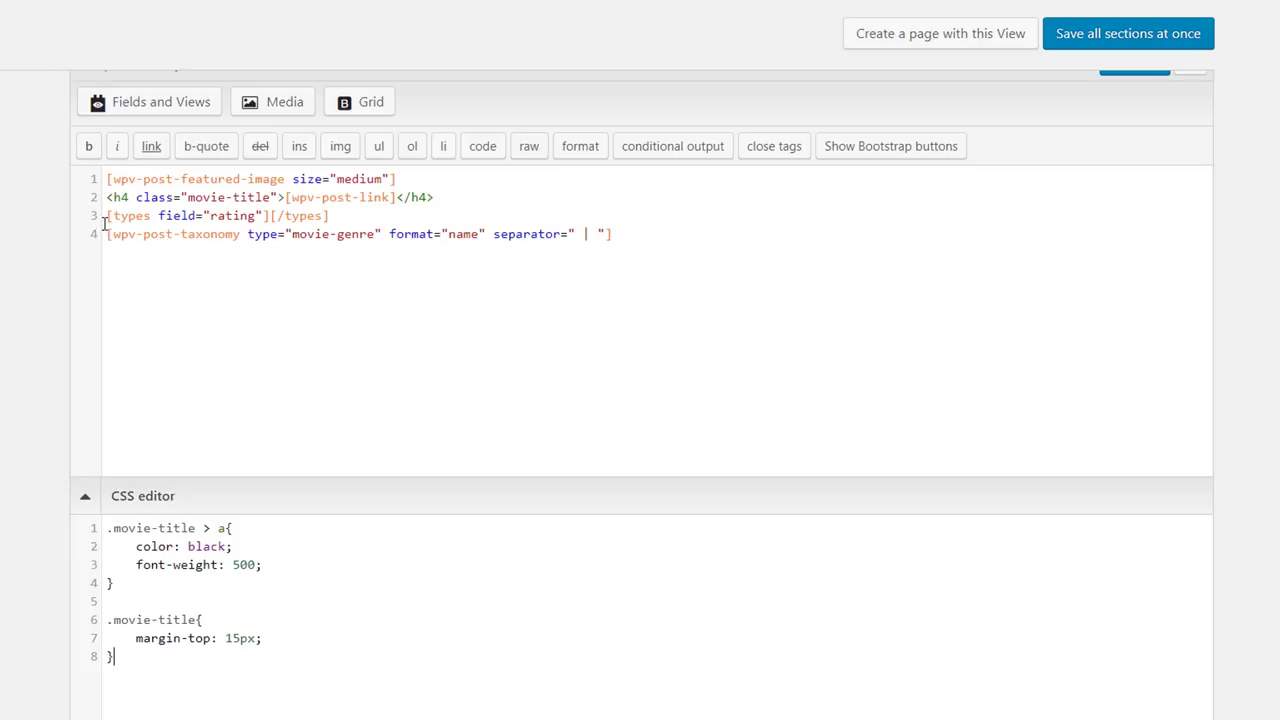
Put the text "Rating: " before the rating field in the loop item template and "/10" after it
type("Rating:")
key("End")
type("/10")
key("Right")
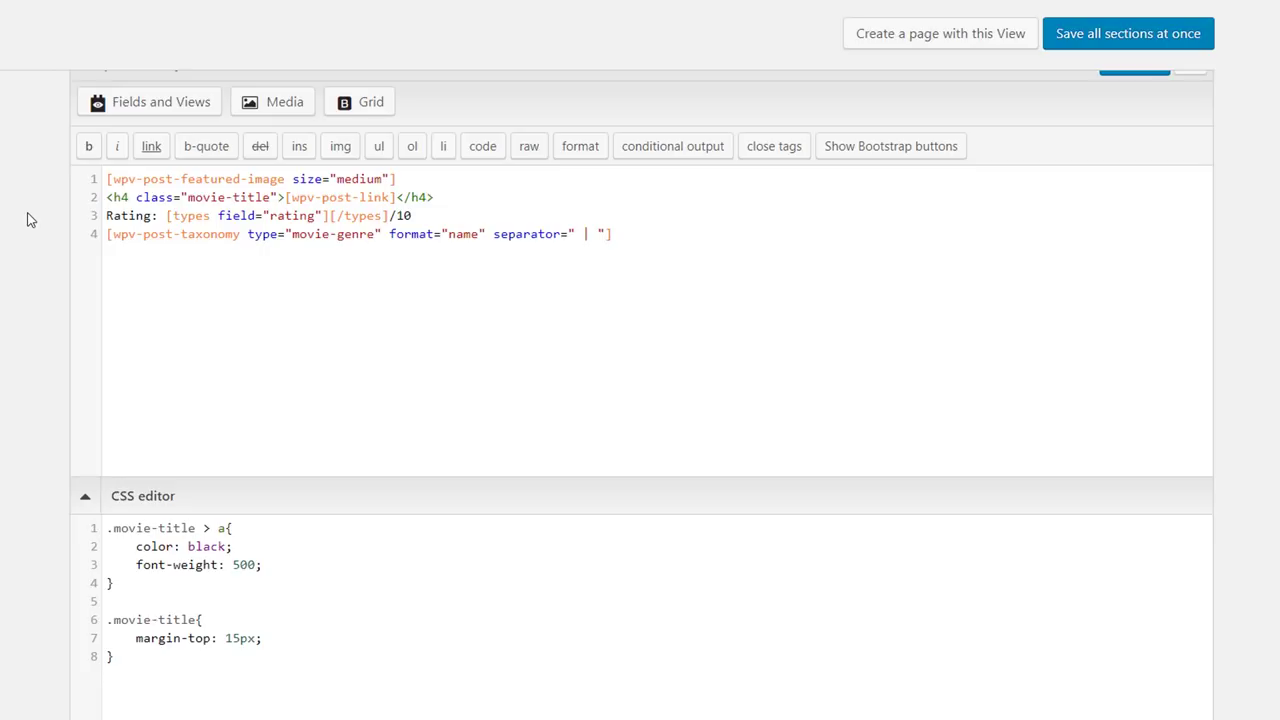
Wrap the movie-genre taxonomy shortcode in a p element and save all sections of the View
type("<p>")
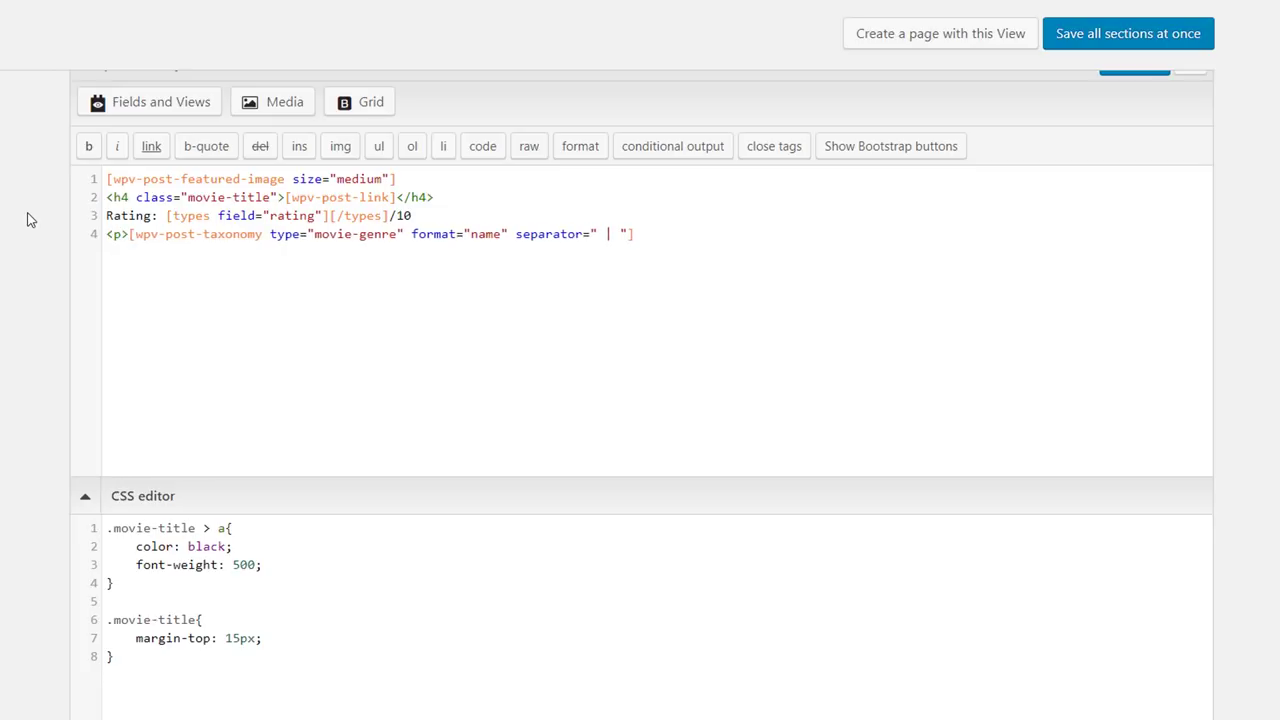
type("</p>")
left_click(1100, 40)
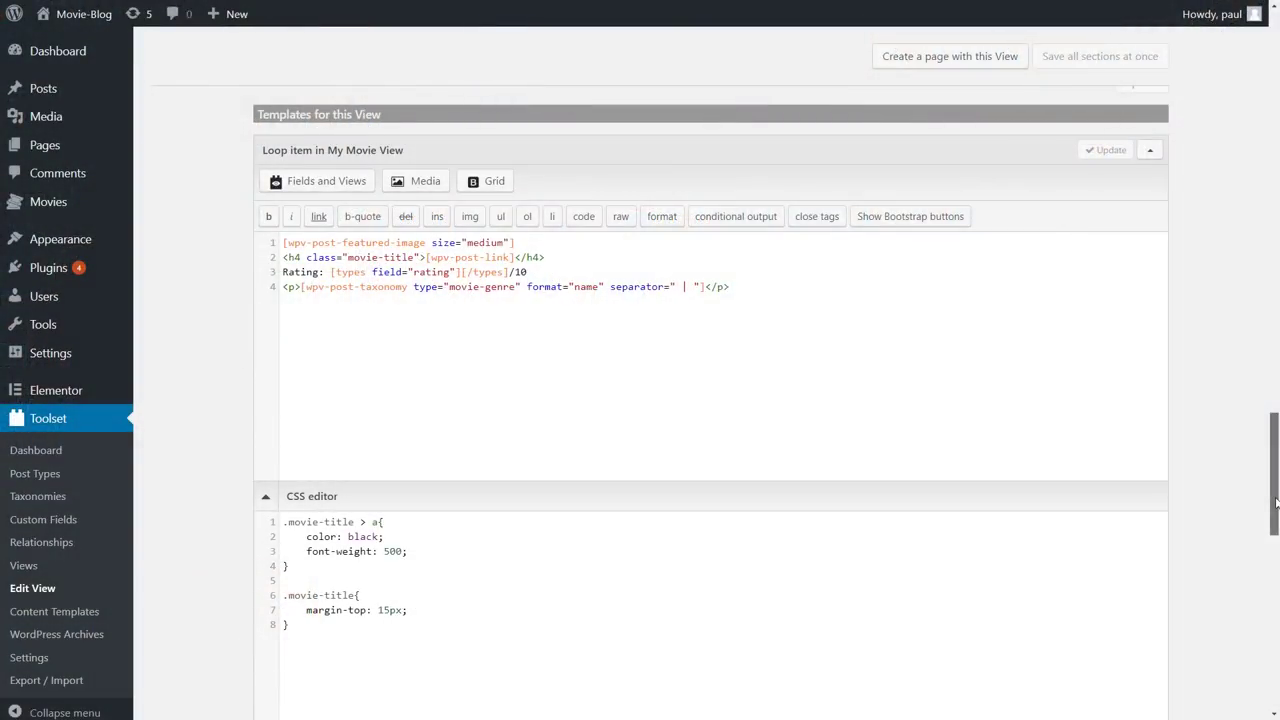
Set the custom search to AJAX results update when visitors change any filter values, and unlock the Search and Pagination editor
left_click_drag(1276, 503, 1276, 256)
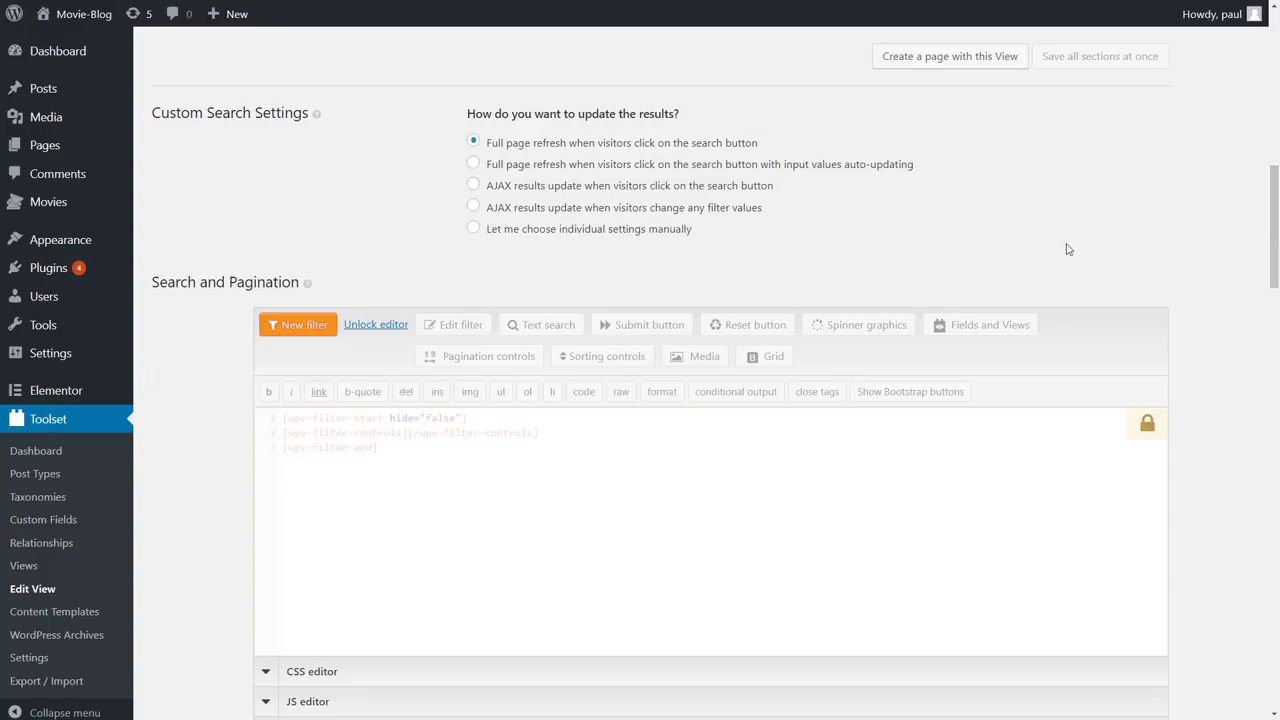
left_click(712, 216)
scroll(712, 216, "down", 2)
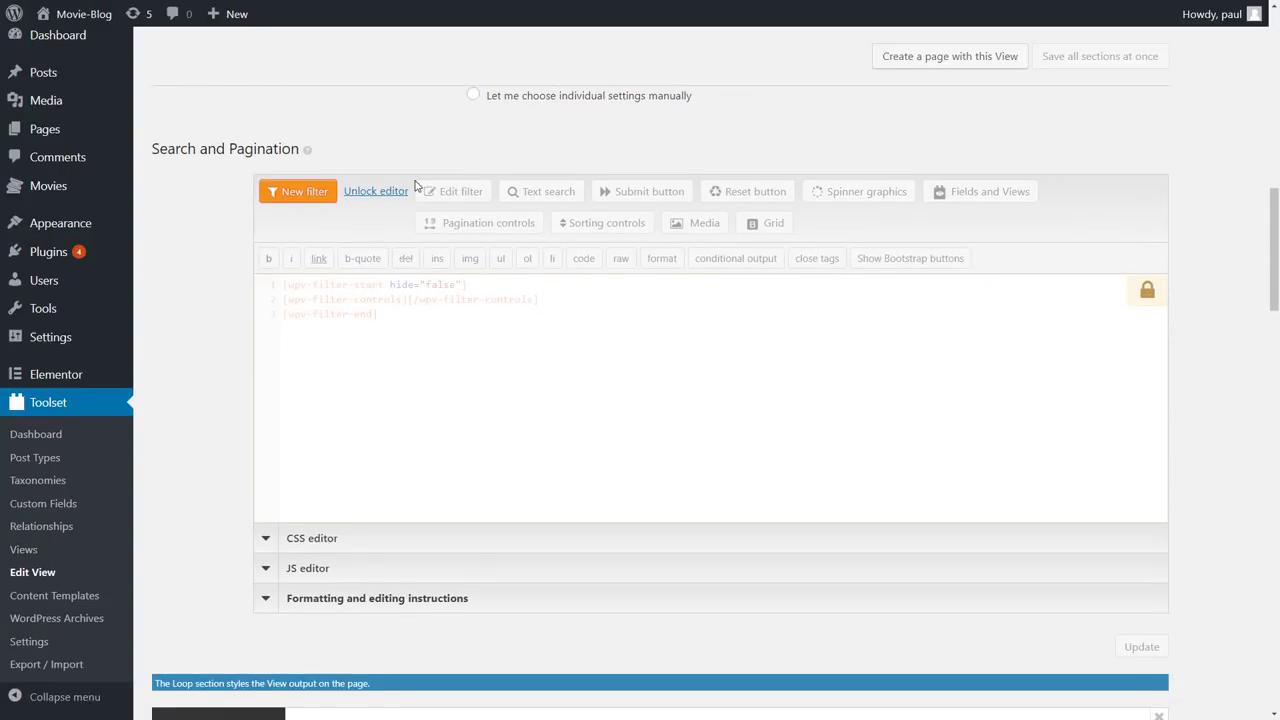
left_click(381, 197)
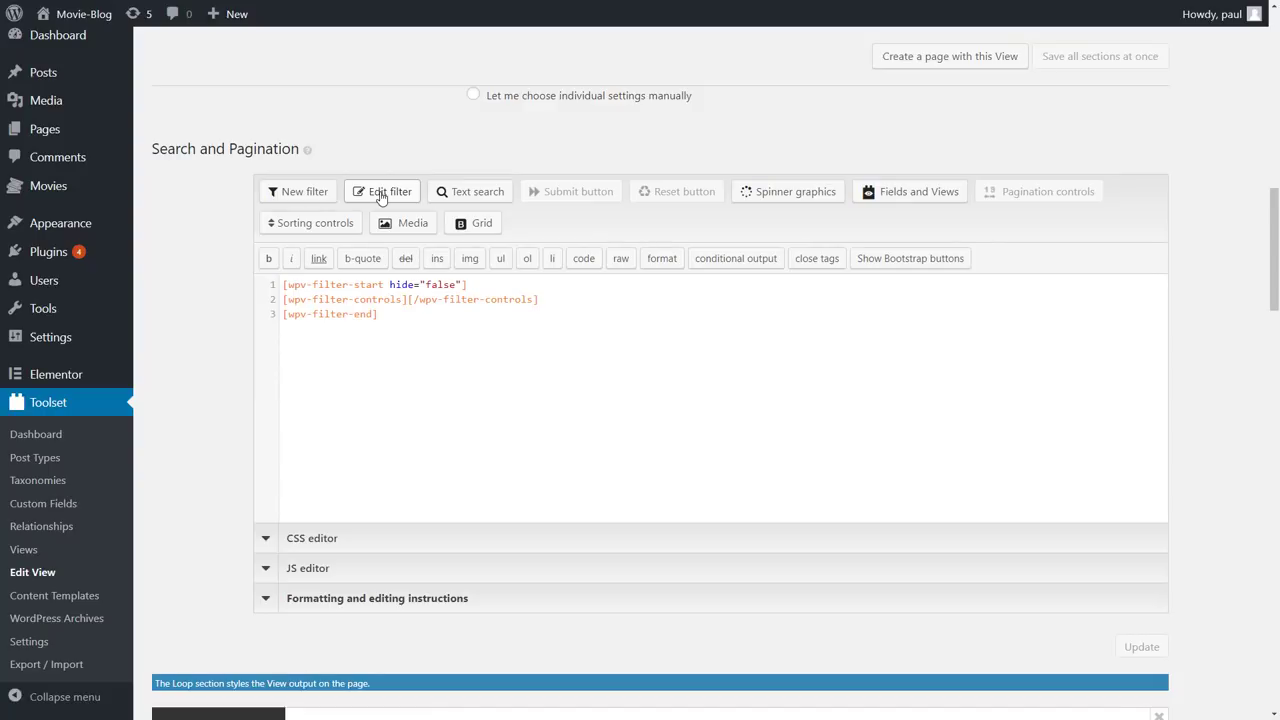
Insert a text search filter for just the post title, labelled "Search by title (Press enter to search)" with placeholder "Movie Title", and save the View
left_click(460, 195)
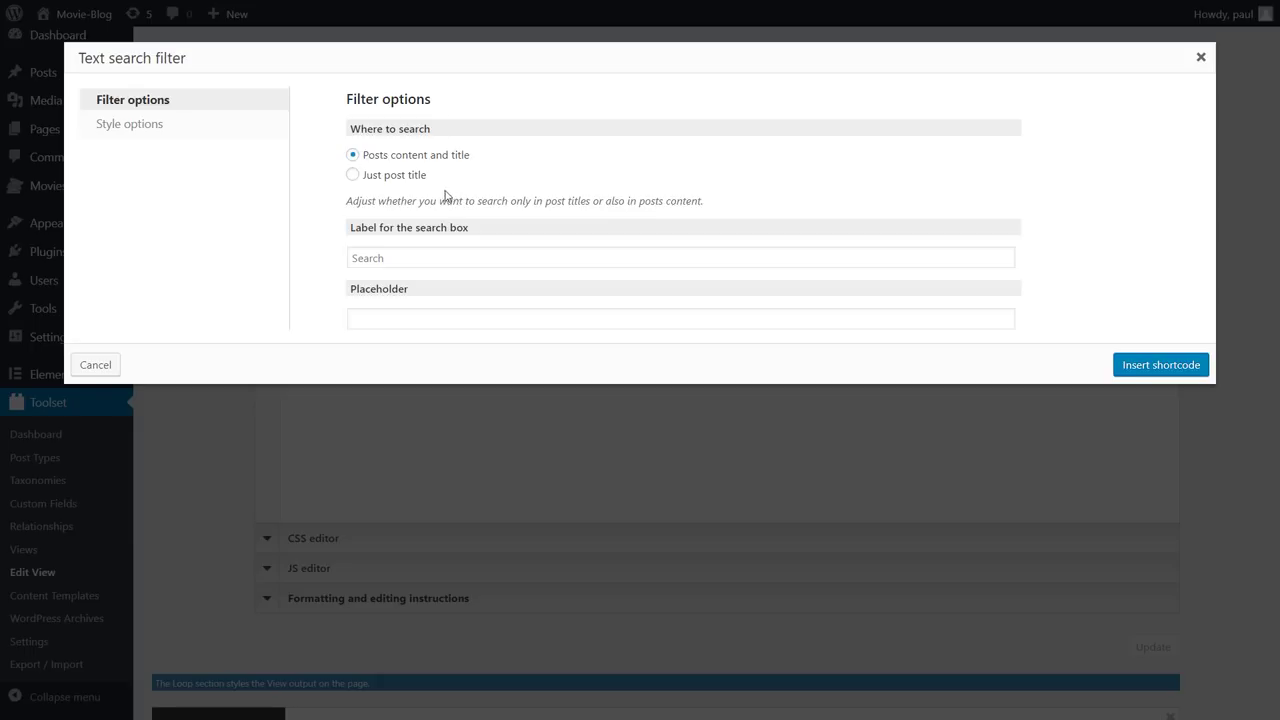
left_click(420, 178)
left_click(430, 257)
type("Search by title")
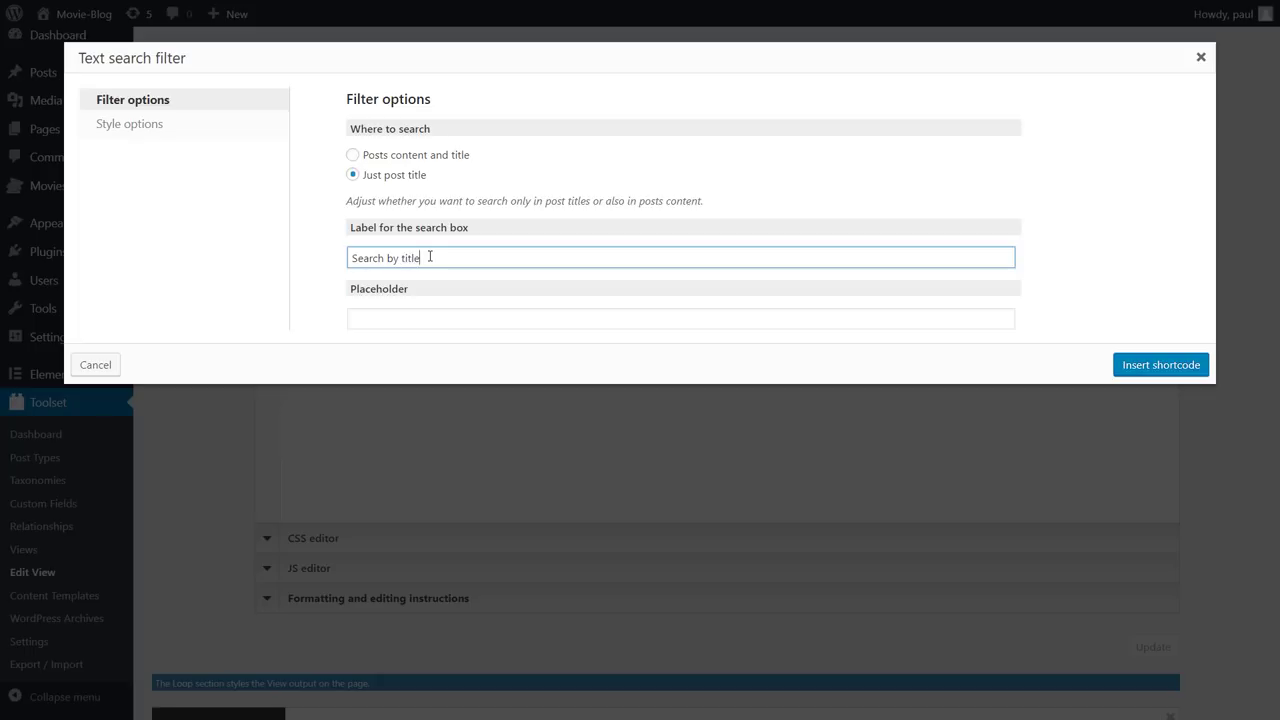
type(" (press enter to search)")
left_click(432, 315)
type("Movie Title")
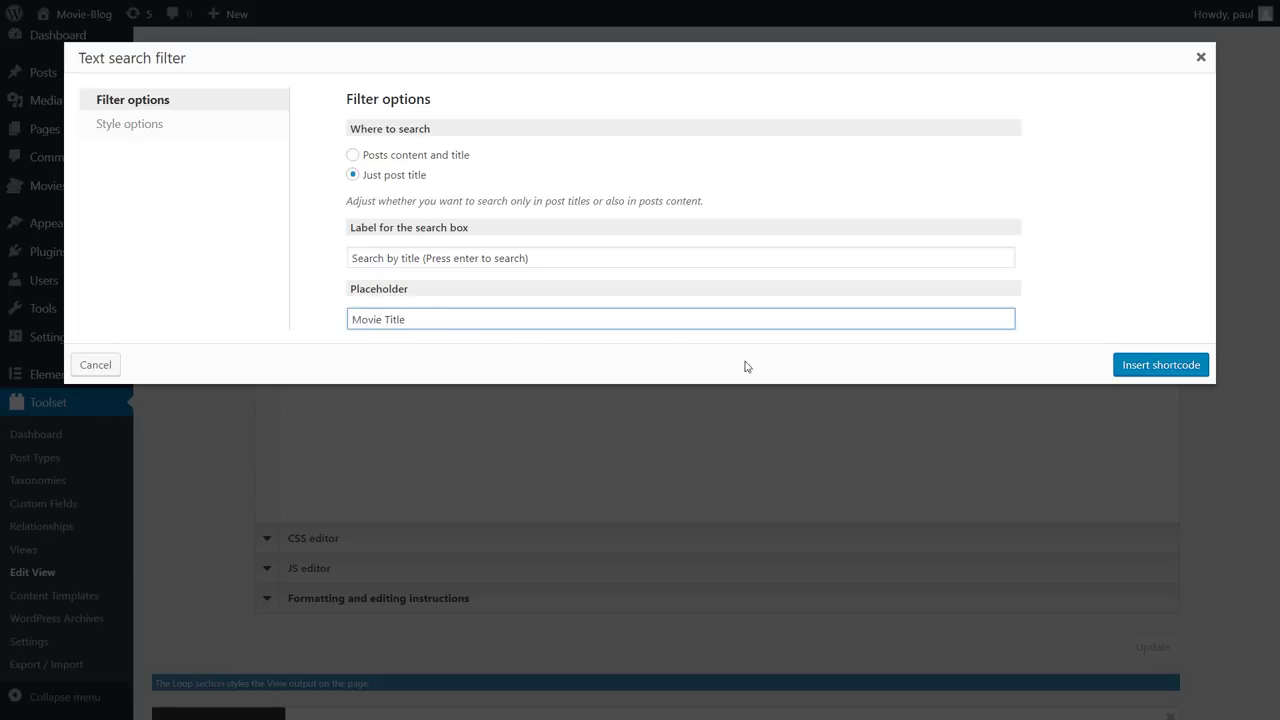
left_click(1148, 366)
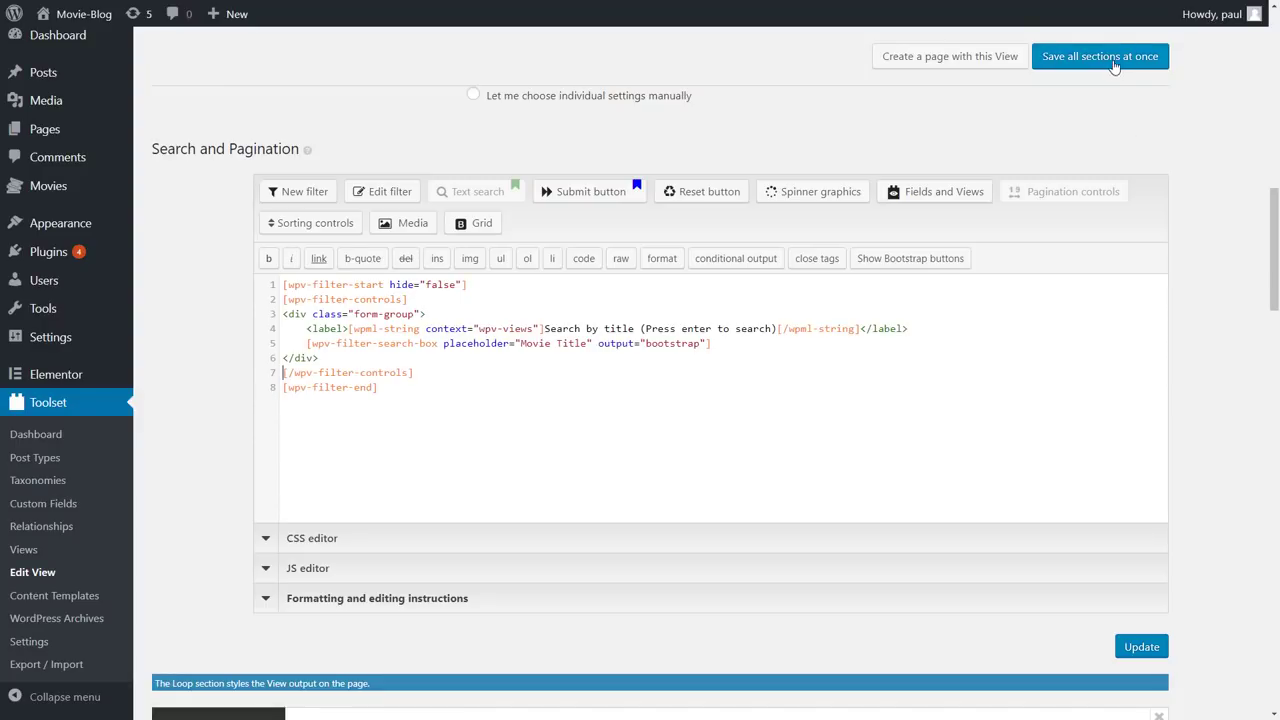
left_click(1112, 60)
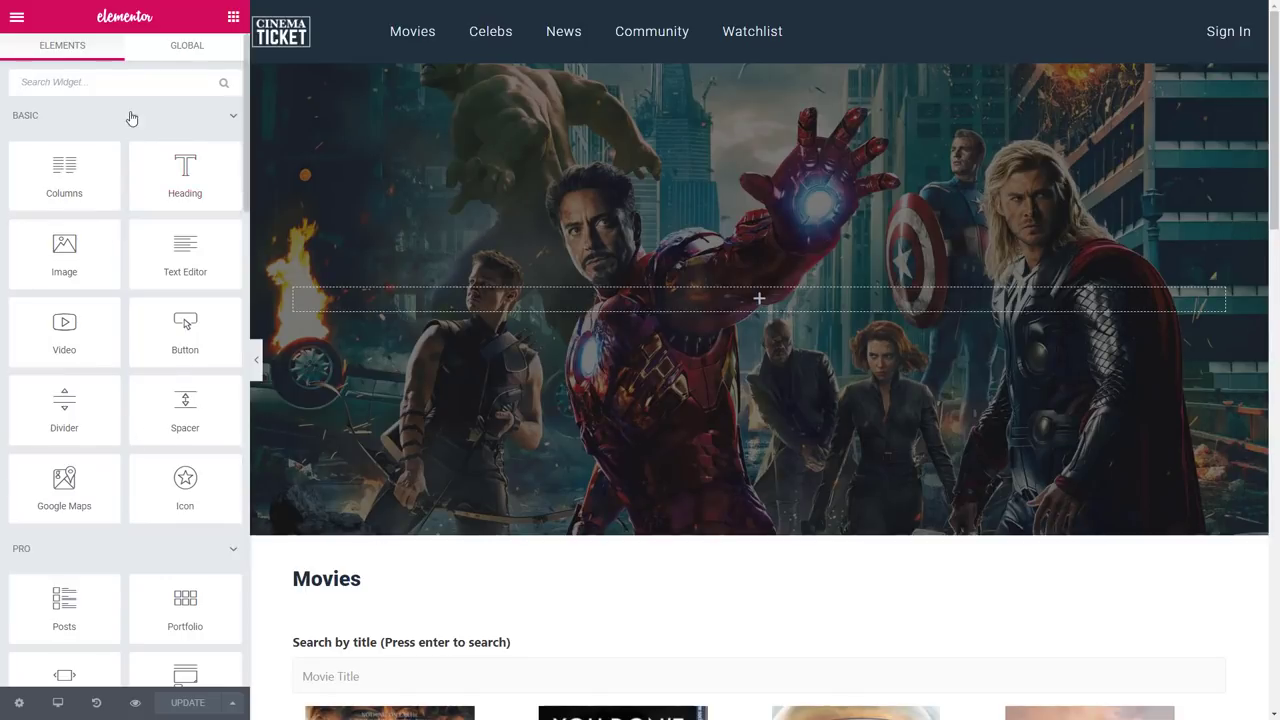
Back in the Elementor page editor, add a Toolset View widget to the hero banner section and make it display My Movie View
left_click(127, 82)
type("tools")
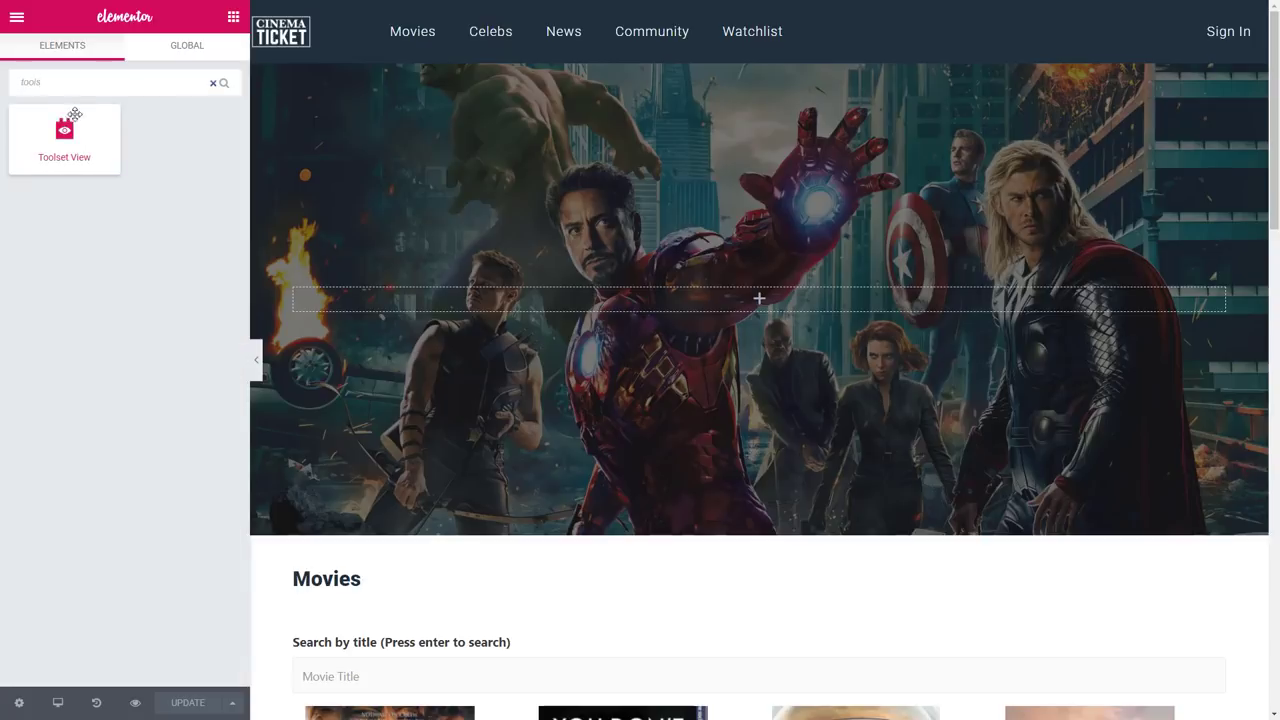
left_click_drag(64, 130, 680, 303)
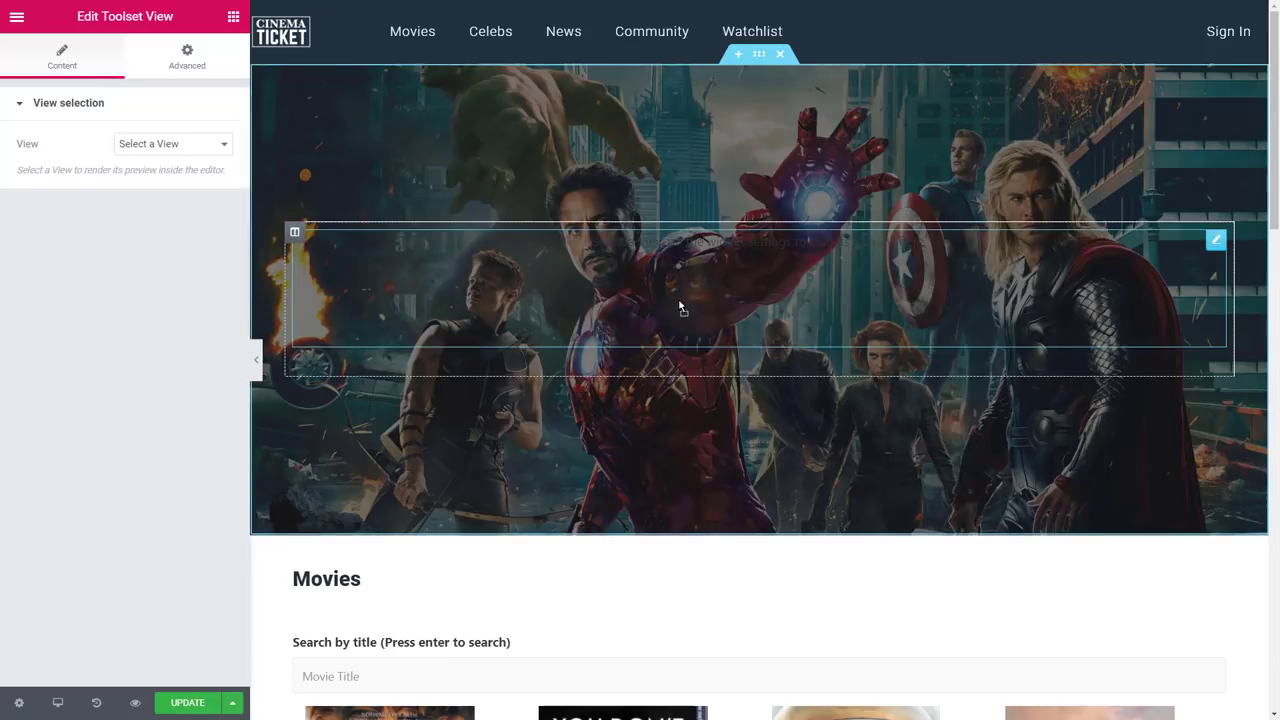
left_click(172, 143)
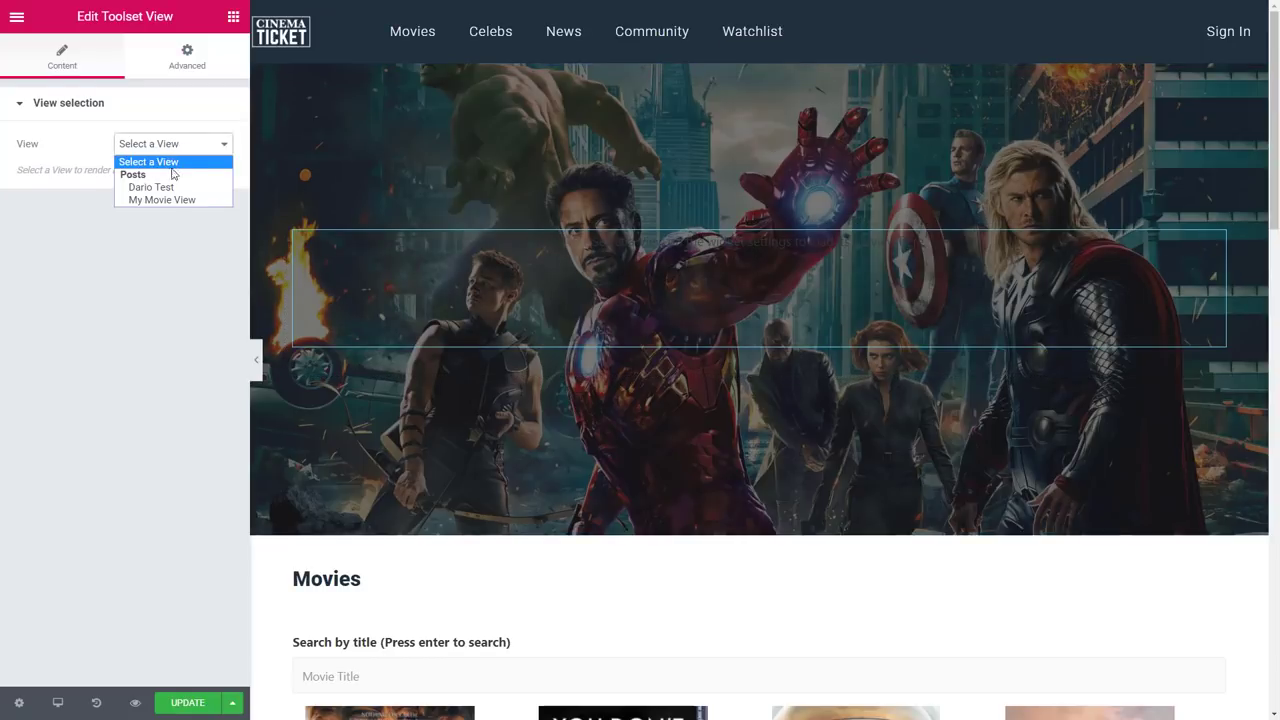
left_click(170, 201)
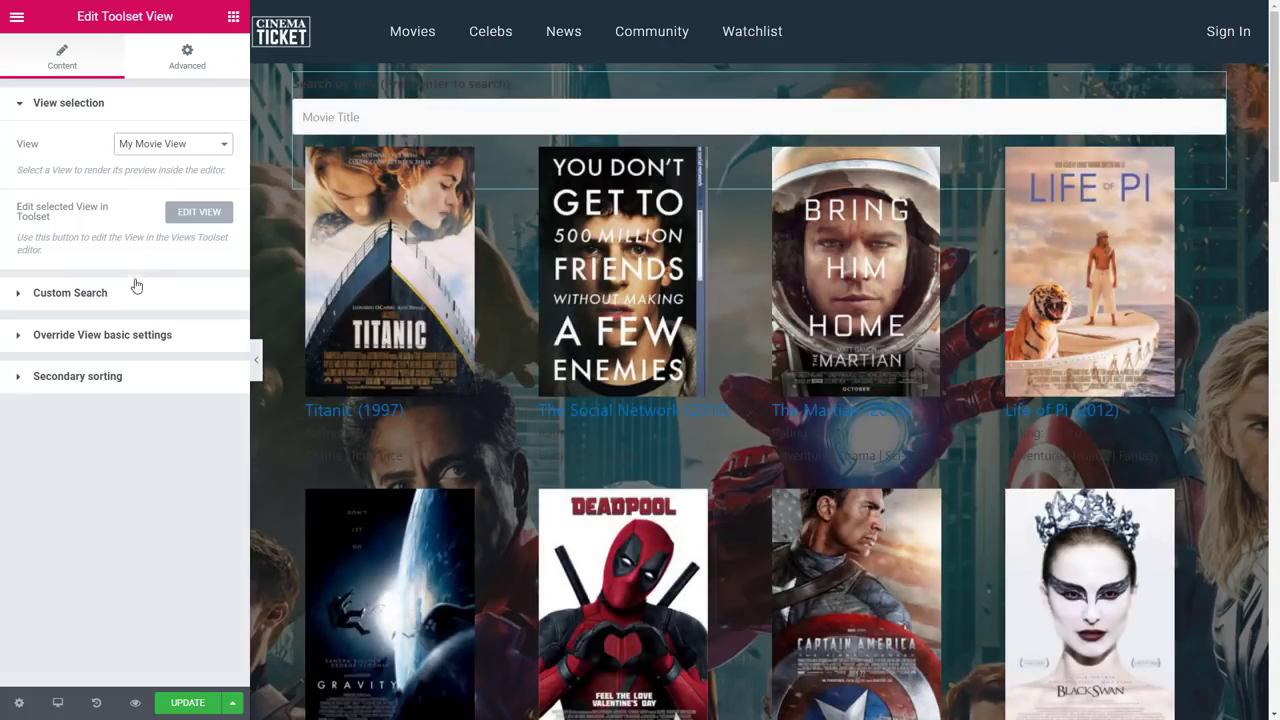
Set the banner widget's Custom Search to include only the search form
left_click(136, 290)
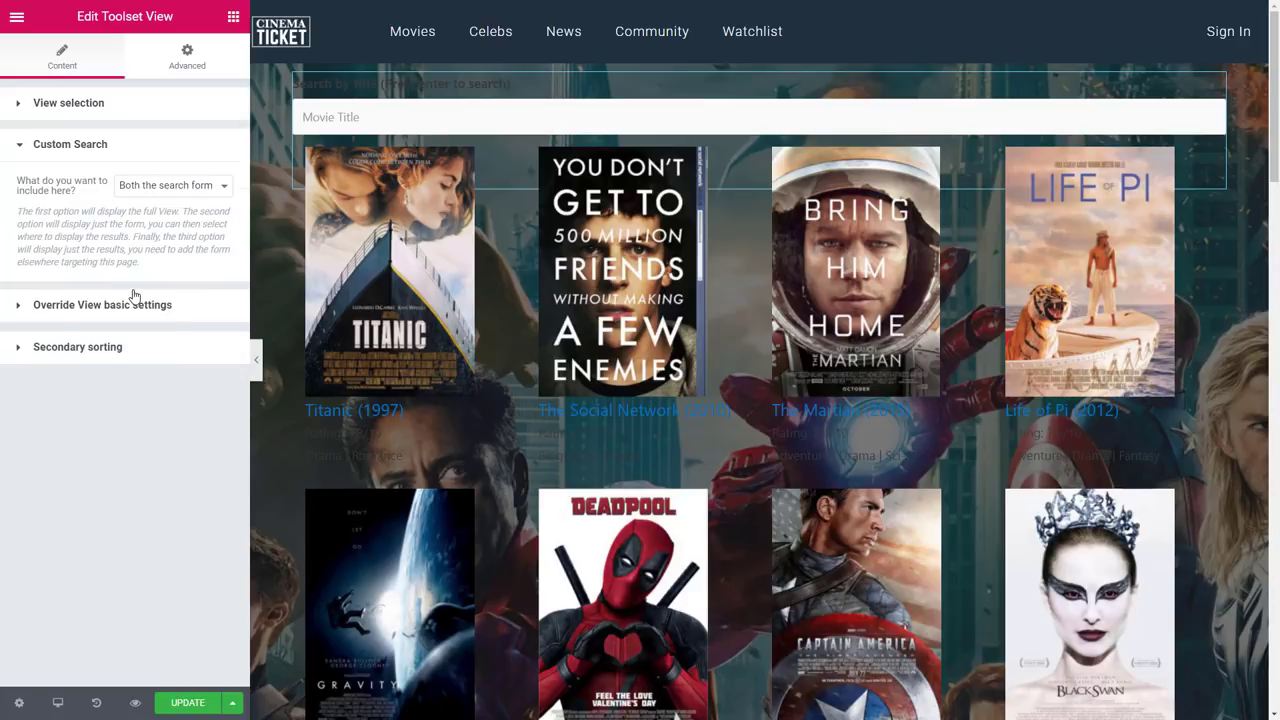
left_click(150, 186)
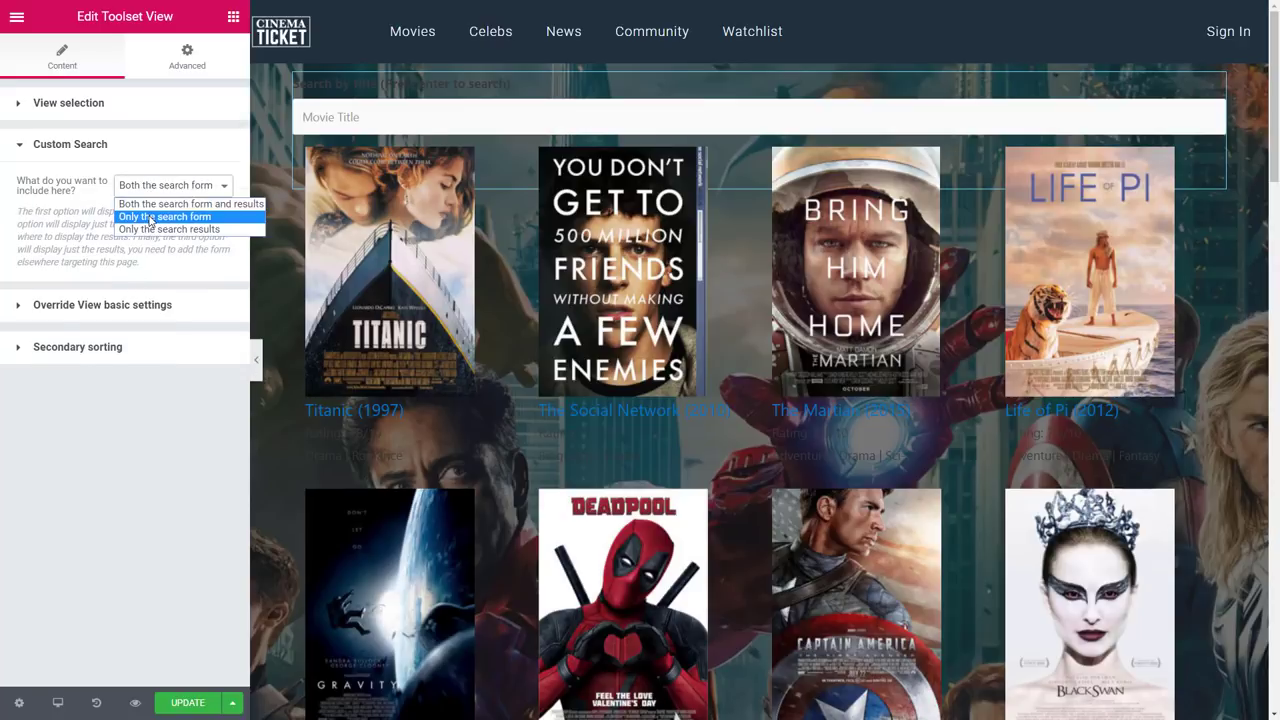
left_click(150, 217)
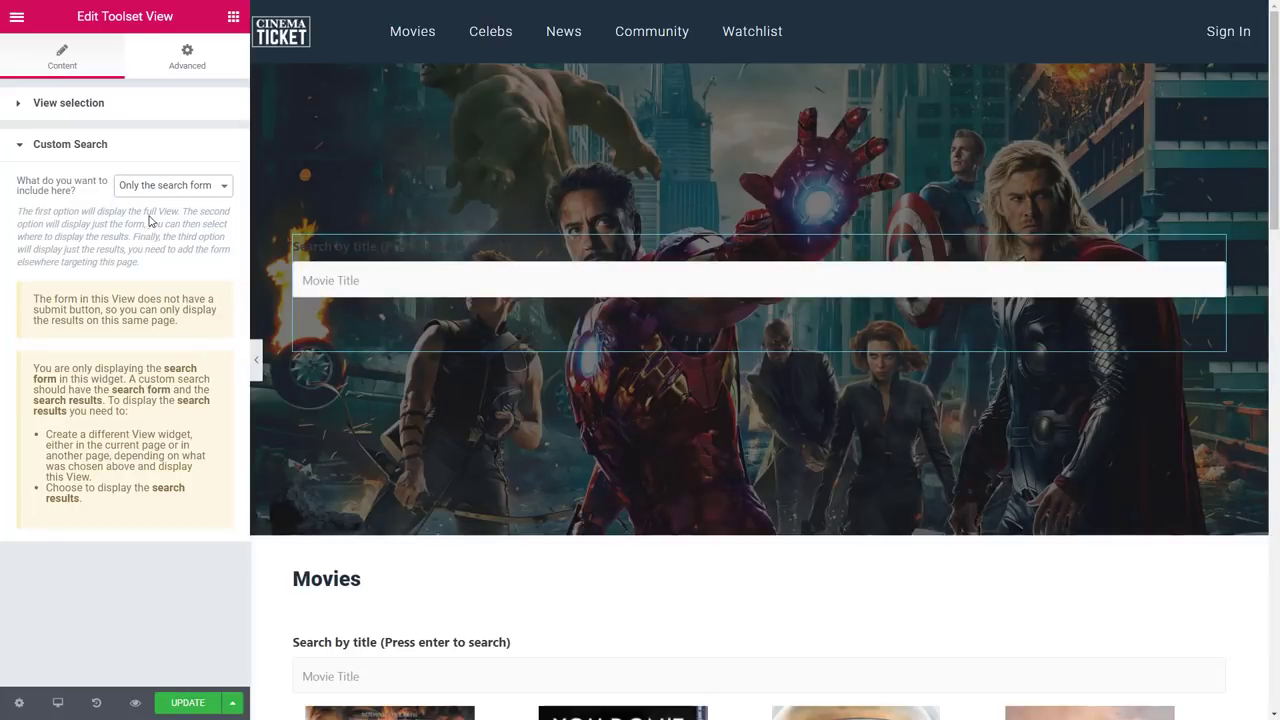
Delete the existing Toolset View widget that shows the movie grid below the Movies heading
scroll(600, 439, "down", 3)
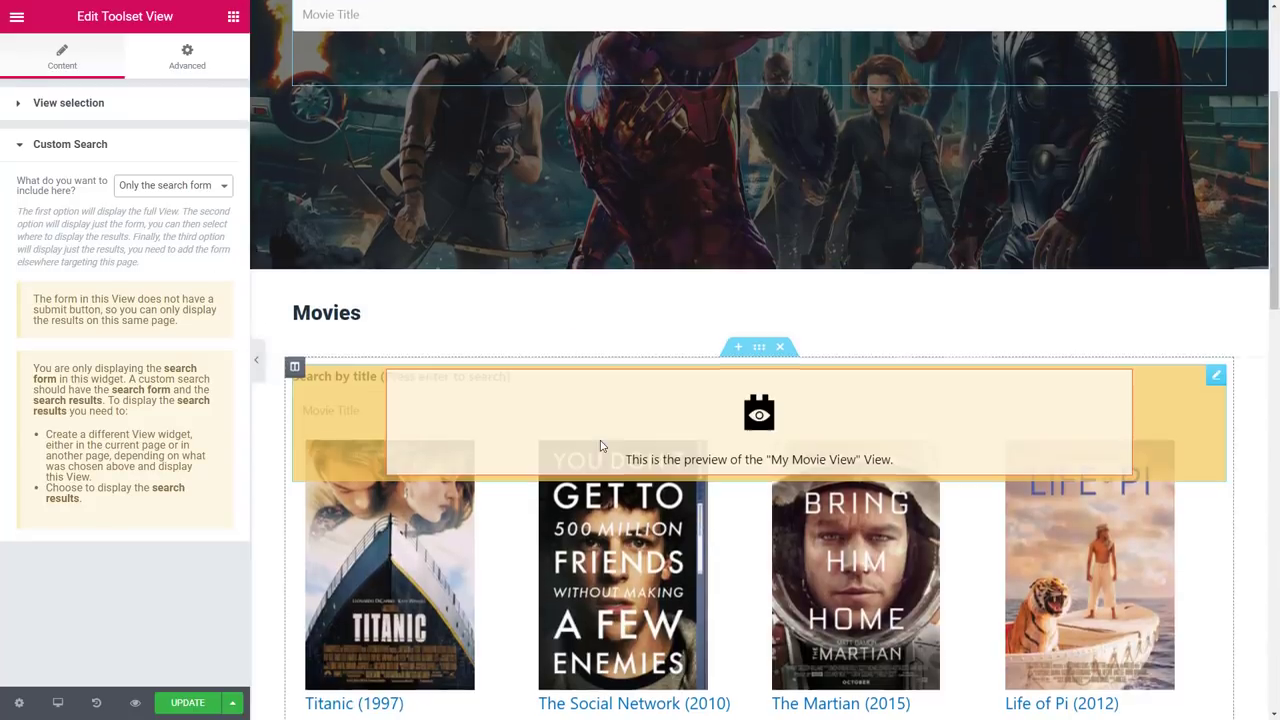
left_click(730, 320)
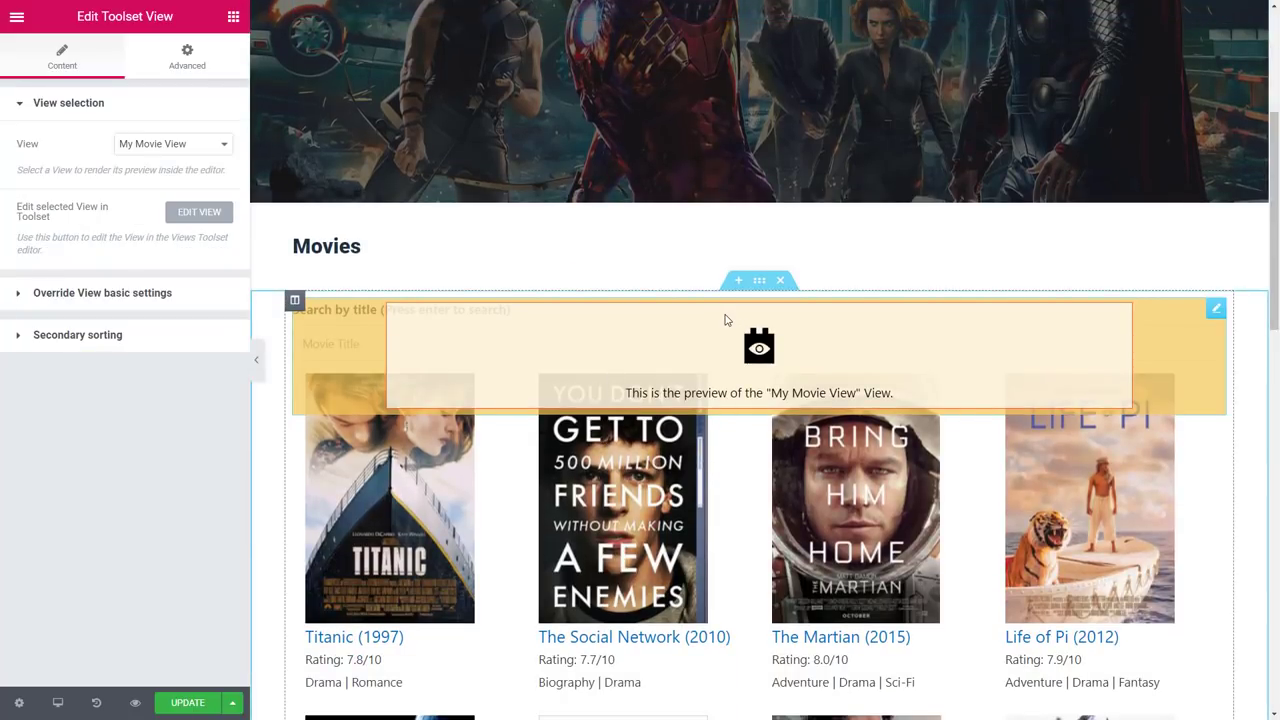
key("Delete")
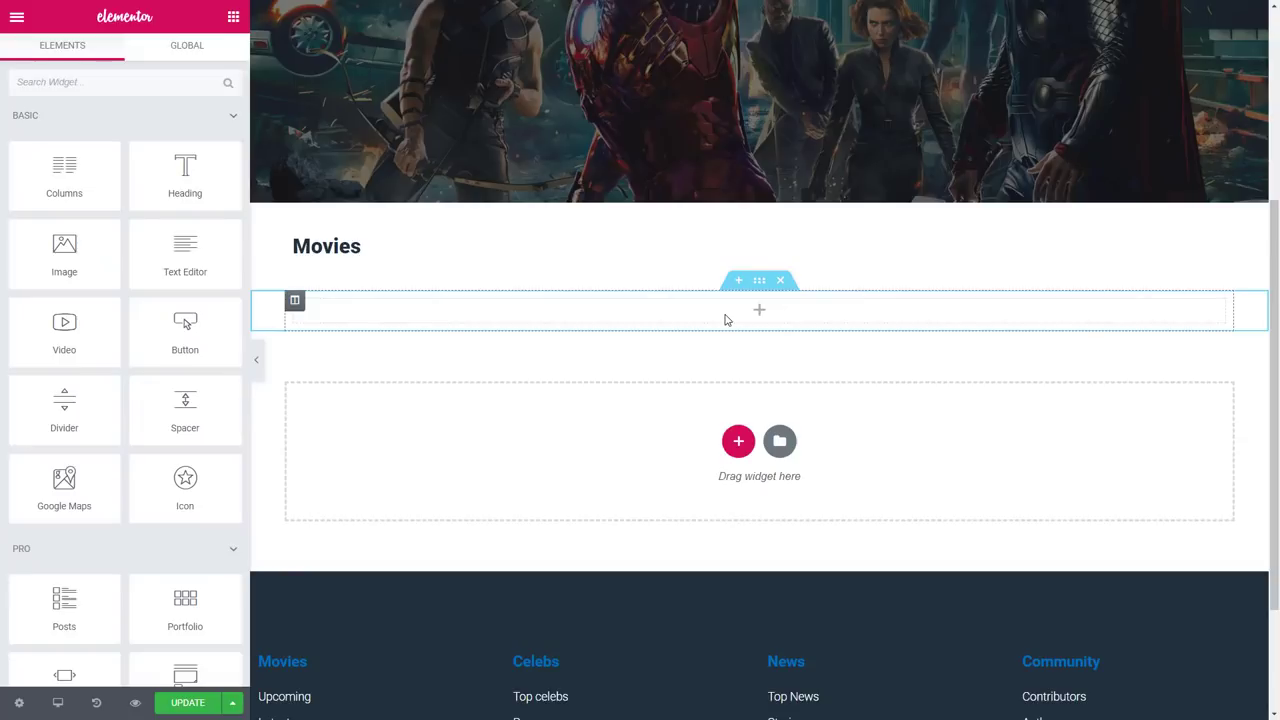
Add a new Toolset View widget to the empty section under the Movies heading and make it display My Movie View
left_click(122, 81)
type("t")
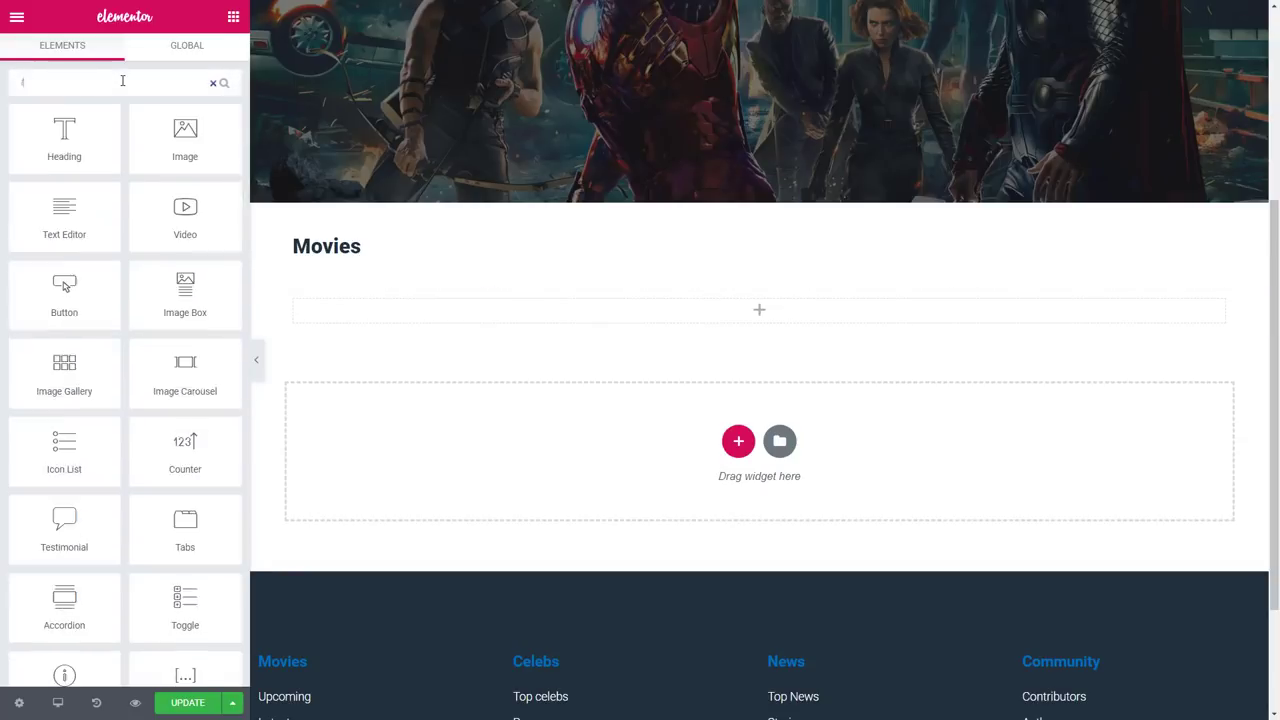
type("ool")
left_click_drag(72, 130, 709, 314)
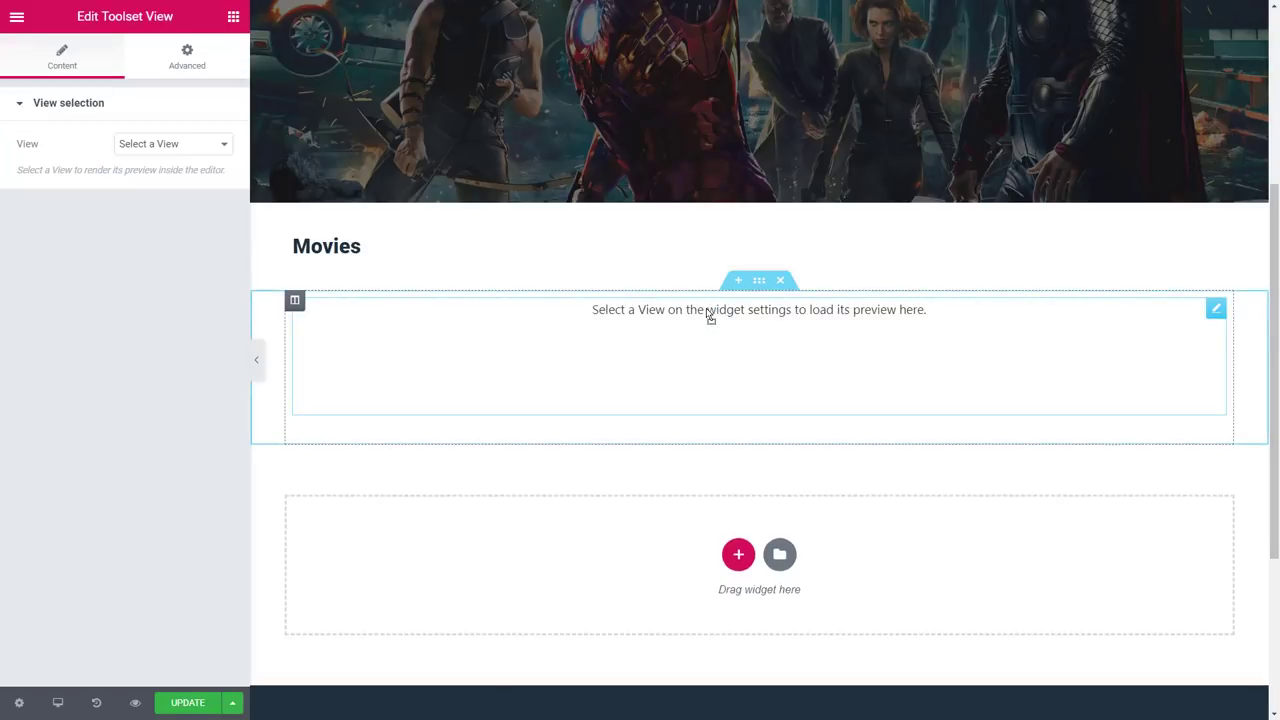
left_click(157, 144)
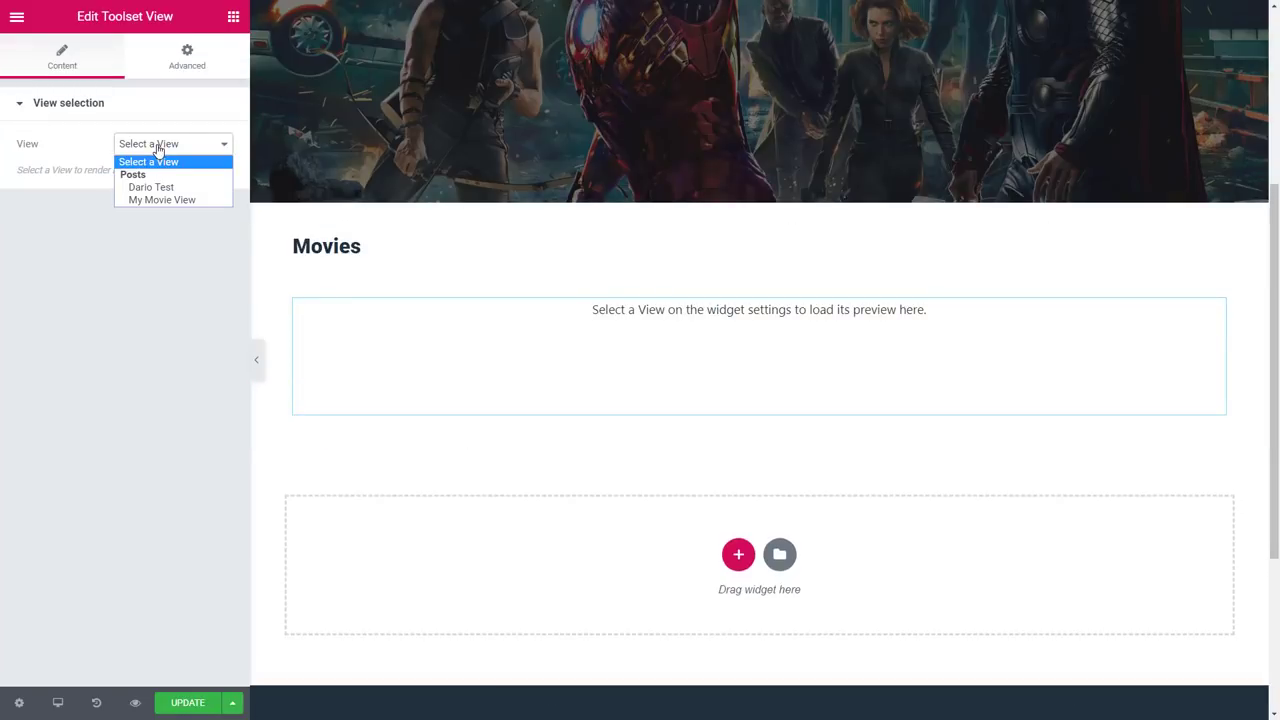
left_click(157, 199)
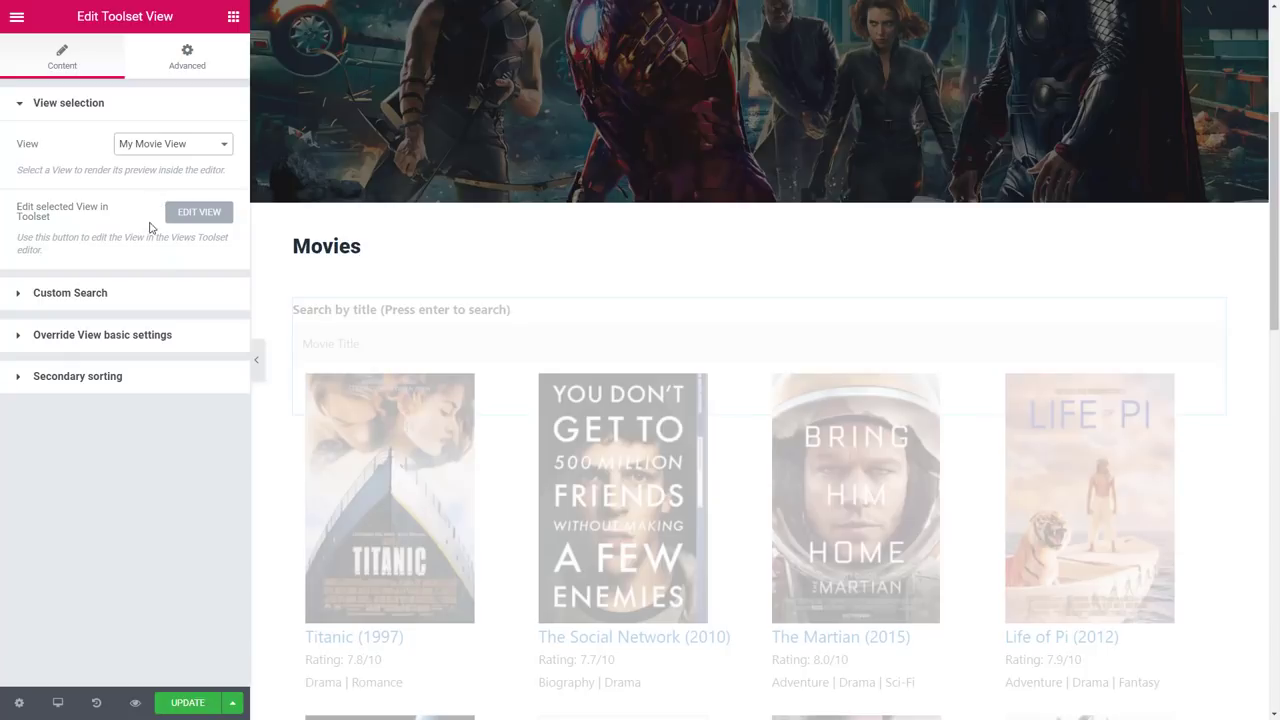
Set the Custom Search of the widget under the Movies heading to include only the search results
left_click(135, 291)
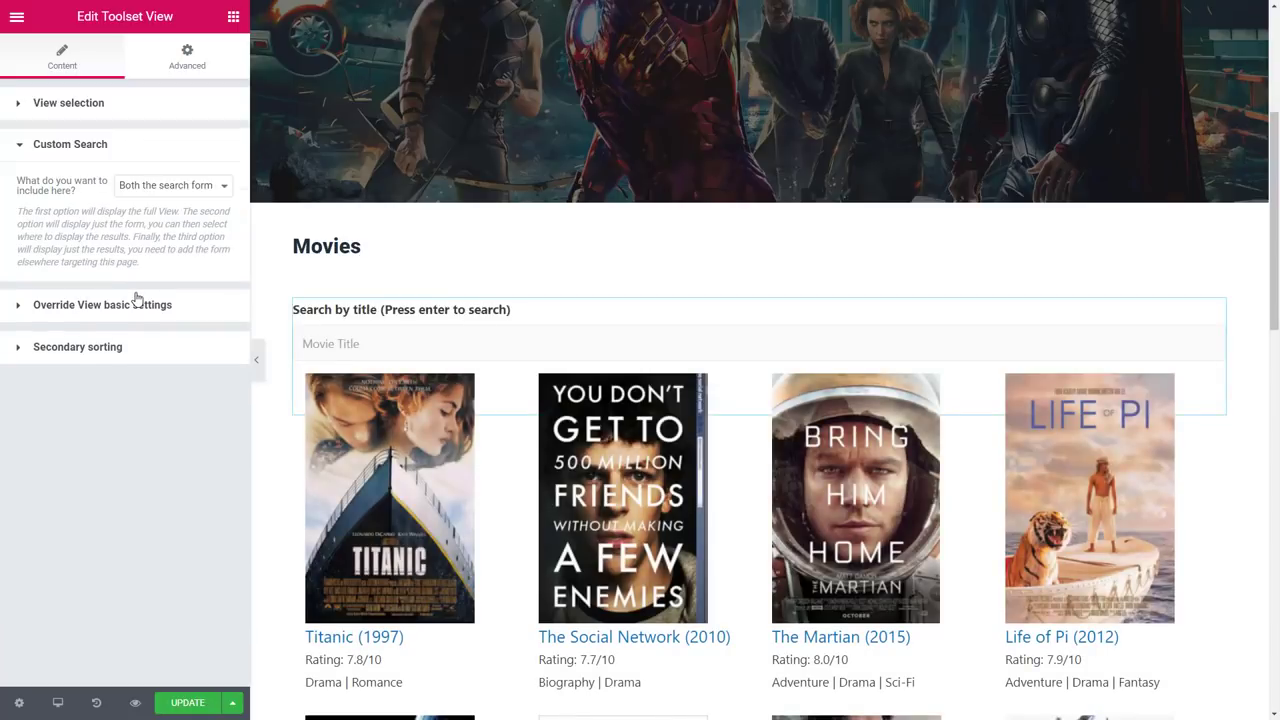
left_click(141, 189)
left_click(150, 229)
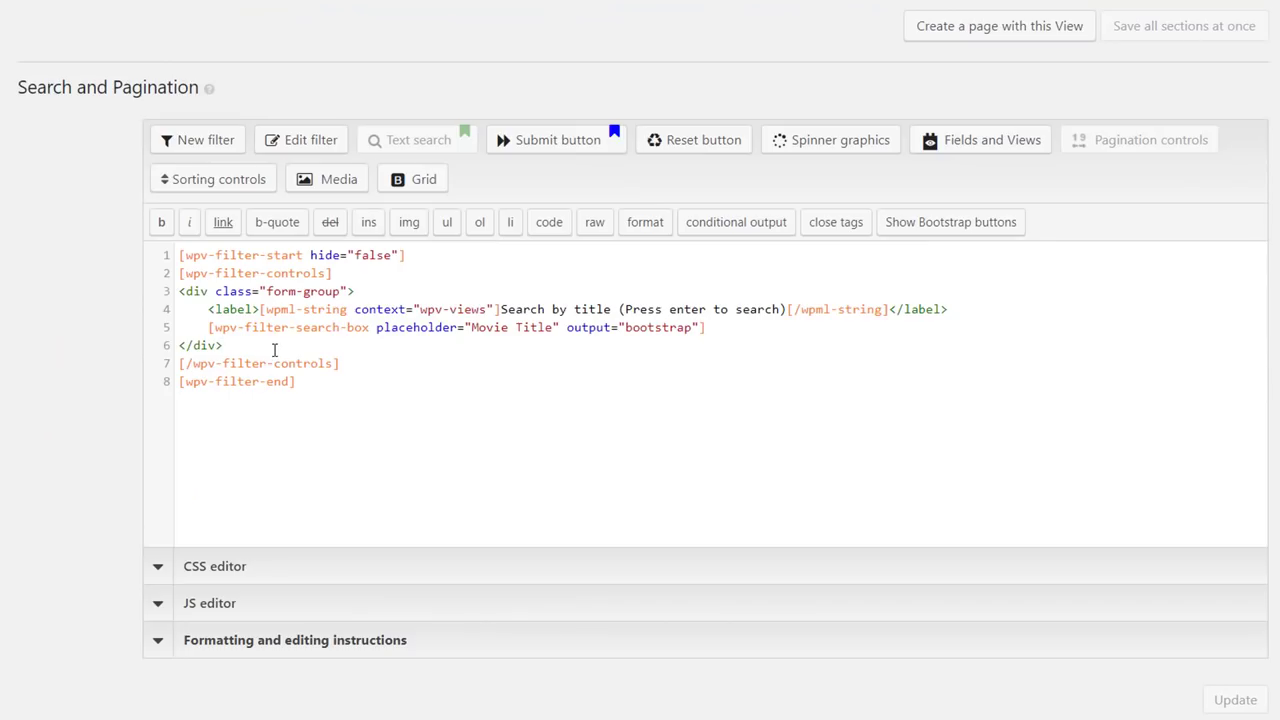
In the View's Search and Pagination editor, insert a Bootstrap grid of 4 even columns below the title search form group
left_click(274, 350)
key("Return")
key("Return")
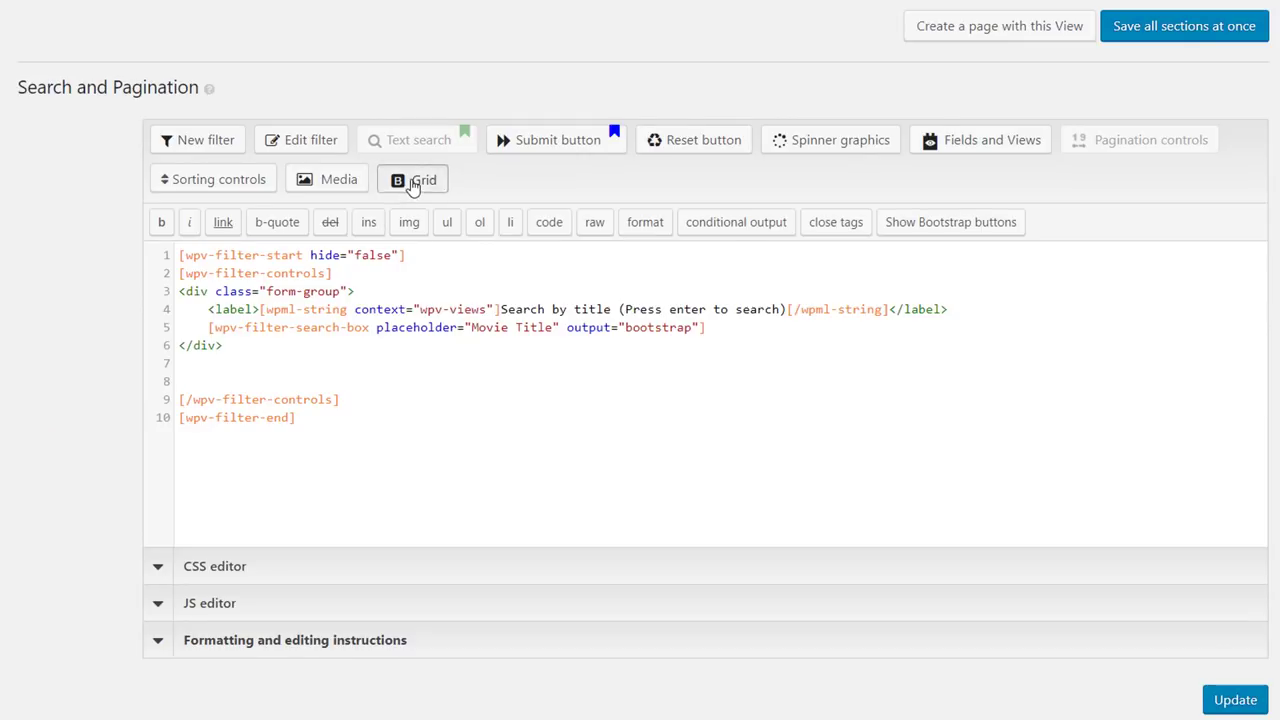
left_click(411, 184)
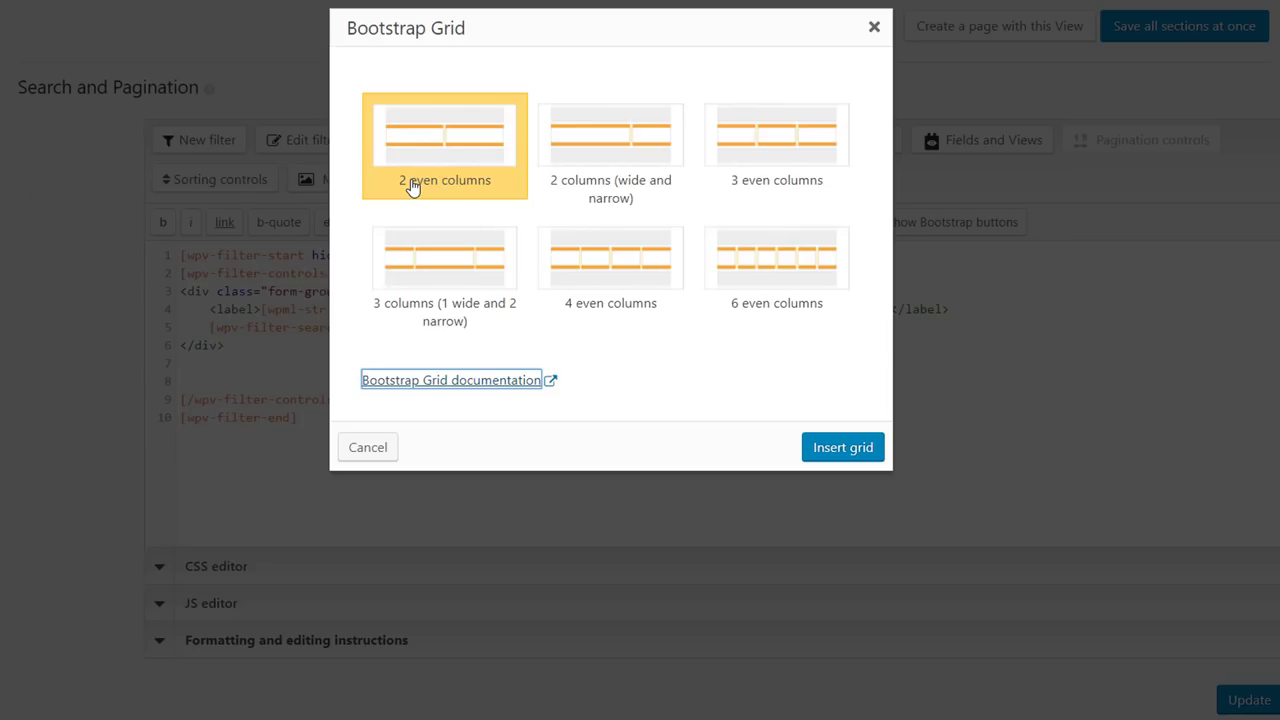
left_click(608, 262)
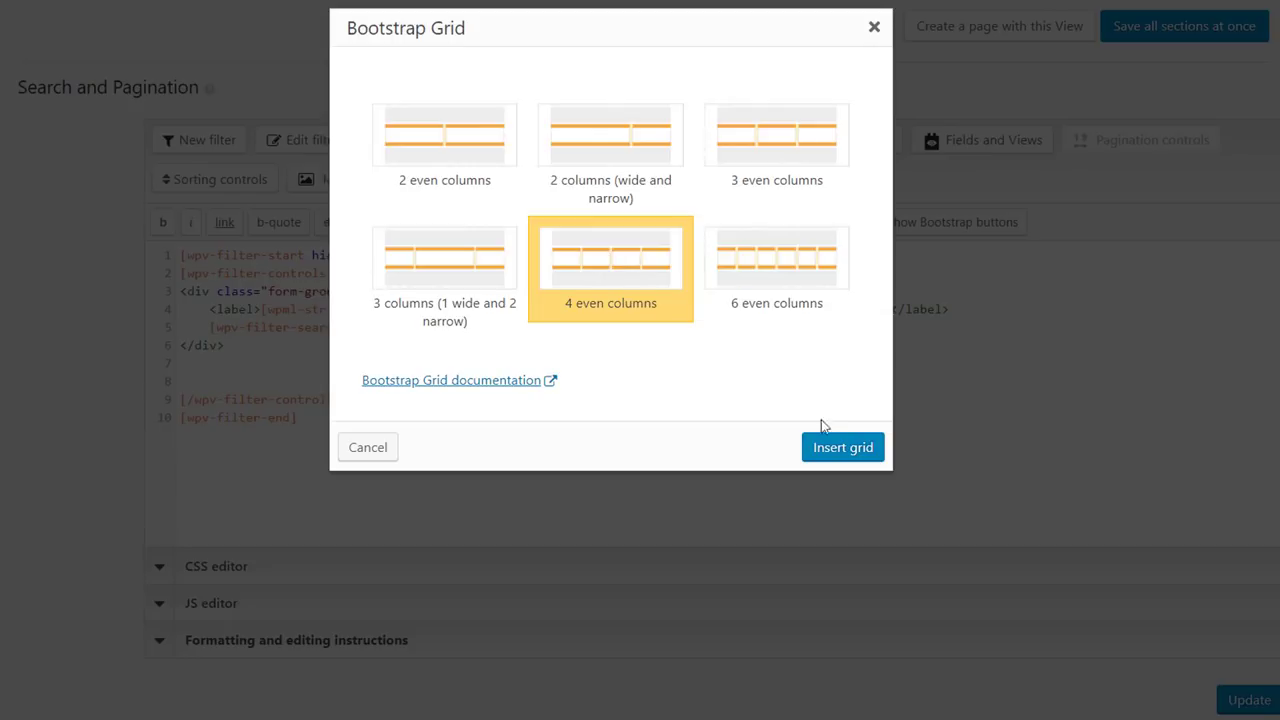
left_click(840, 449)
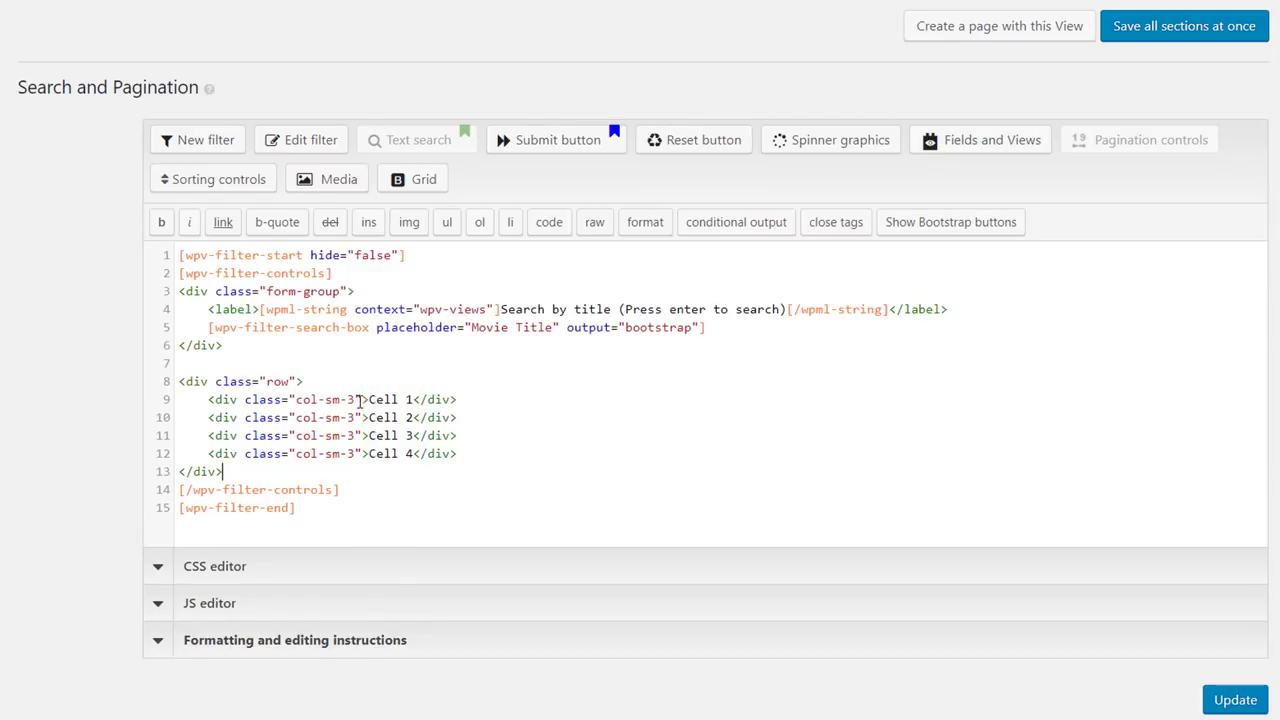
Replace the Cell 1 placeholder with a Movie Genres dropdown filter using default label "All" and format %%NAME%%
left_click_drag(368, 399, 415, 403)
key("BackSpace")
left_click(211, 146)
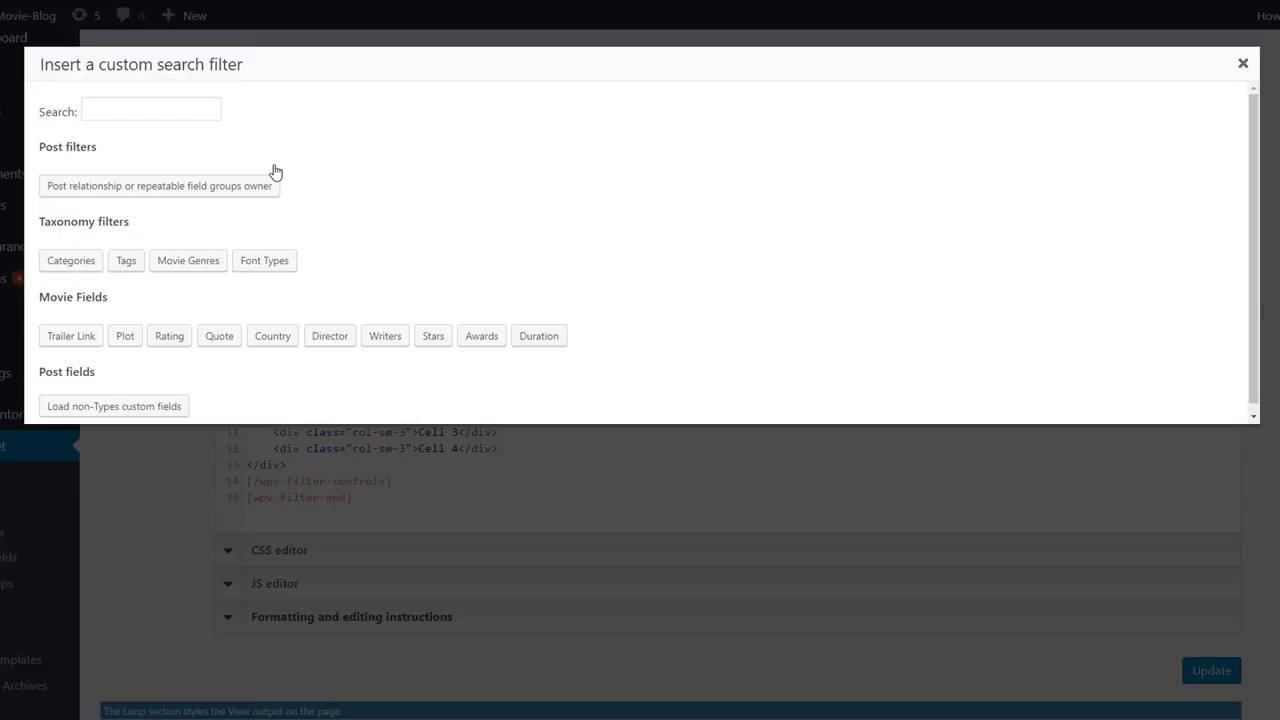
left_click(190, 262)
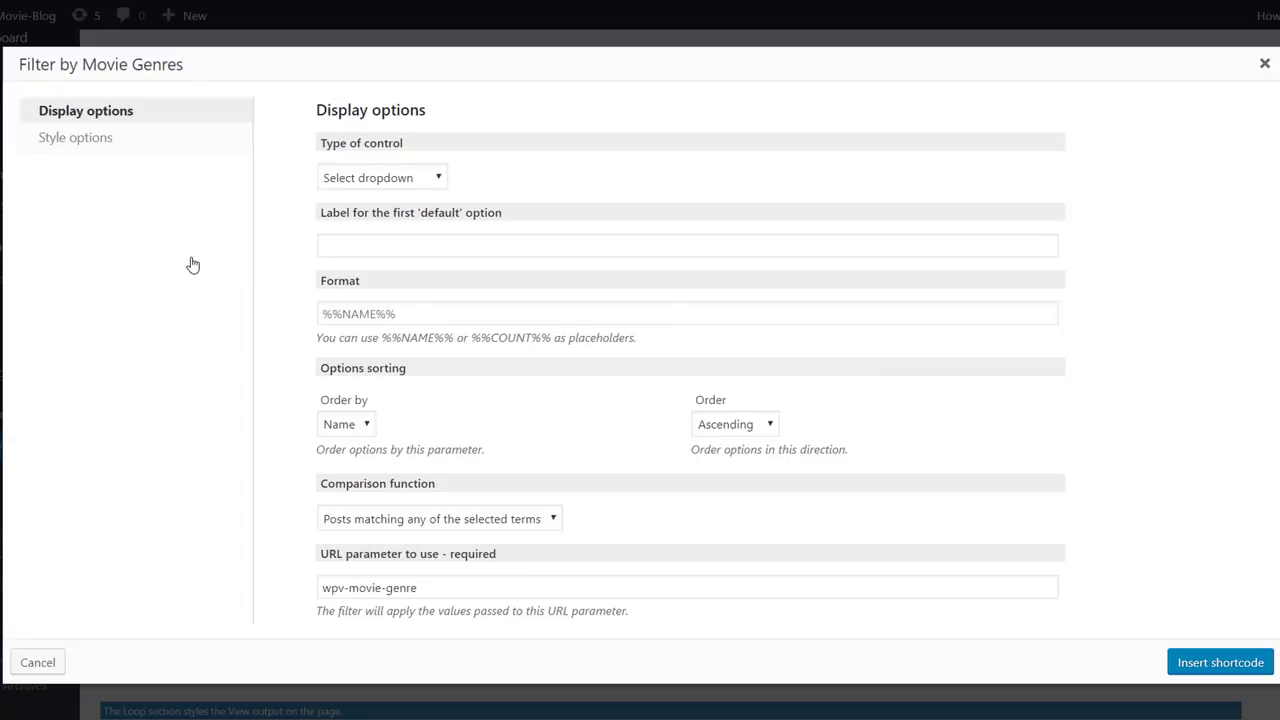
left_click(358, 255)
type("All")
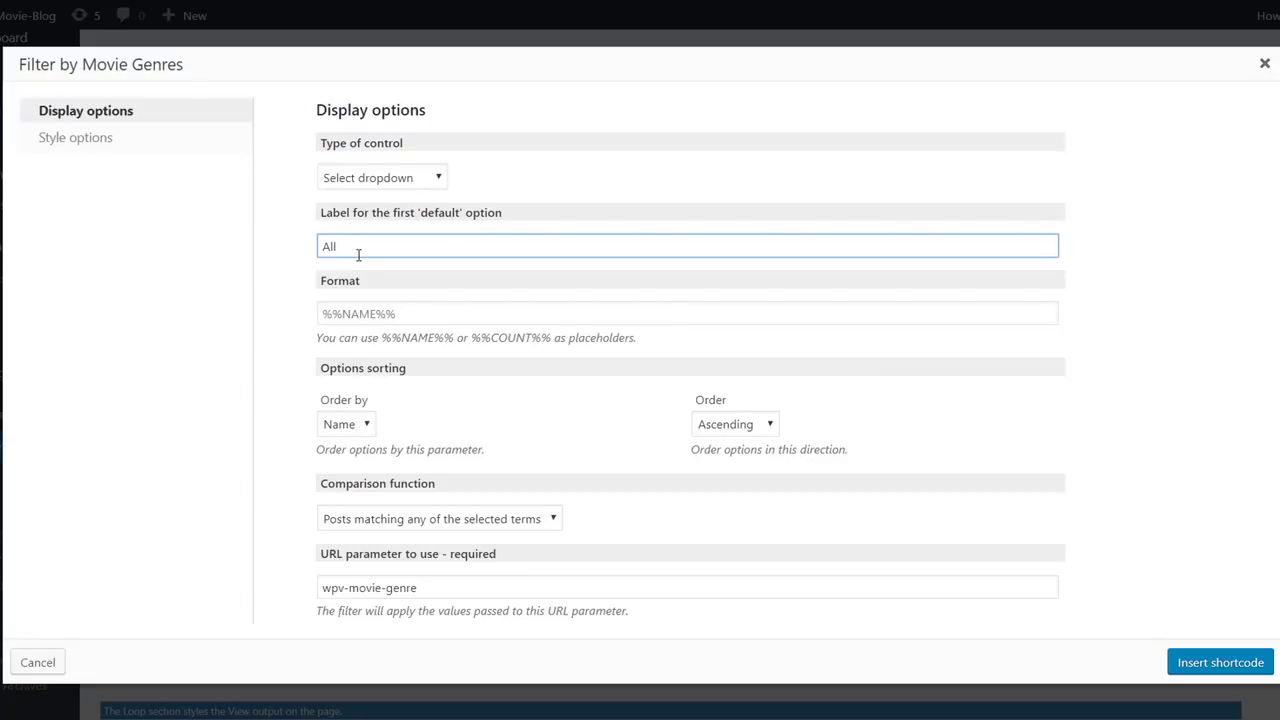
left_click(395, 310)
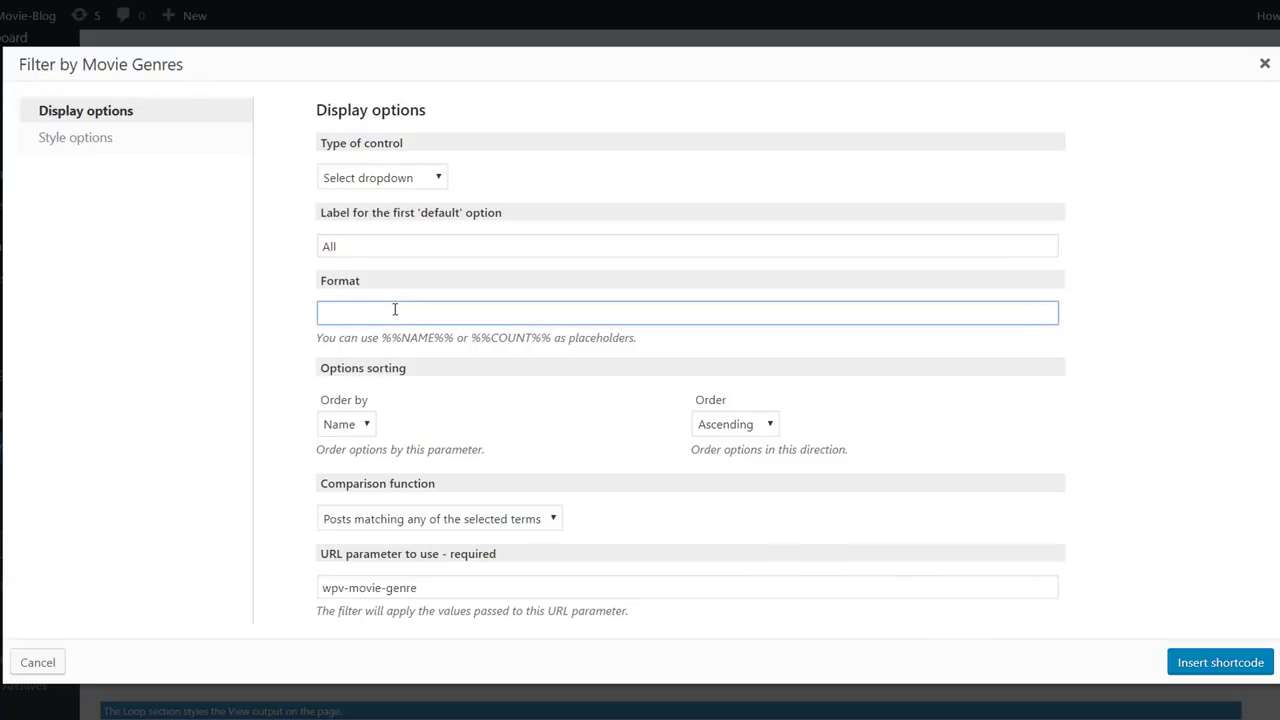
type("%%NAME%%")
left_click(1205, 664)
Replace the Cell 2 placeholder with a Country filter as a select dropdown, default label "All Countries" and format %%NAME%%
scroll(574, 466, "down", 1)
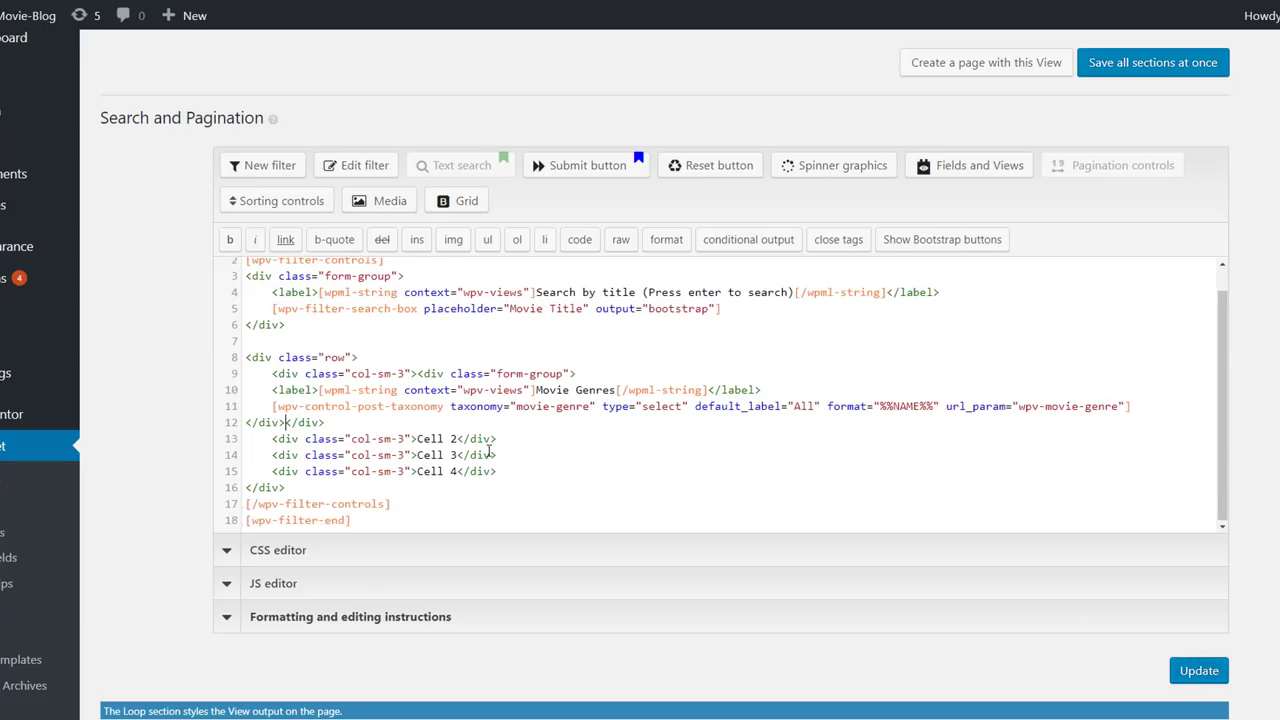
left_click_drag(417, 440, 455, 438)
key("BackSpace")
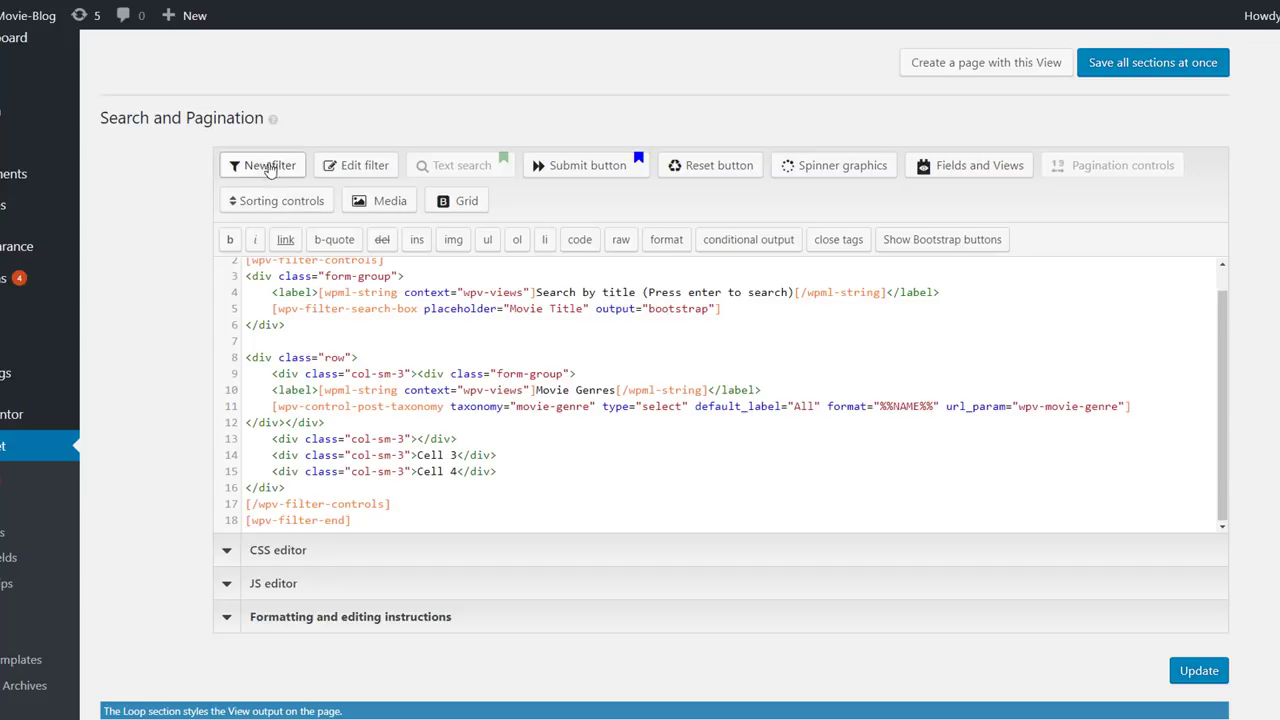
left_click(268, 166)
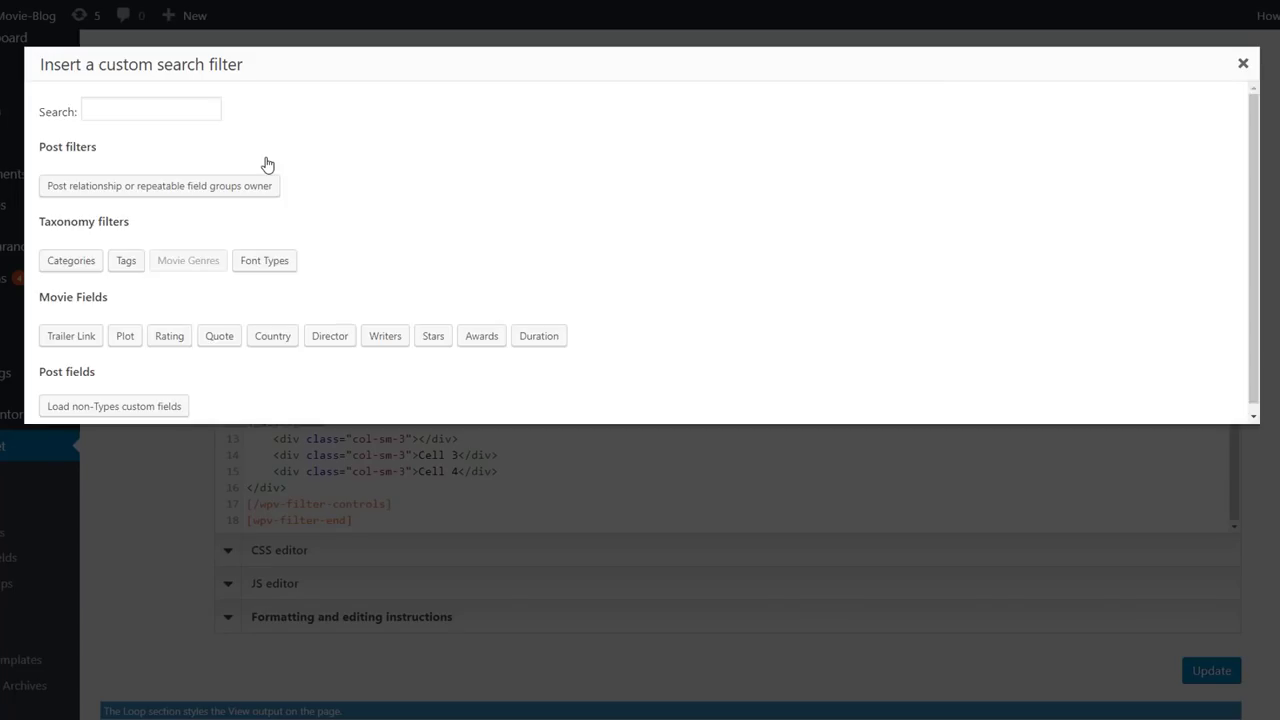
left_click(273, 338)
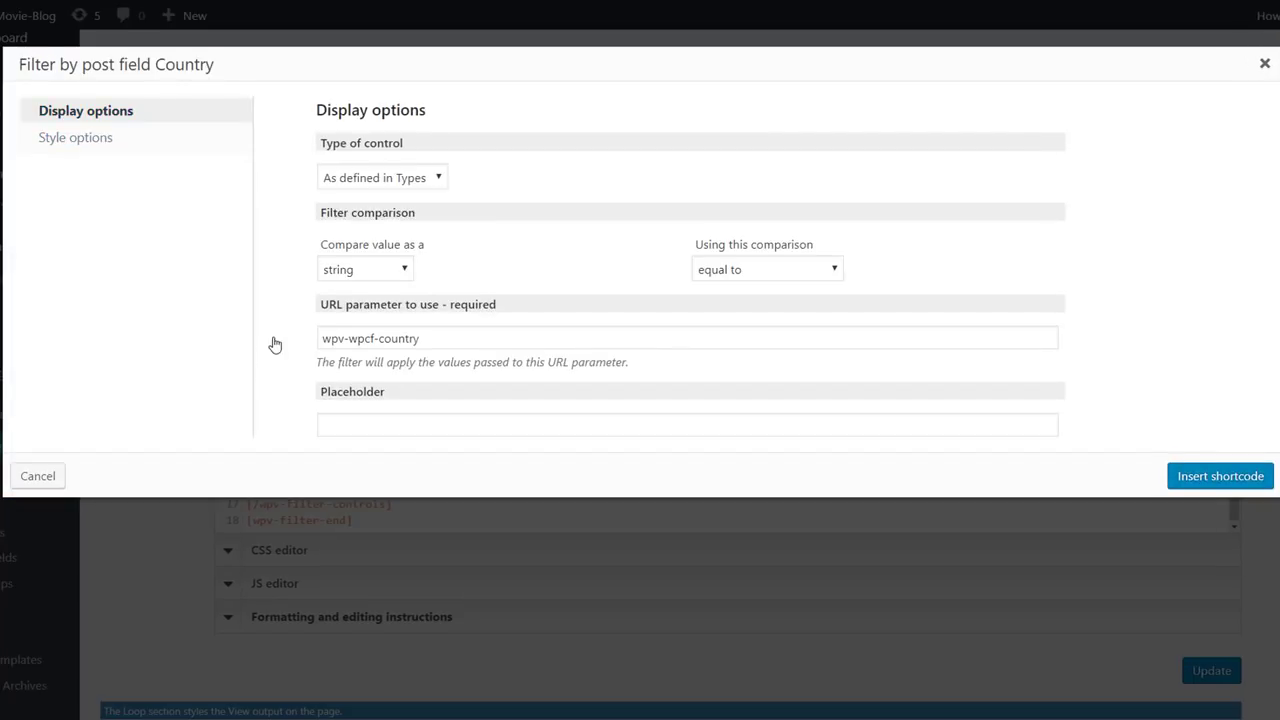
left_click(401, 181)
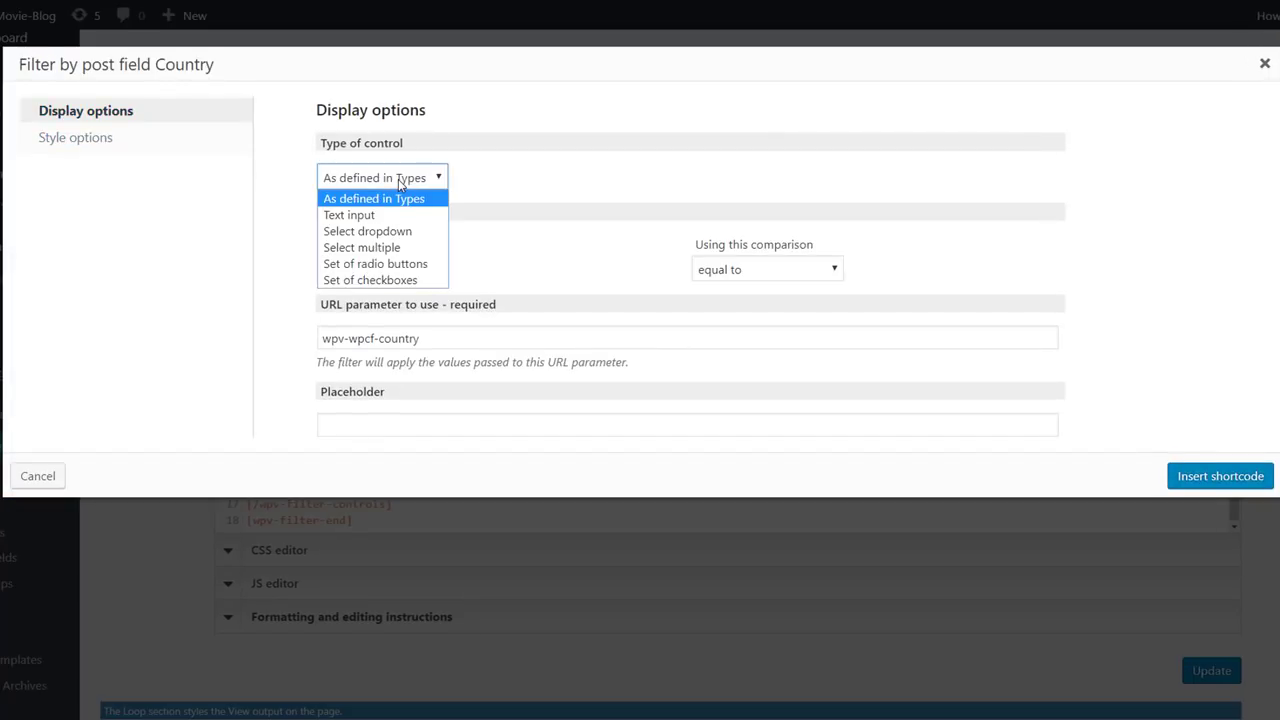
left_click(378, 231)
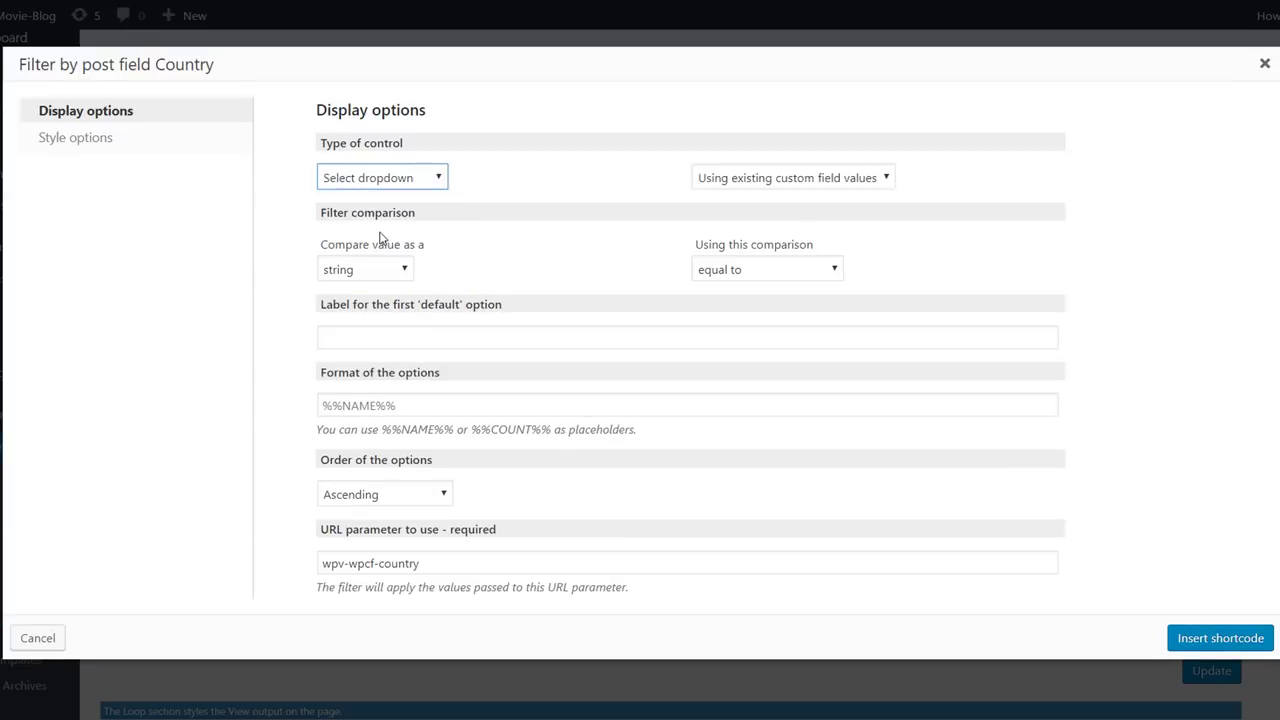
left_click(386, 338)
type("All Countries")
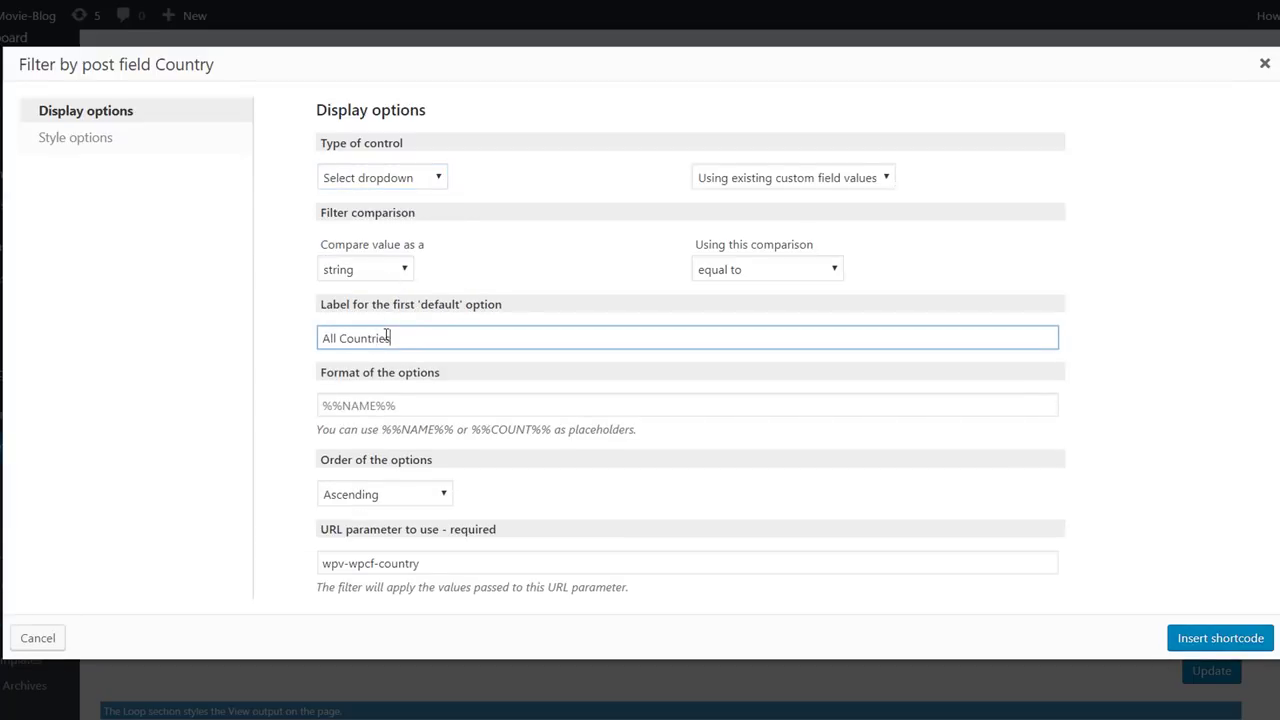
left_click(391, 405)
type("%%NAME%%")
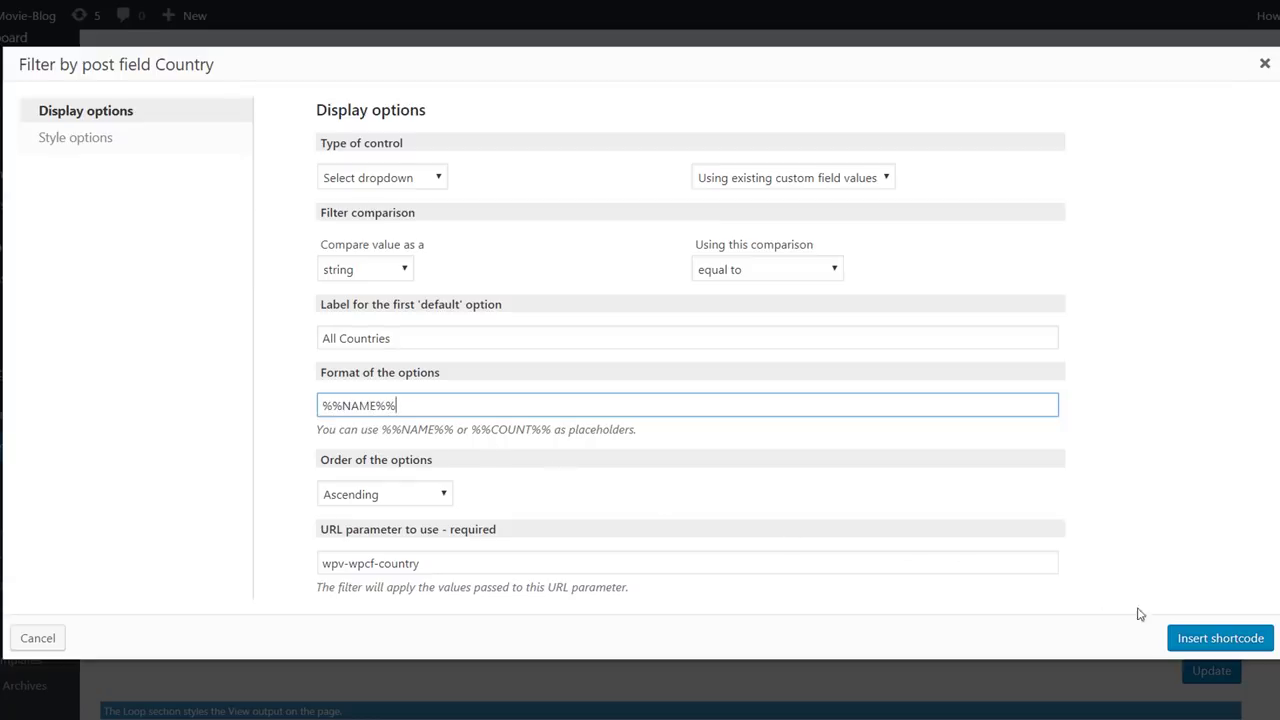
left_click(1207, 640)
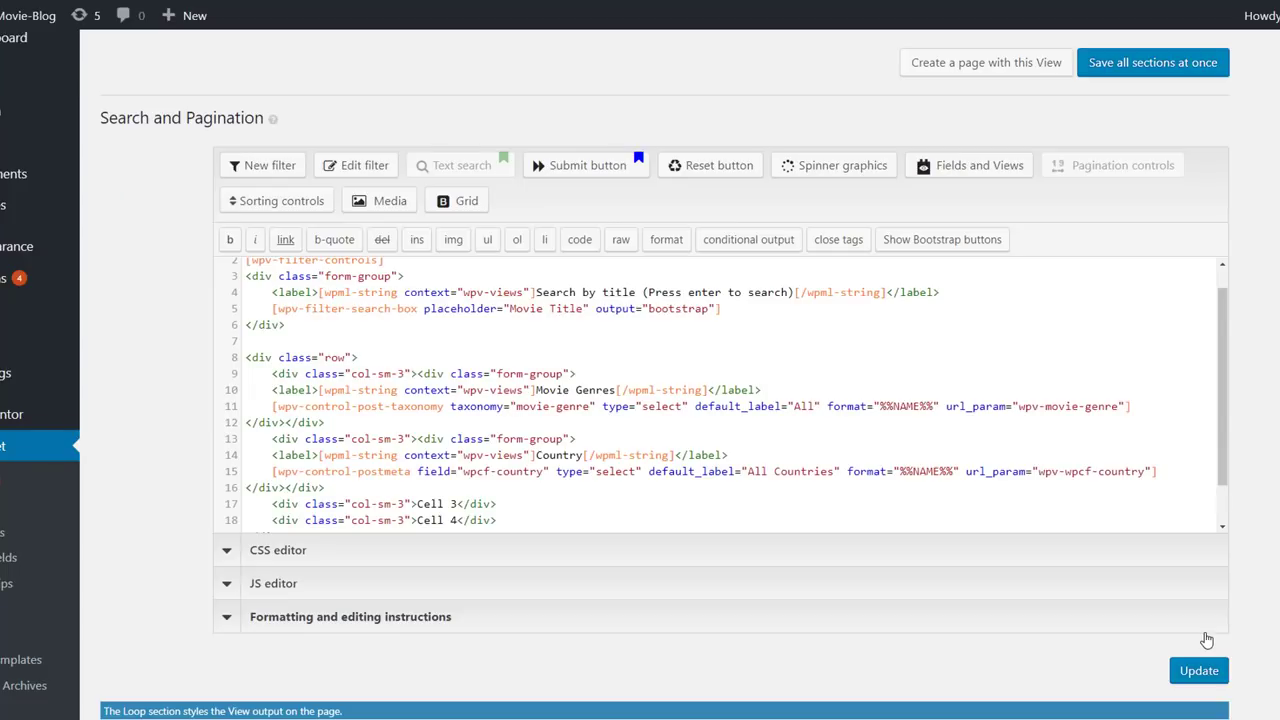
Replace the Cell 3 placeholder with a Director select dropdown filter, default label "All Directors" and format %%NAME%%, and save the Search and Pagination section
scroll(604, 427, "down", 1)
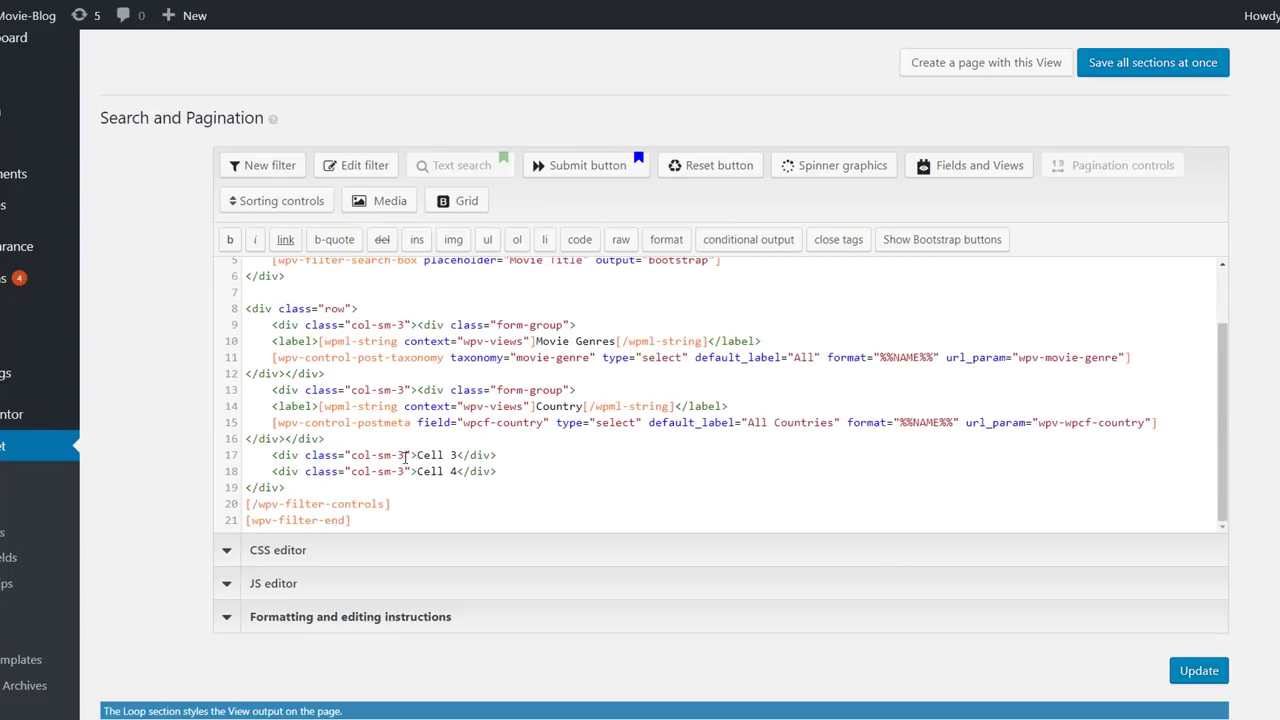
left_click_drag(417, 456, 460, 456)
key("BackSpace")
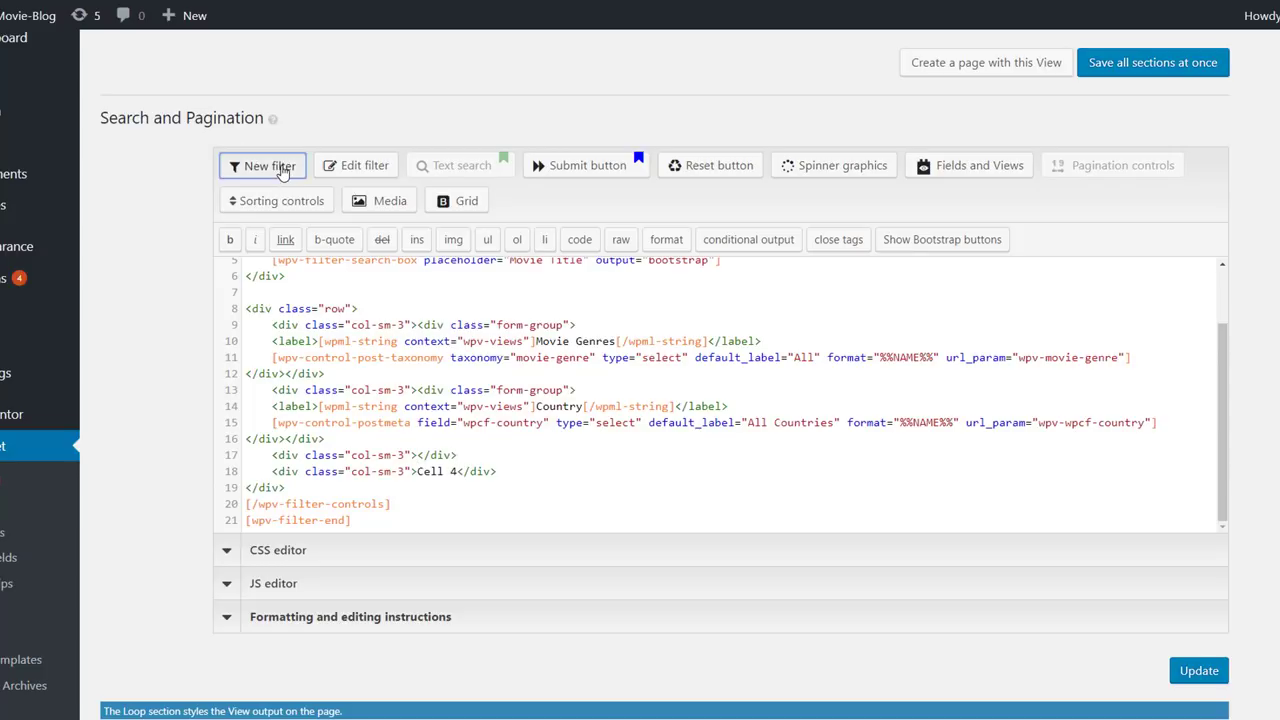
left_click(281, 167)
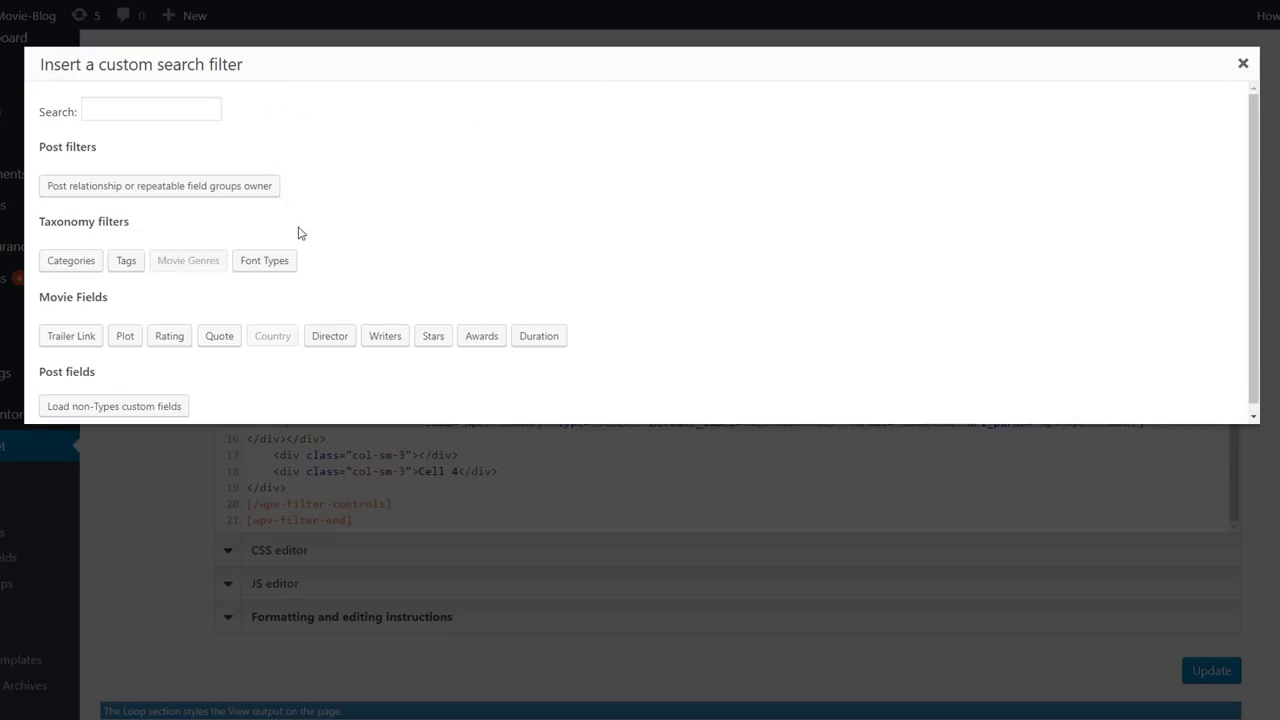
left_click(331, 338)
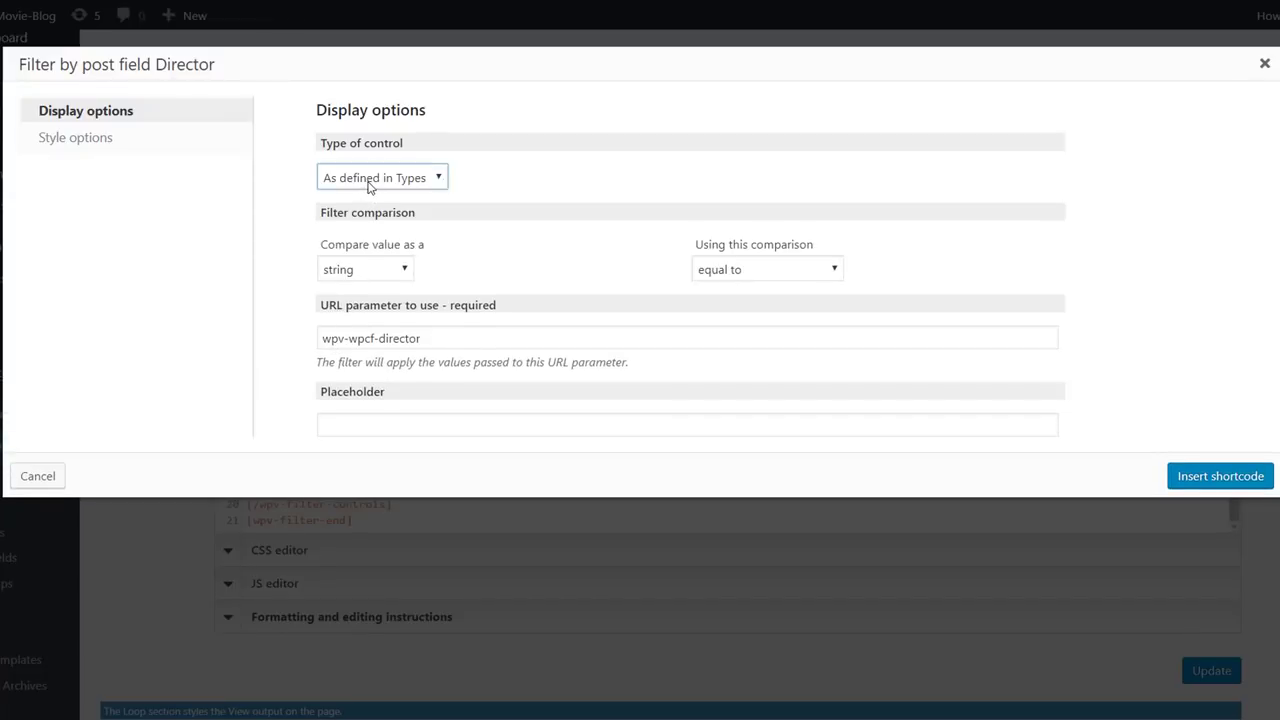
left_click(369, 184)
left_click(375, 230)
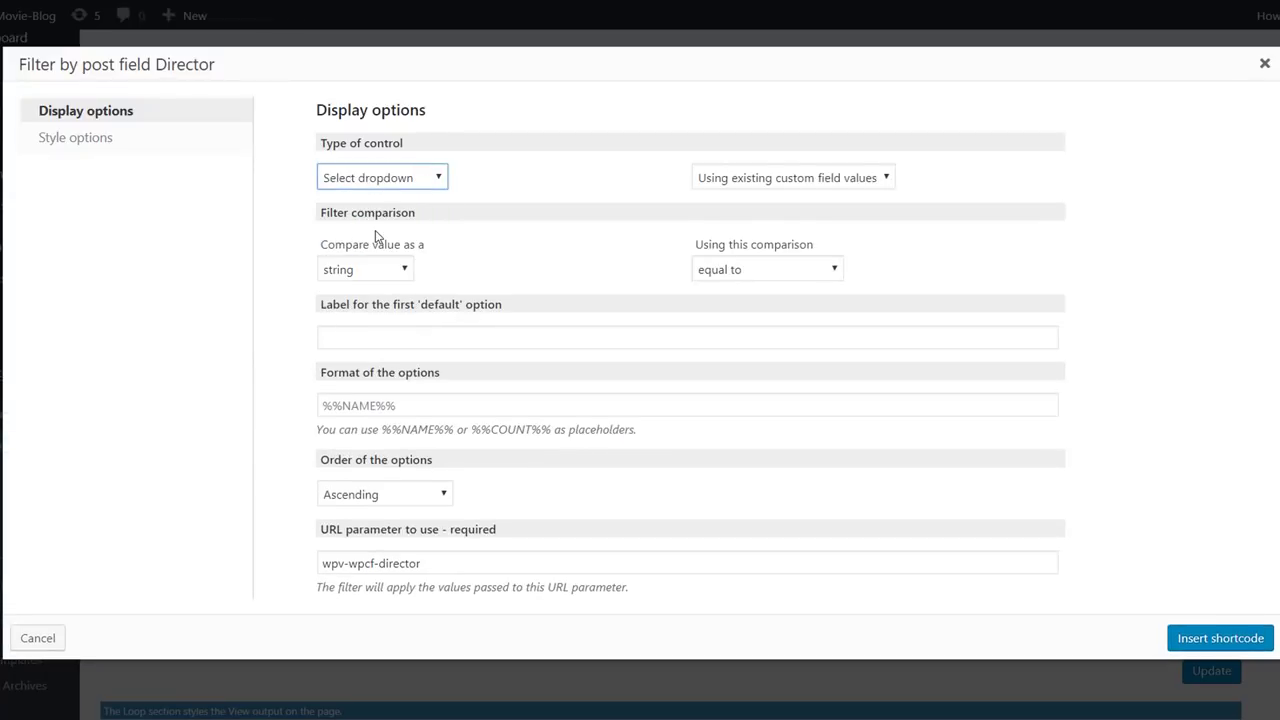
left_click(391, 344)
type("All Directors")
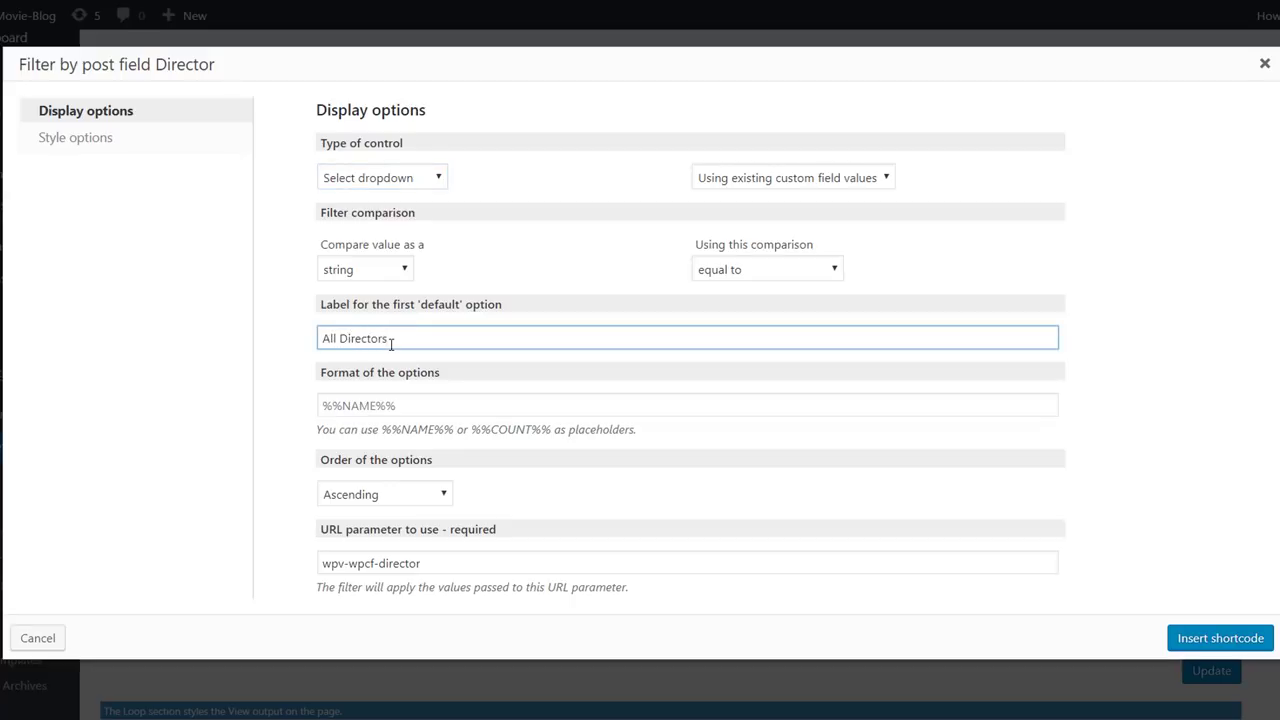
left_click(397, 407)
type("%%NAME%%")
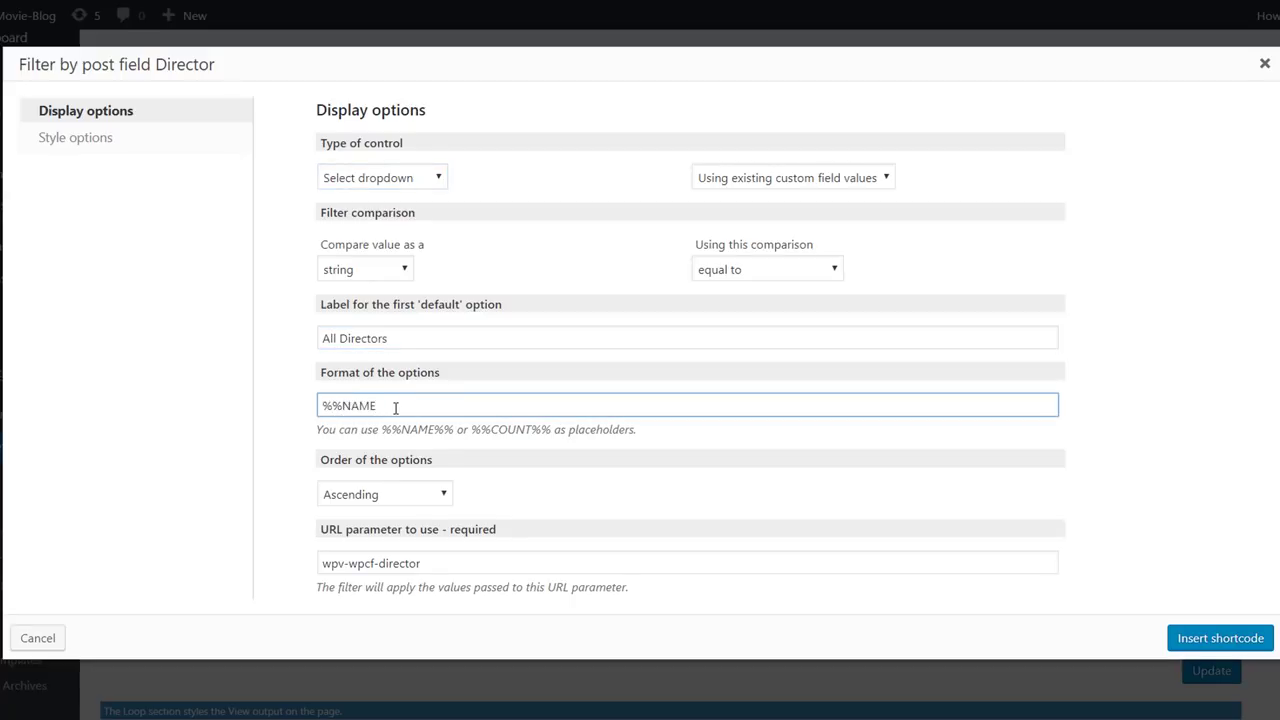
left_click(1185, 640)
left_click(1195, 672)
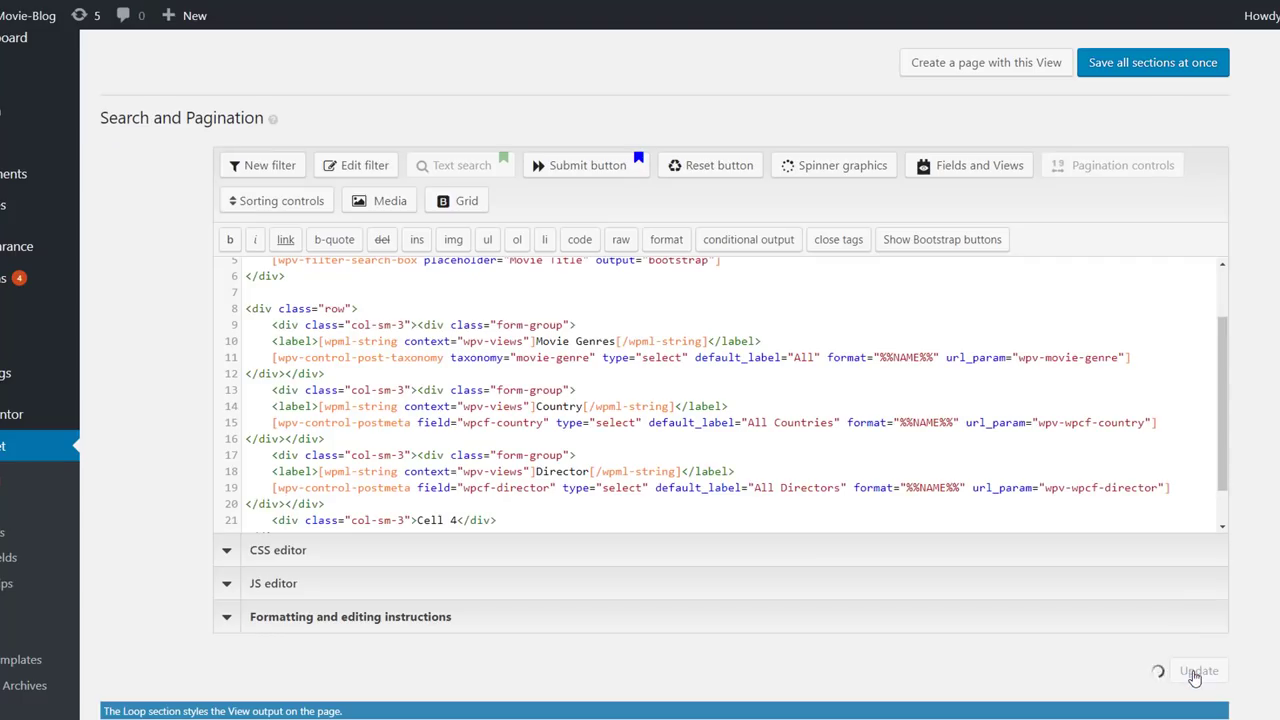
scroll(409, 436, "down", 1)
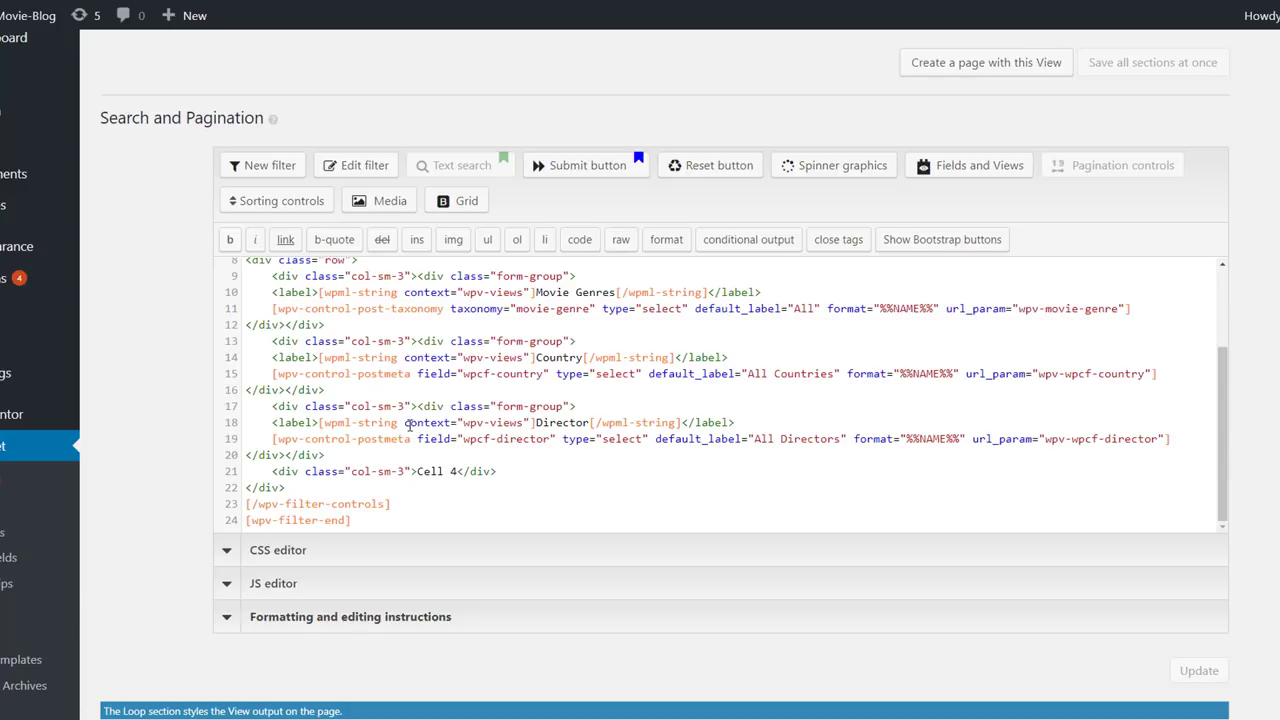
Replace the Cell 4 placeholder with a styled reset button labelled "Reset Form" and save the Search and Pagination section
left_click_drag(416, 471, 454, 477)
key("Delete")
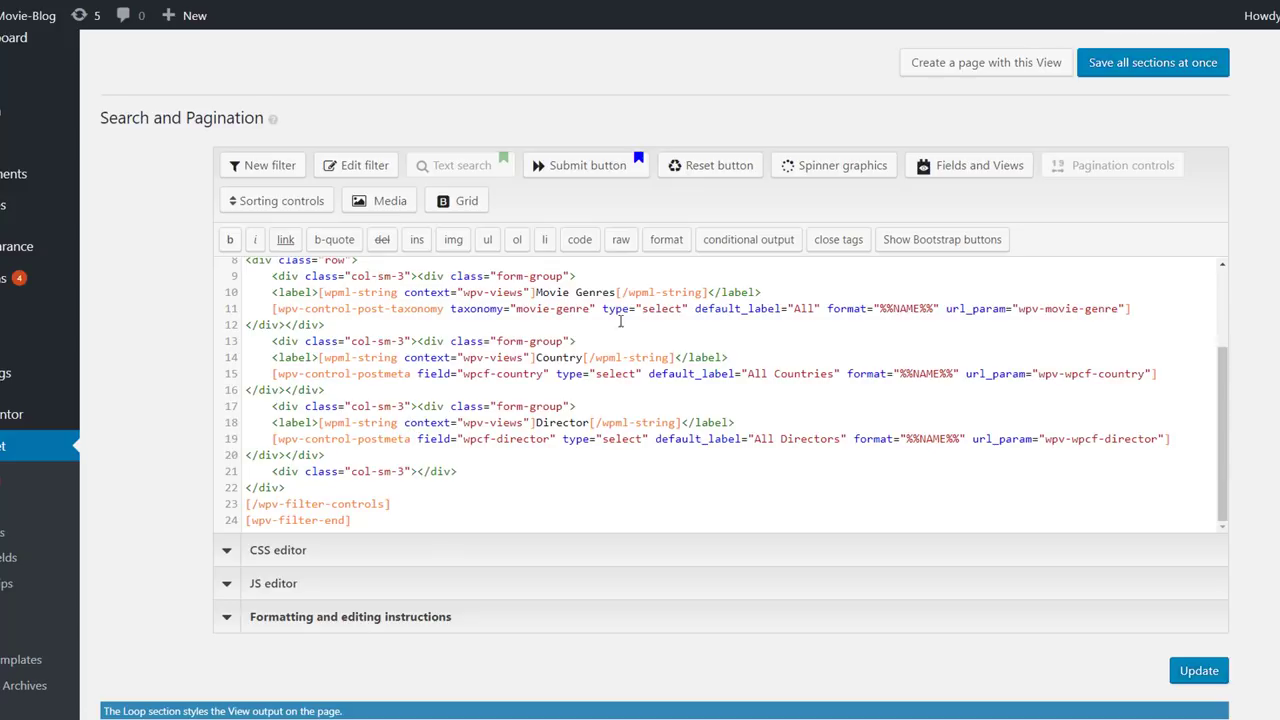
left_click(703, 170)
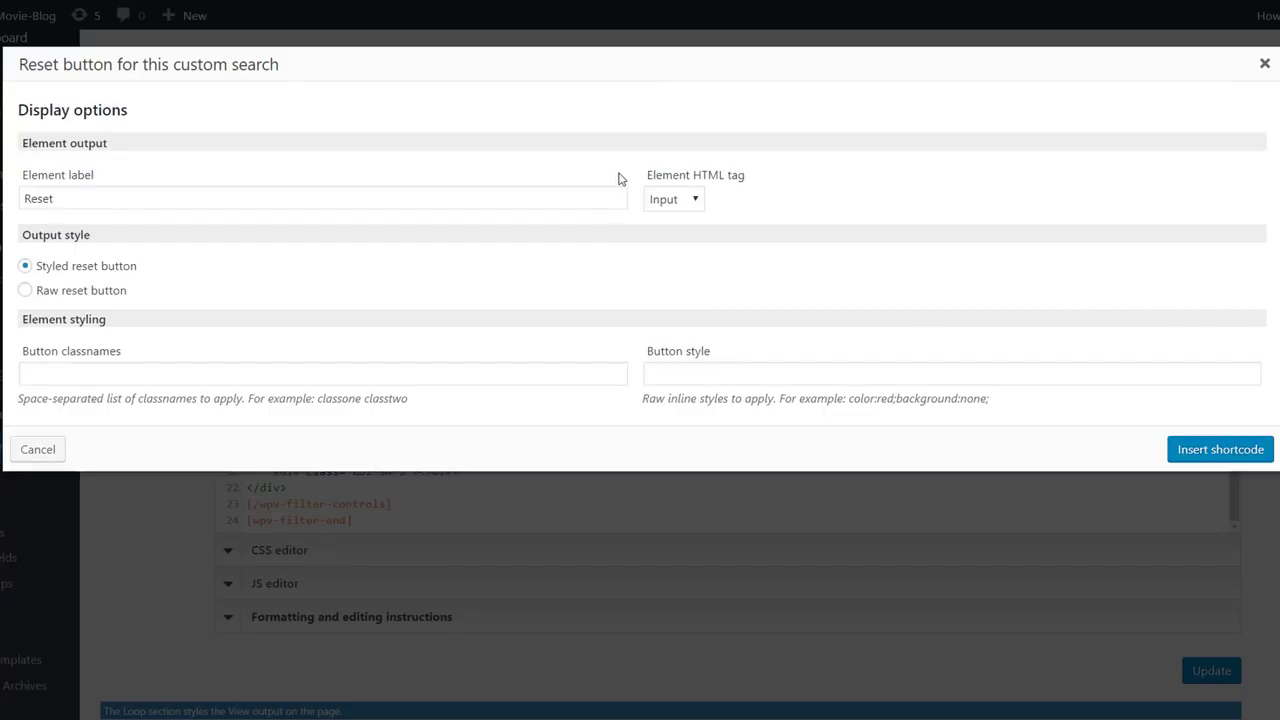
left_click(553, 189)
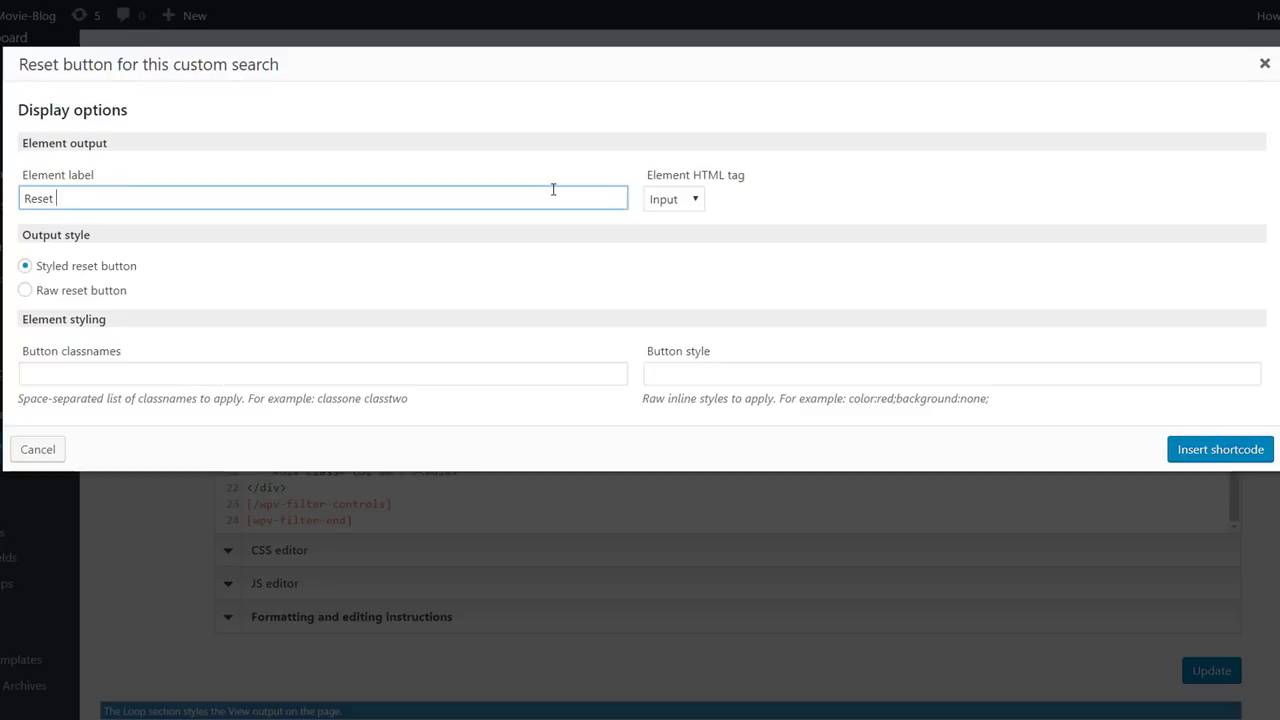
type("FO")
type("orm")
left_click(1197, 449)
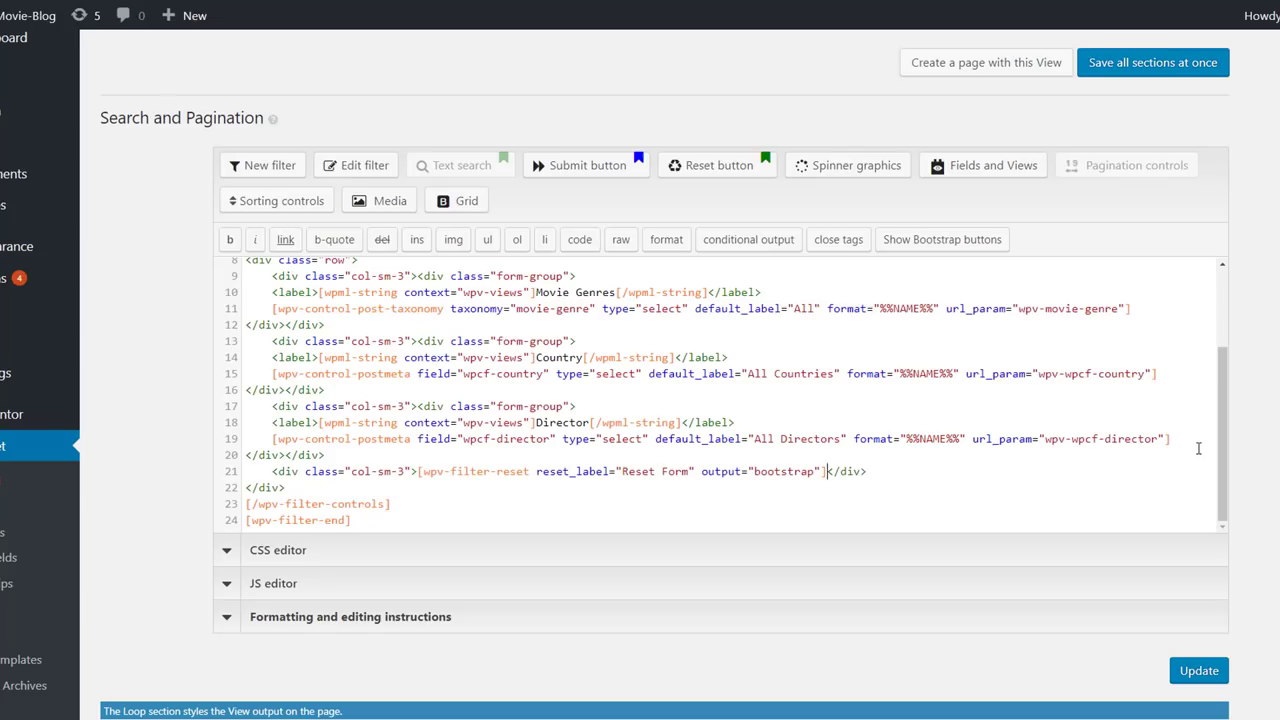
left_click(1197, 672)
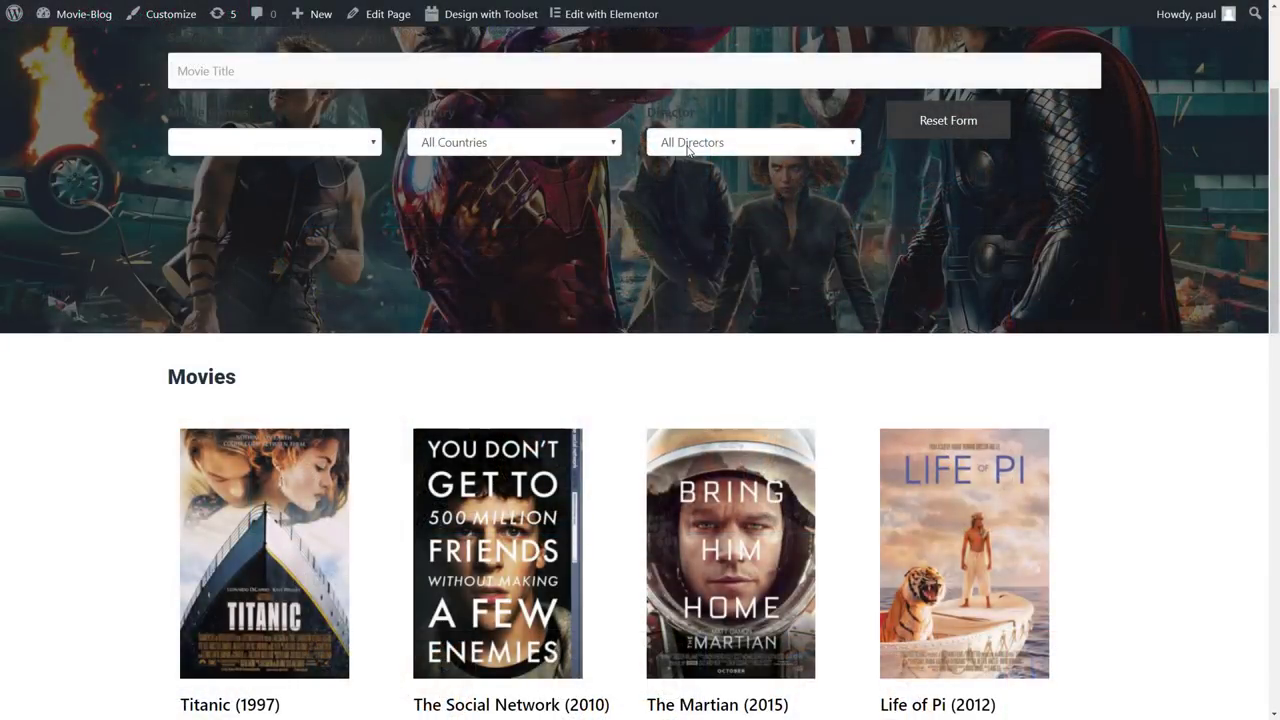
Test the Director filter on the live movies page with Ang Lee and James Cameron
left_click(688, 143)
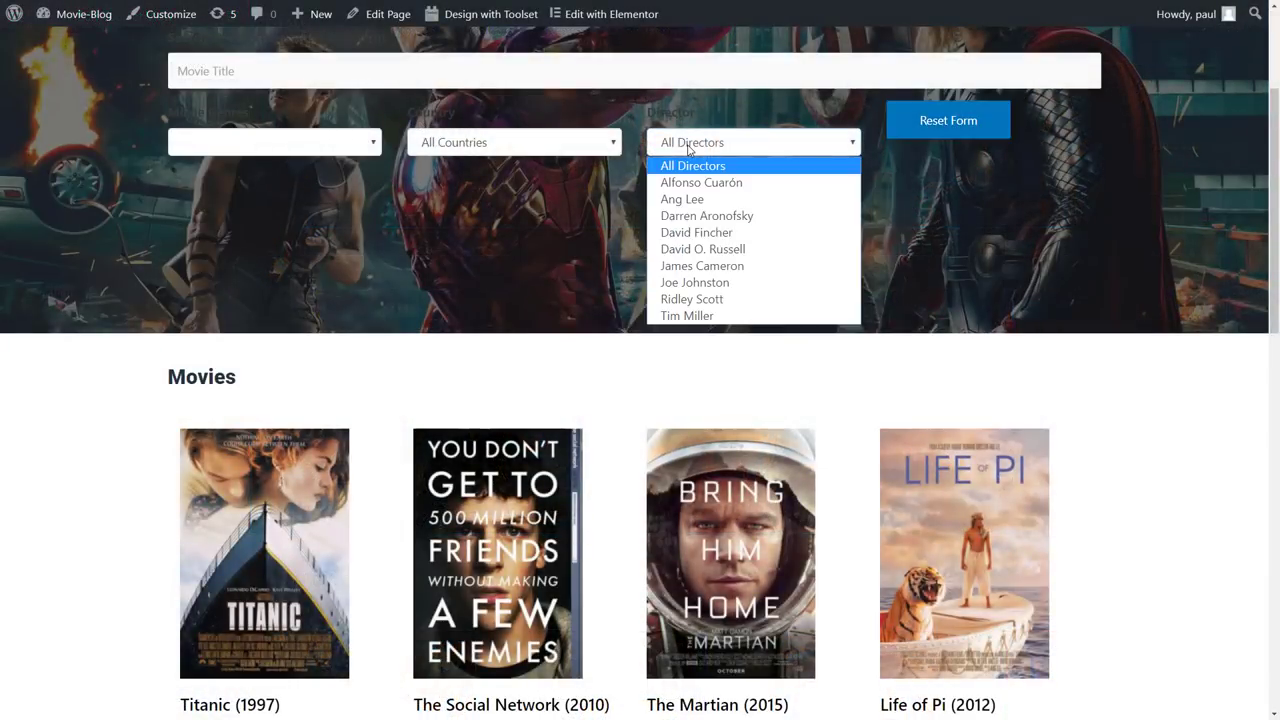
left_click(698, 198)
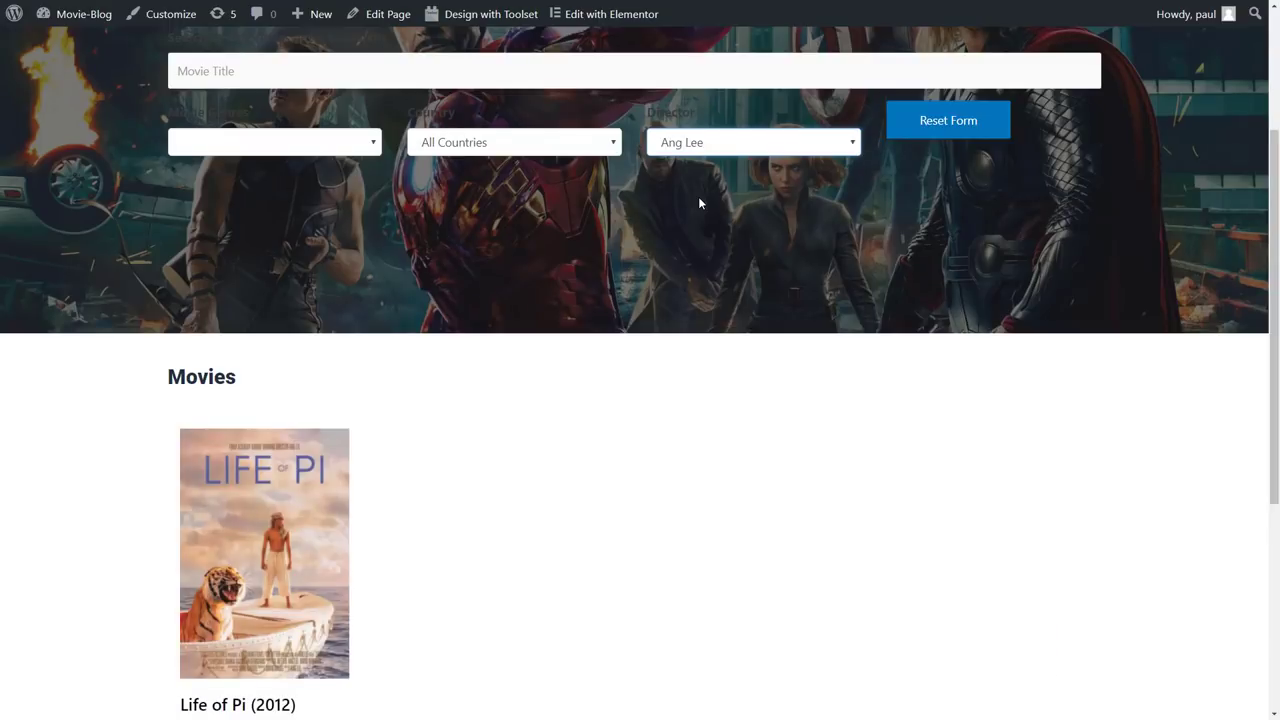
left_click(717, 145)
left_click(714, 265)
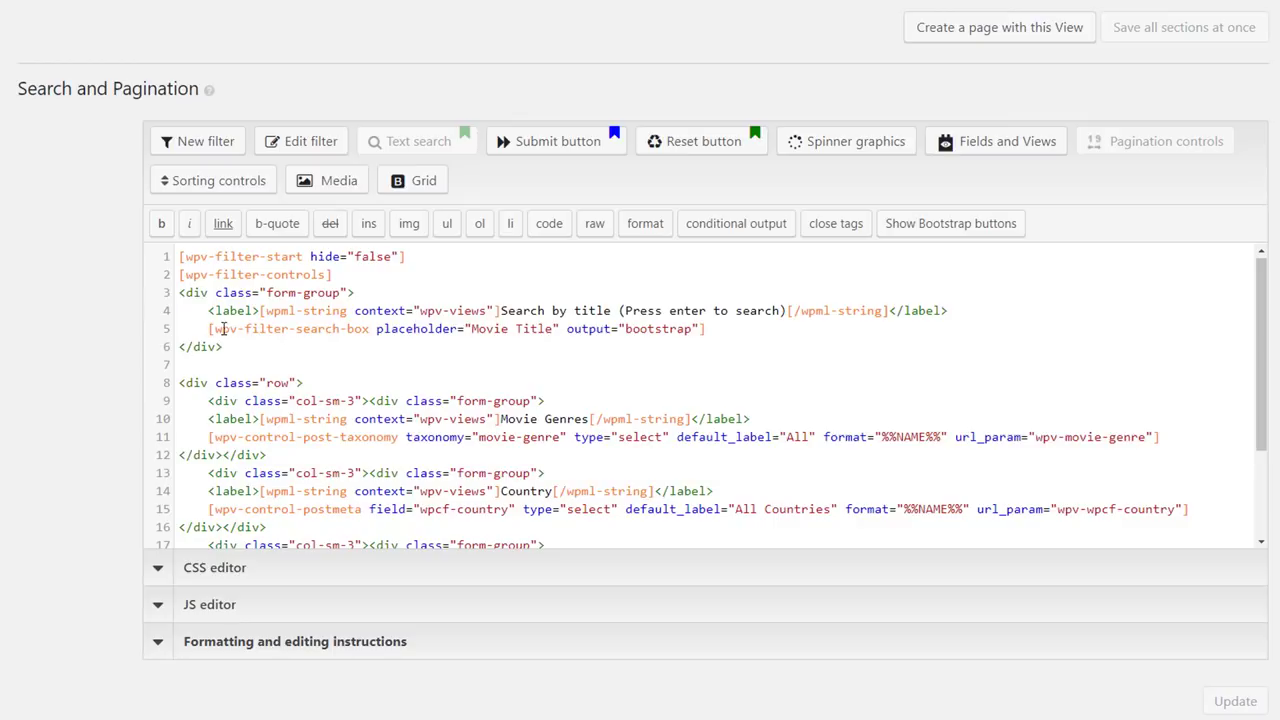
In the View's search form code, add class="label" to the title search, Movie Genres, Country and Director label tags
left_click(253, 311)
type("class=\"label\"")
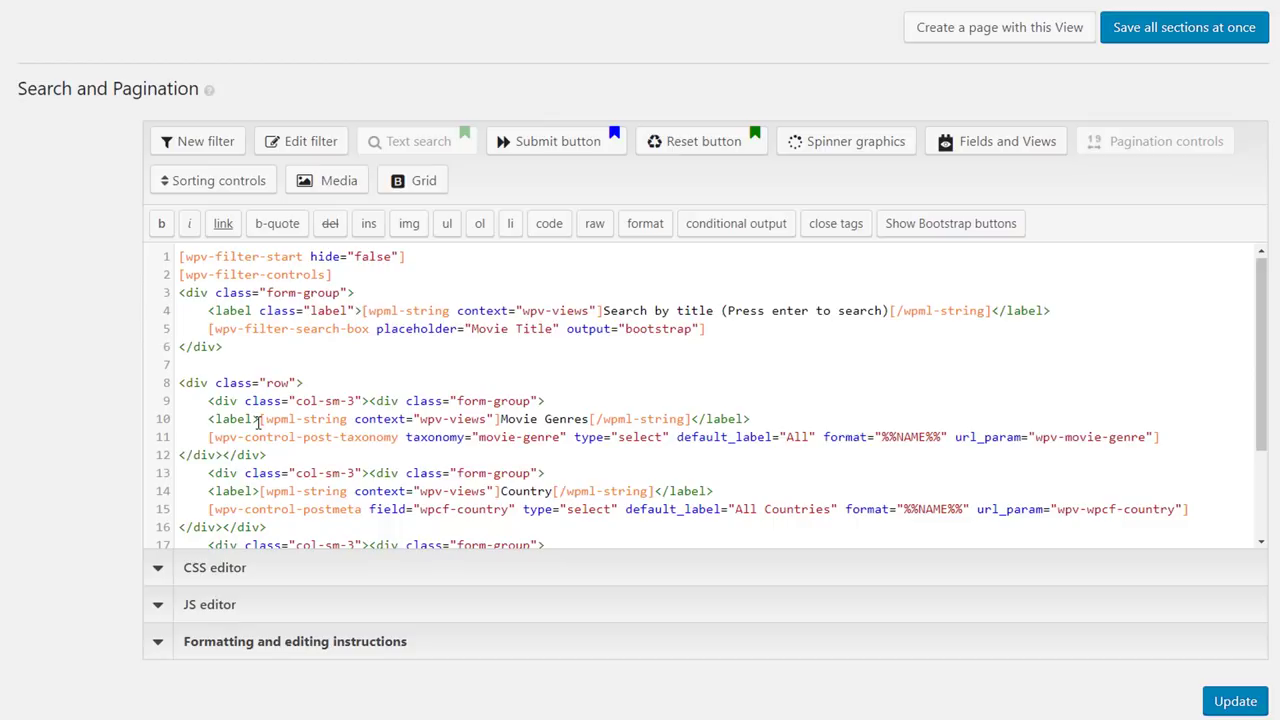
left_click(253, 419)
type("class=\"label\"")
scroll(253, 419, "down", 3)
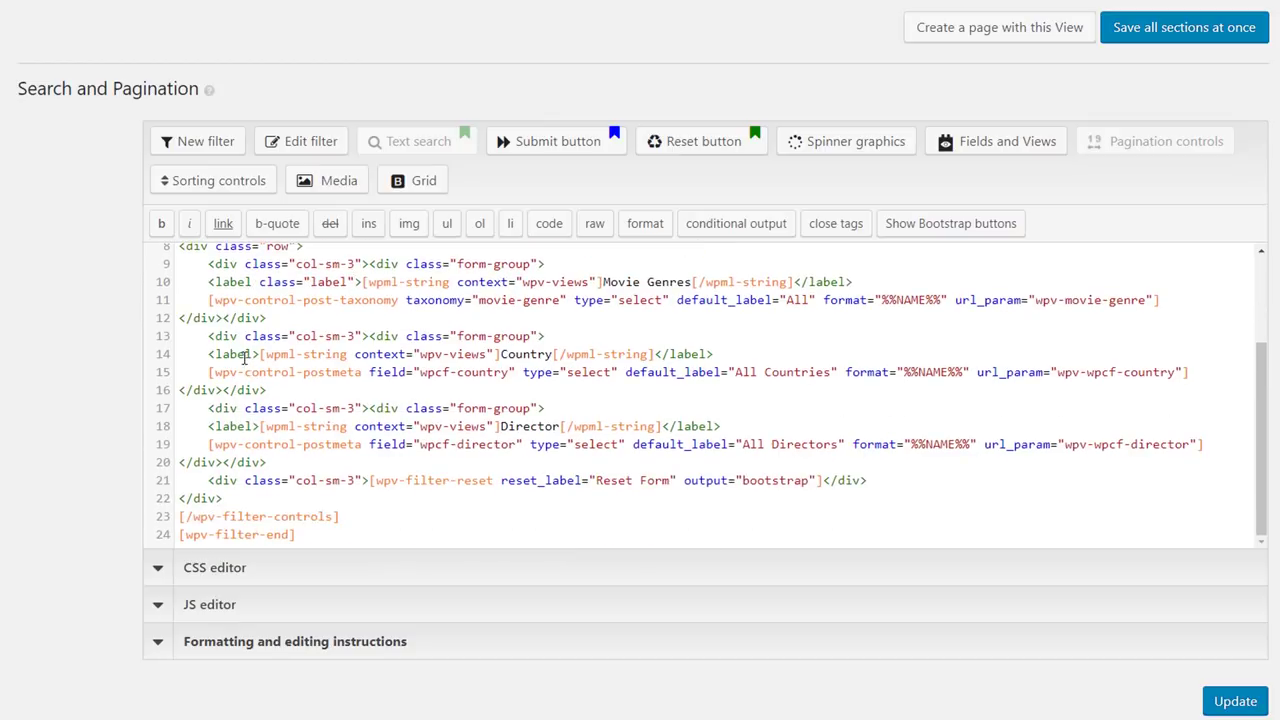
left_click(252, 354)
type("class=\"label\"")
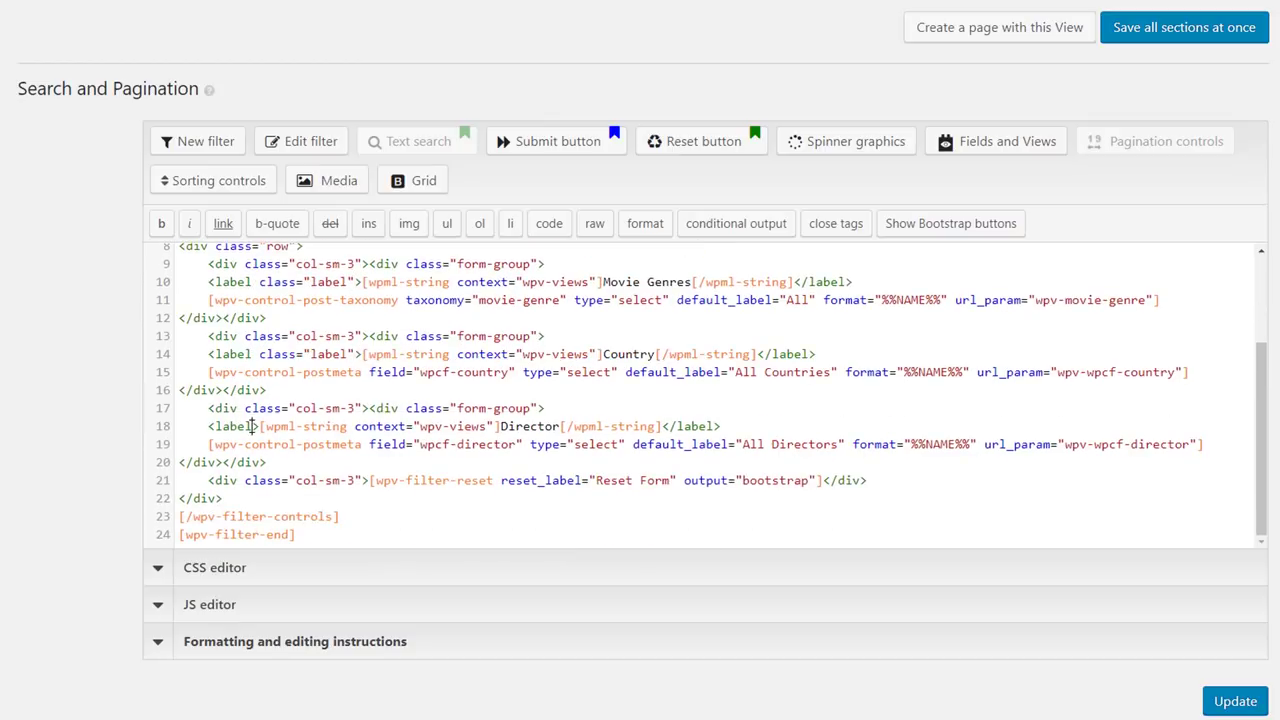
left_click(252, 426)
type("class=\"label\"")
Add class="input-style" to the title search box shortcode and the genre, country and director filter shortcodes
scroll(252, 428, "up", 3)
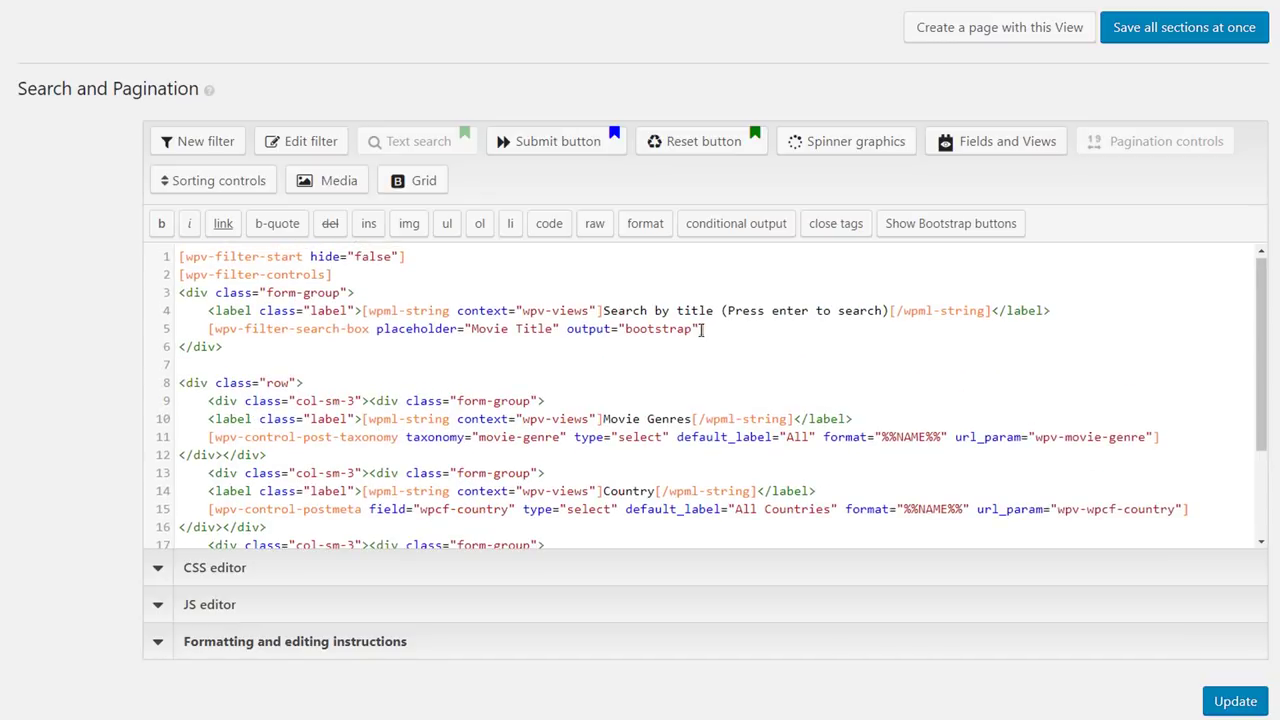
left_click(703, 329)
type("class=\"input-style\"")
scroll(700, 329, "down", 3)
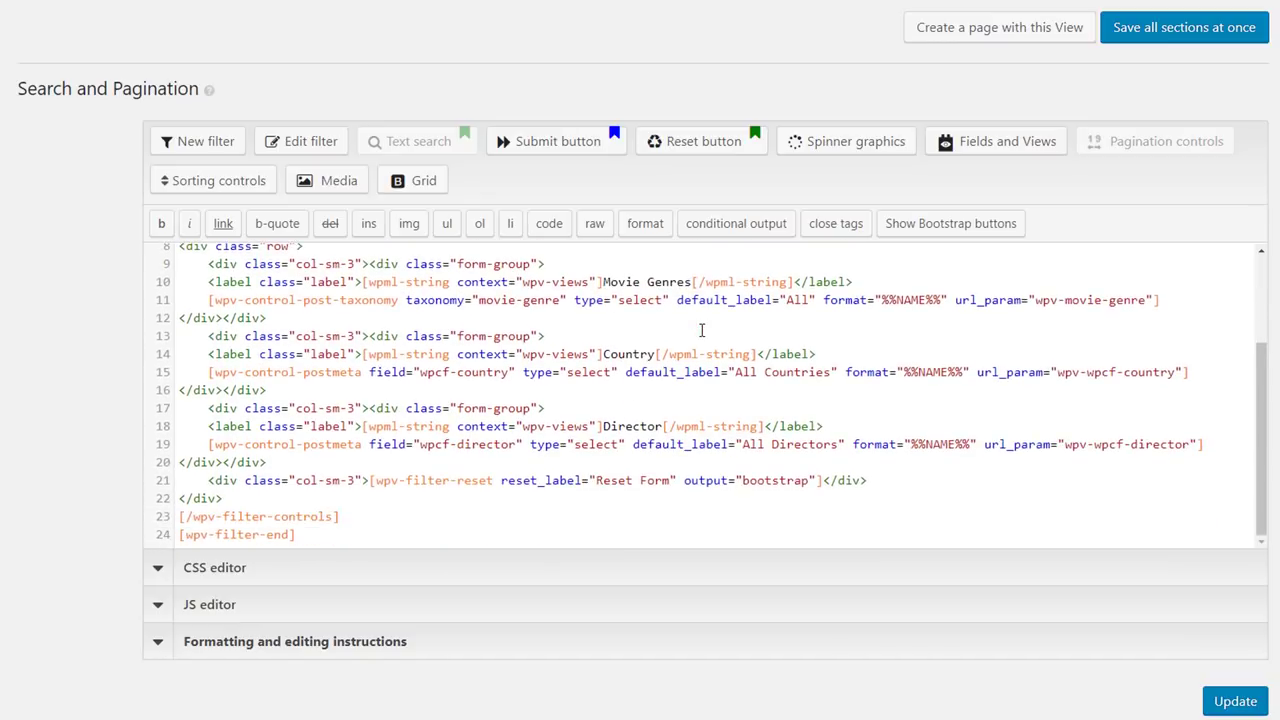
left_click(1152, 300)
type("class=\"input-style\"")
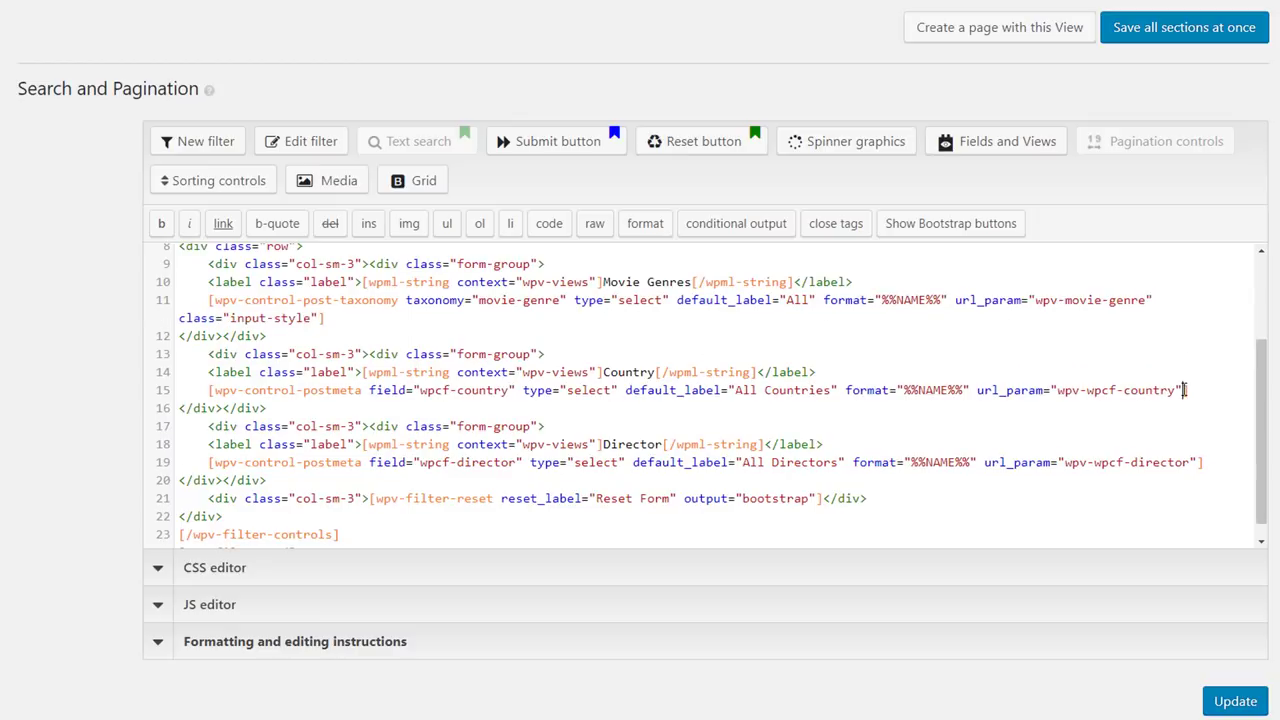
left_click(1184, 390)
type("class=\"input-style\"")
left_click(1197, 480)
type("class=\"input-style\"")
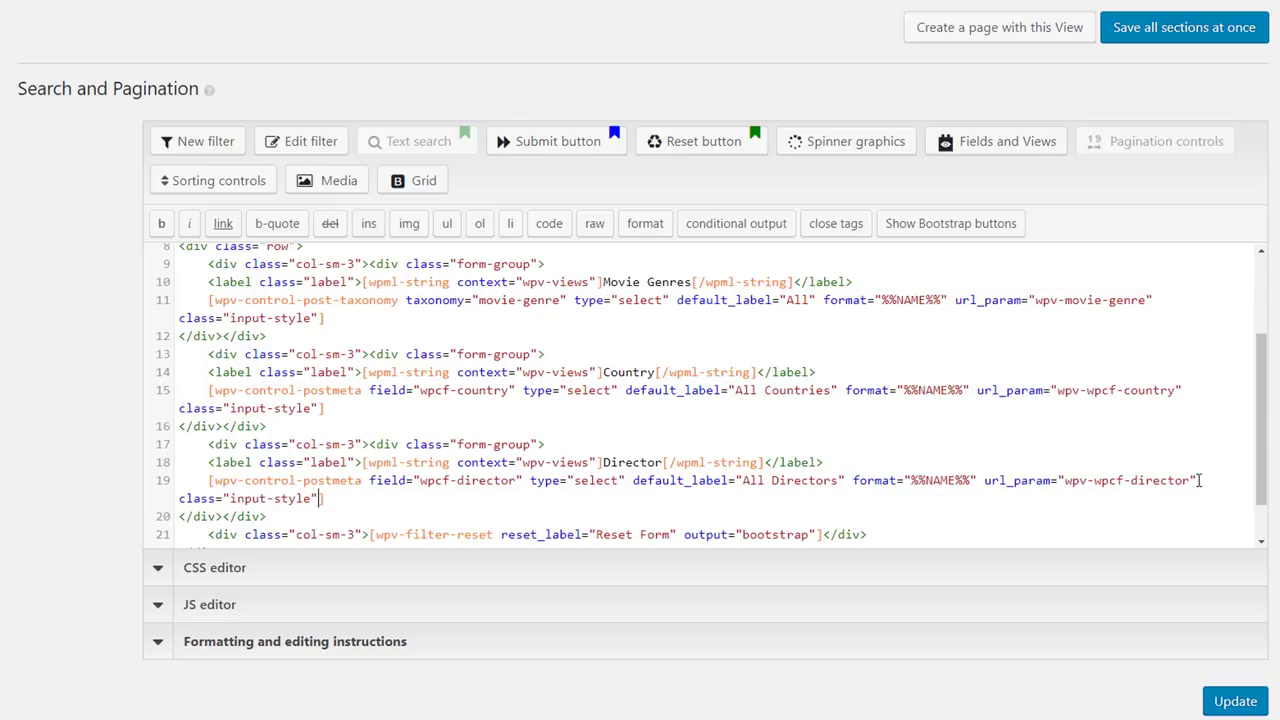
Add class="reset-button" to the wpv-filter-reset shortcode
scroll(909, 469, "down", 1)
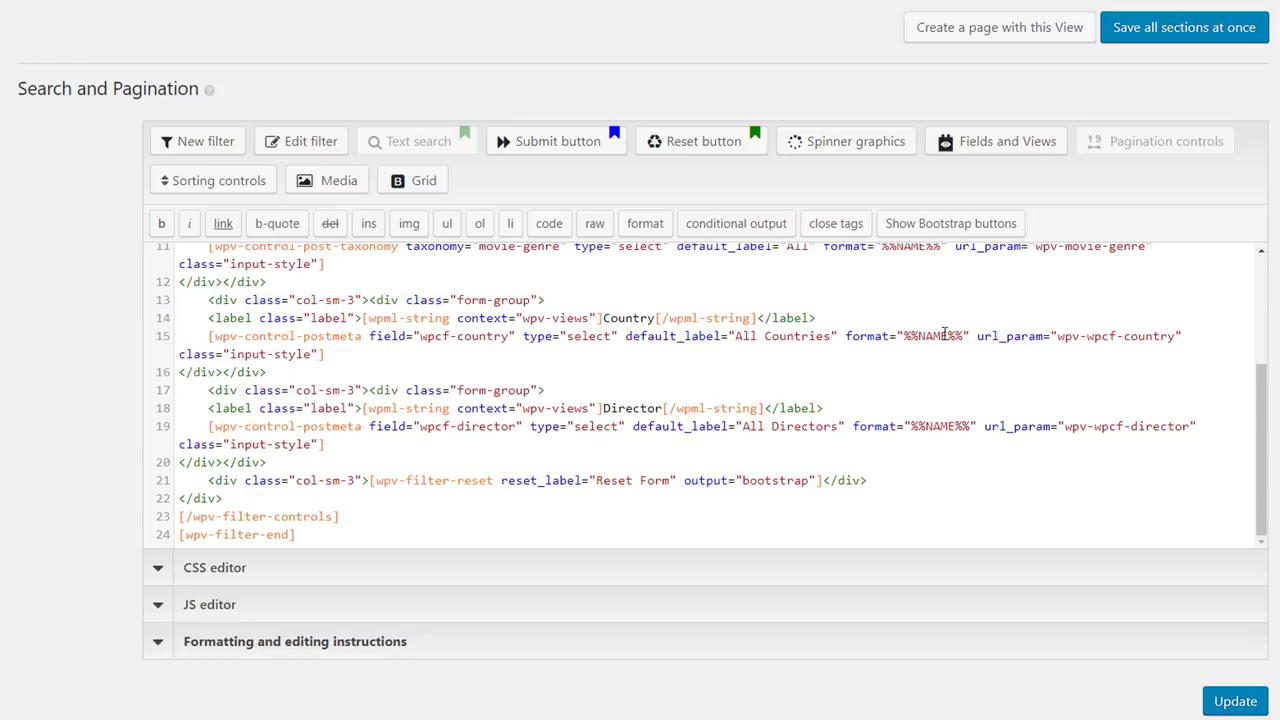
left_click(818, 480)
type("class=\"reset-button\"")
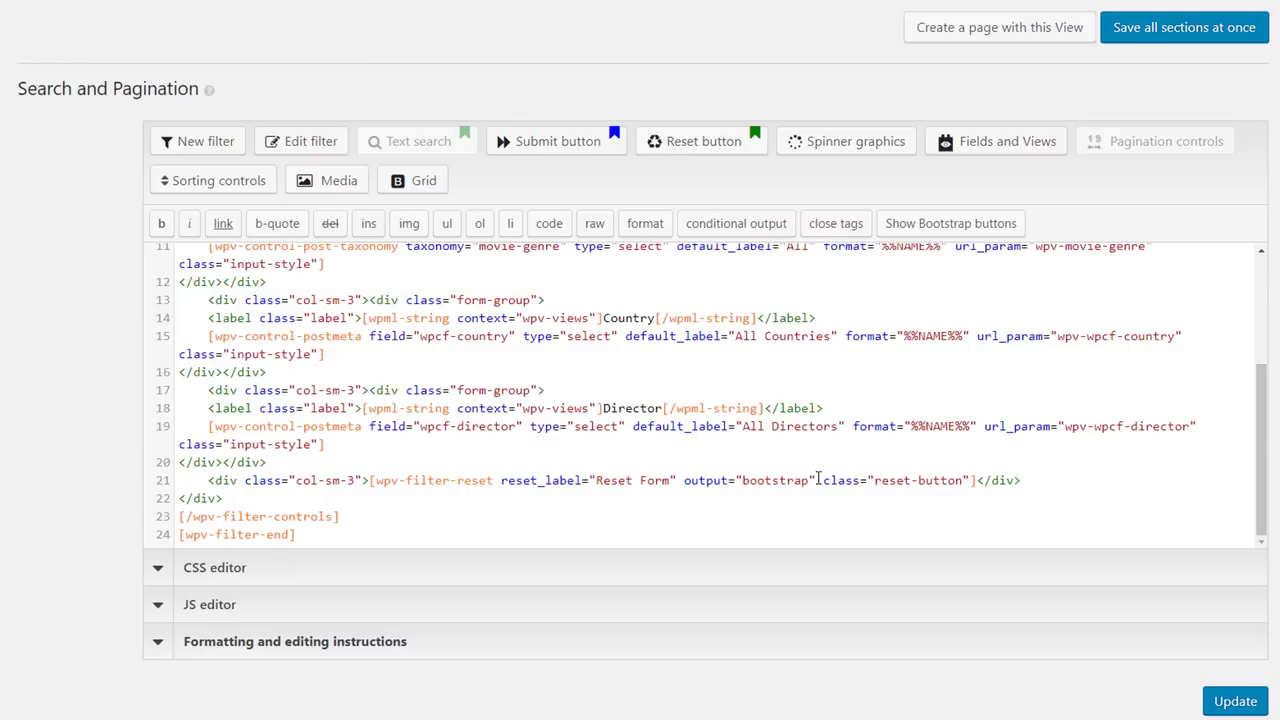
Paste the form styling into the search form's custom CSS, with .reset-button background #0071bc and hover background #C2A2E8, and save all View sections
left_click(603, 569)
scroll(603, 569, "down", 3)
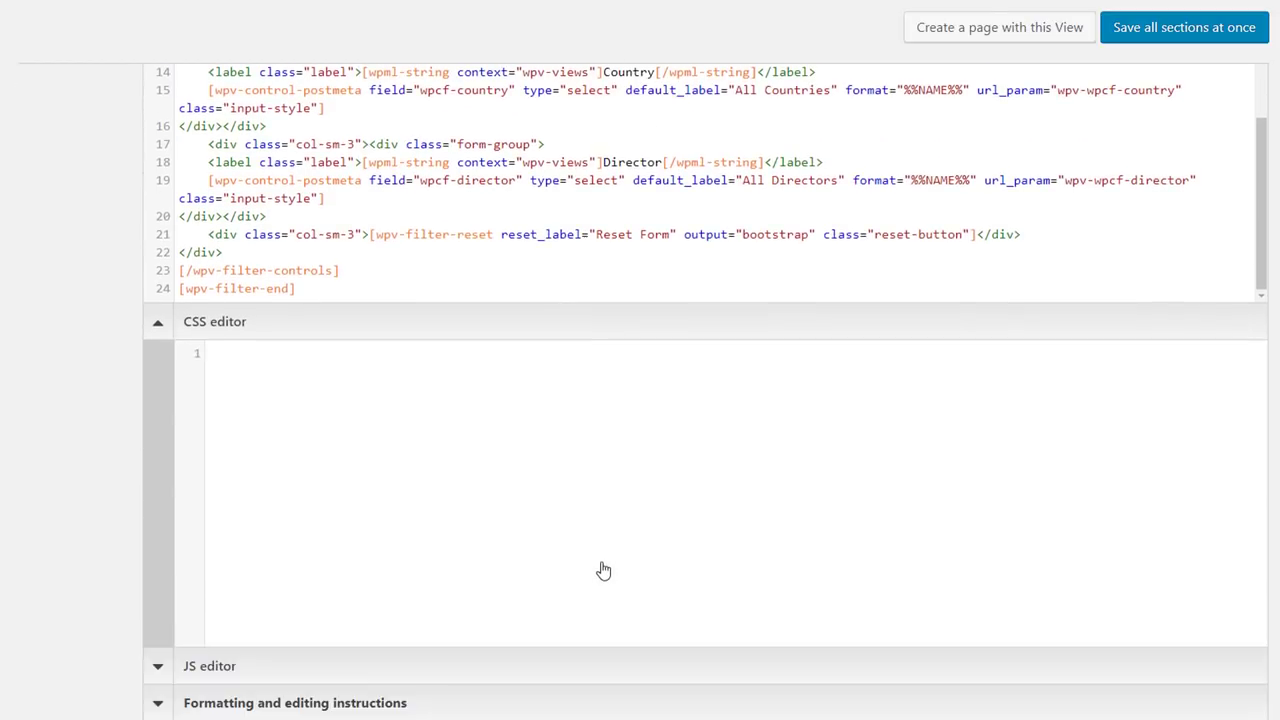
left_click(514, 434)
key("ctrl+v")
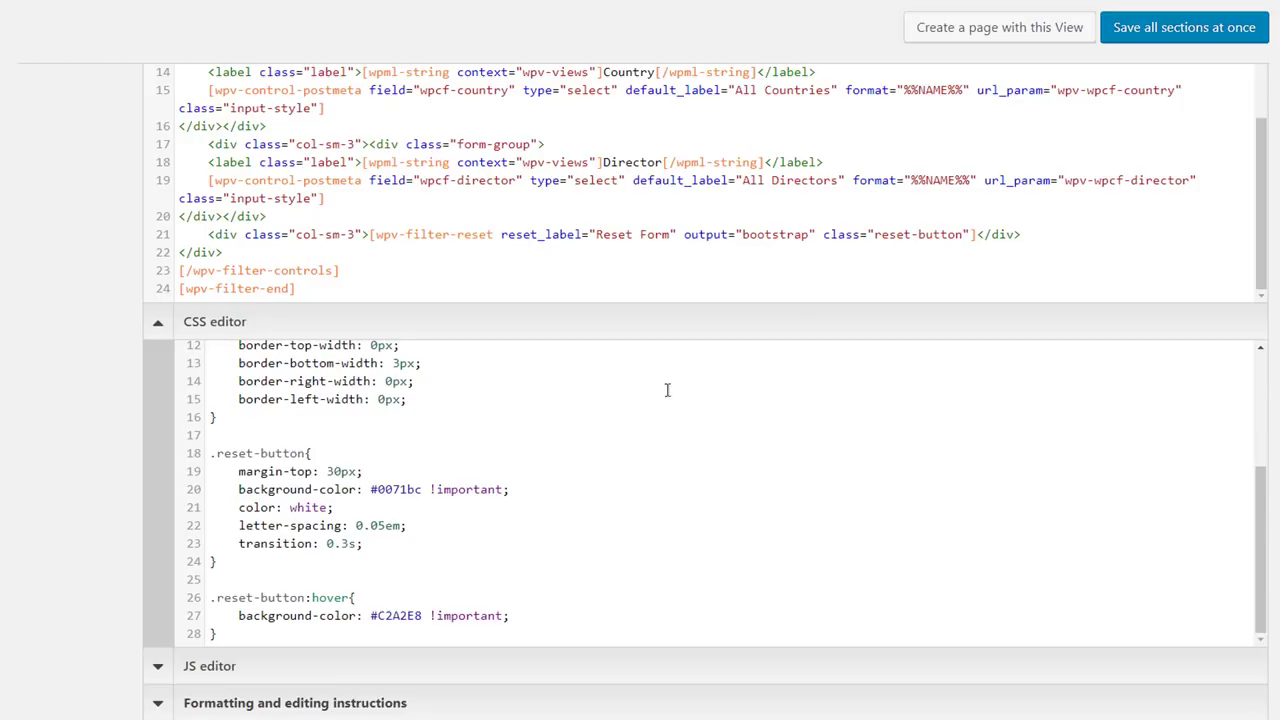
left_click(1153, 40)
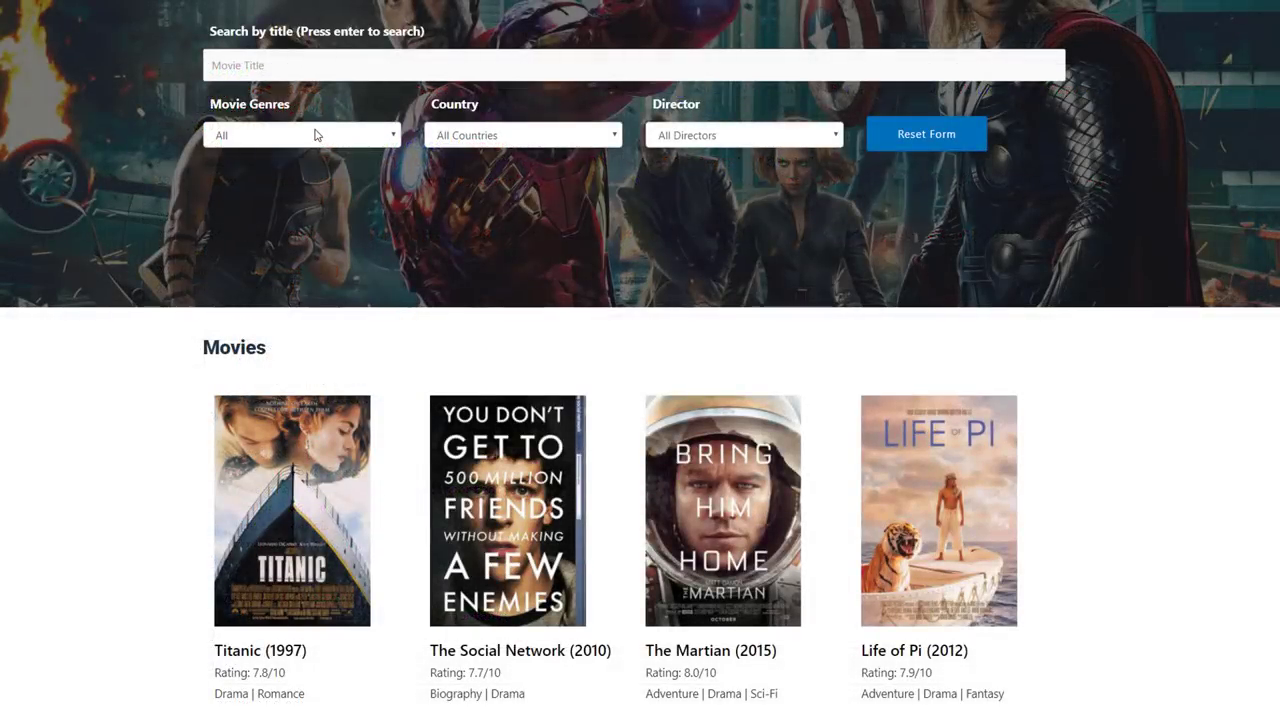
Test the styled search form on the live page by filtering movies by genre Adventure and director Ridley Scott
left_click(314, 134)
left_click(305, 186)
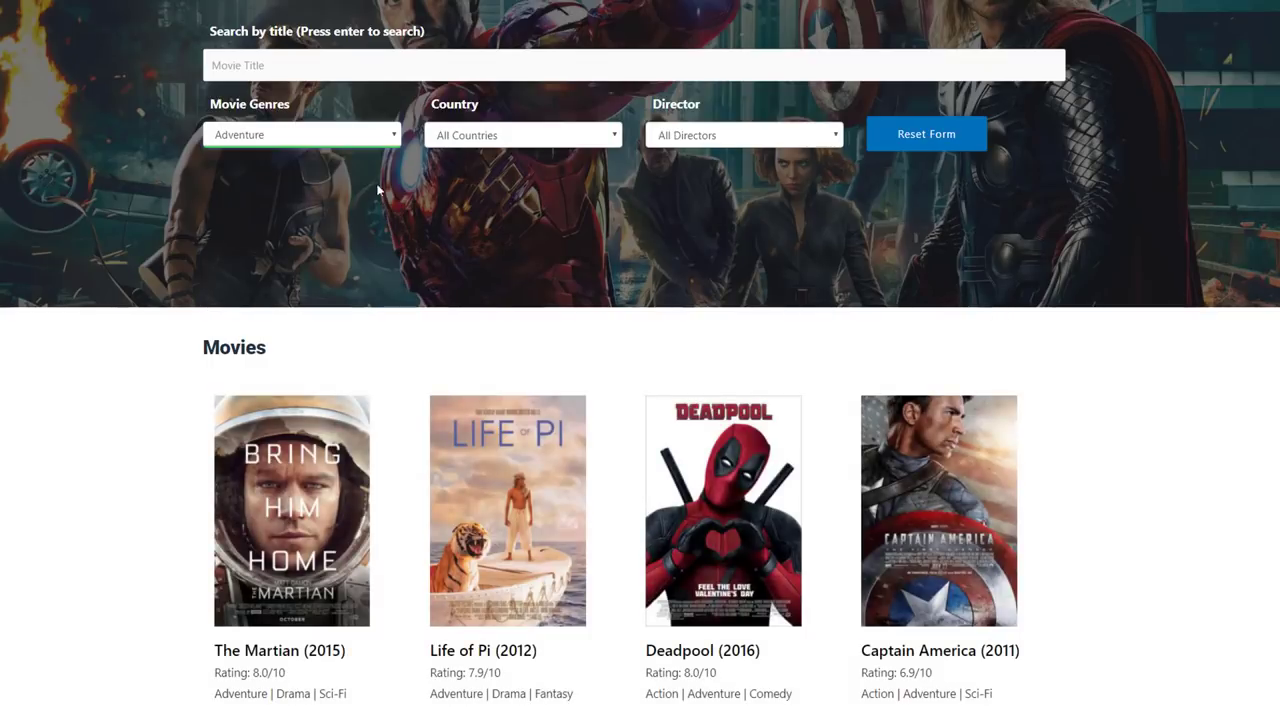
left_click(683, 136)
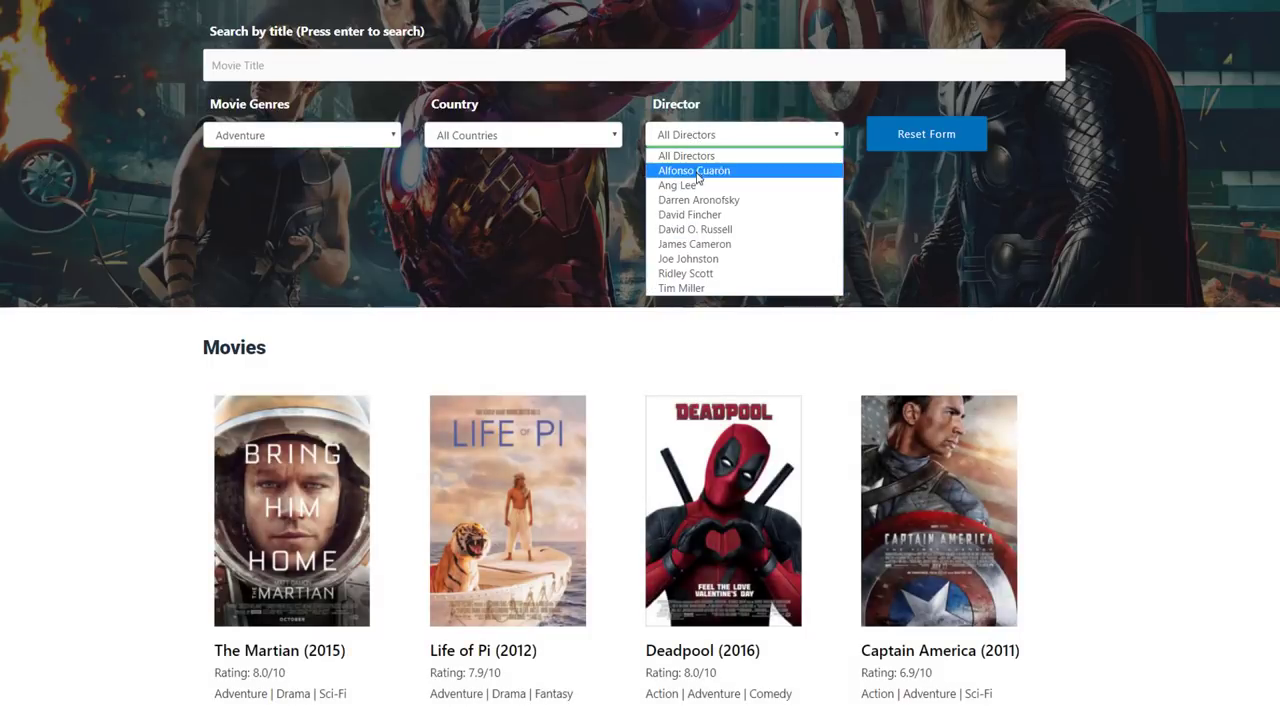
left_click(692, 274)
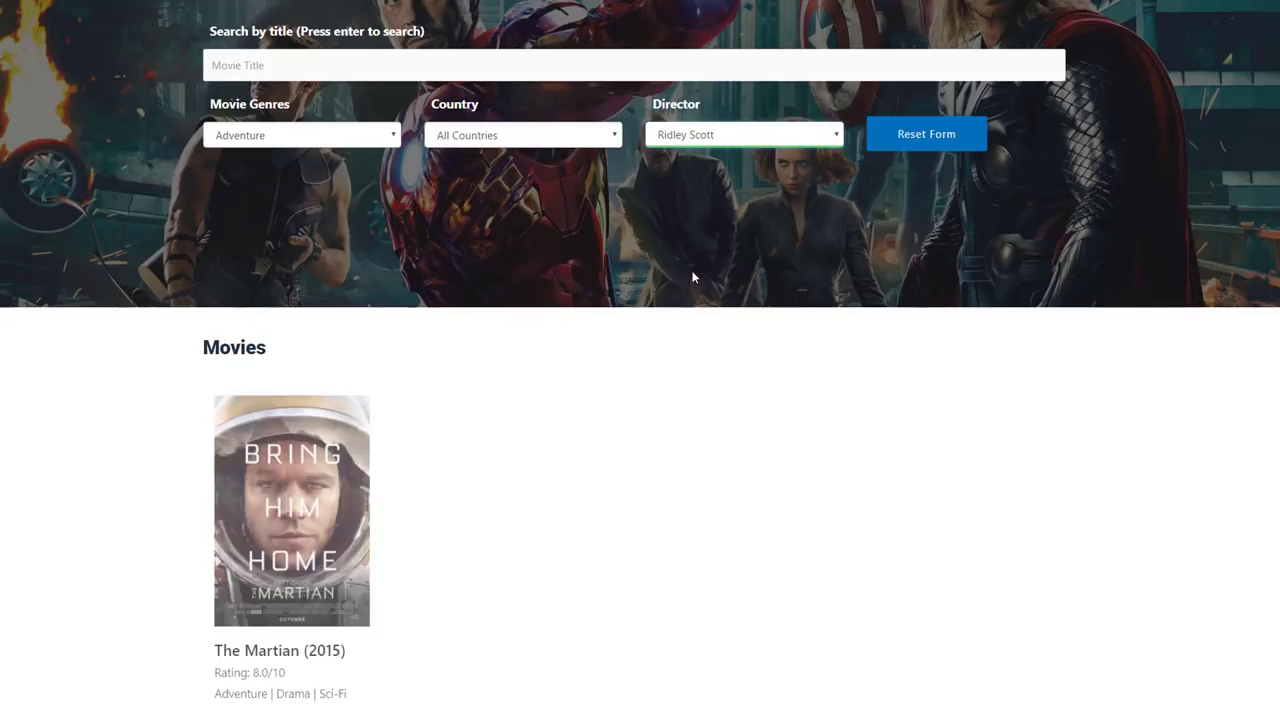